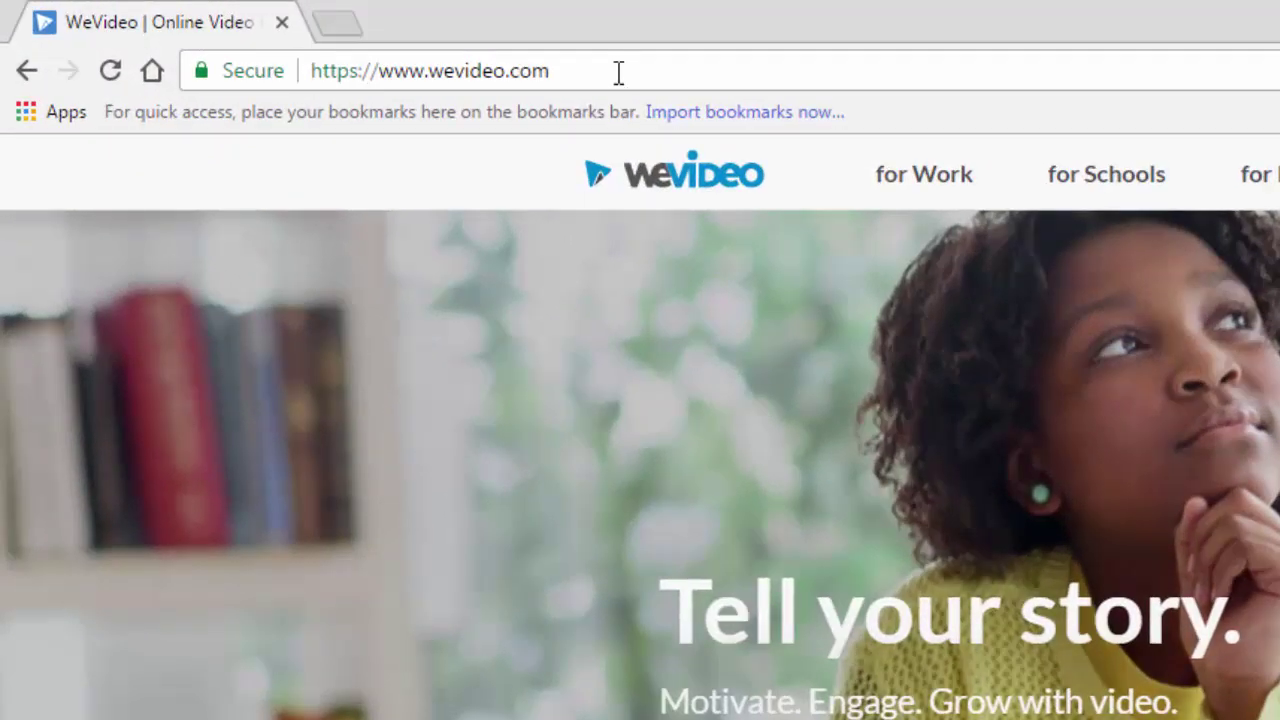
# Log in to WeVideo with a Google account to reach the Recent Edits dashboard
pyautogui.click(527, 60)
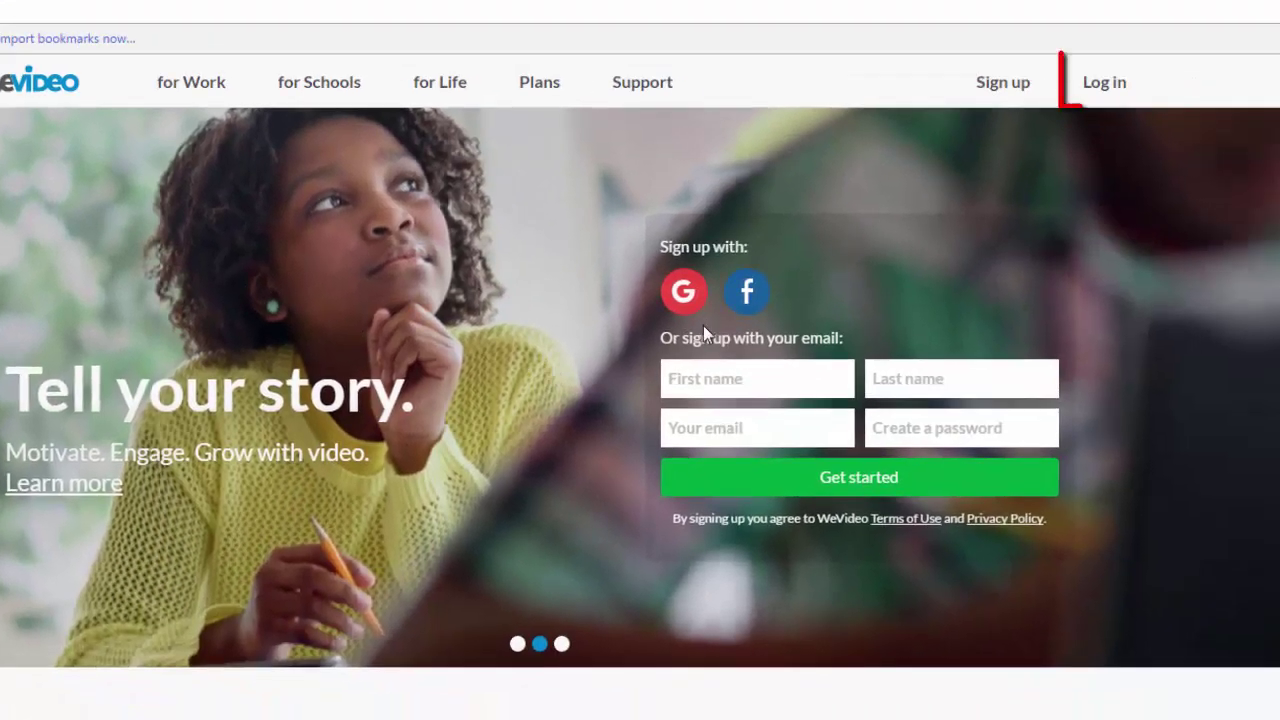
pyautogui.click(1101, 88)
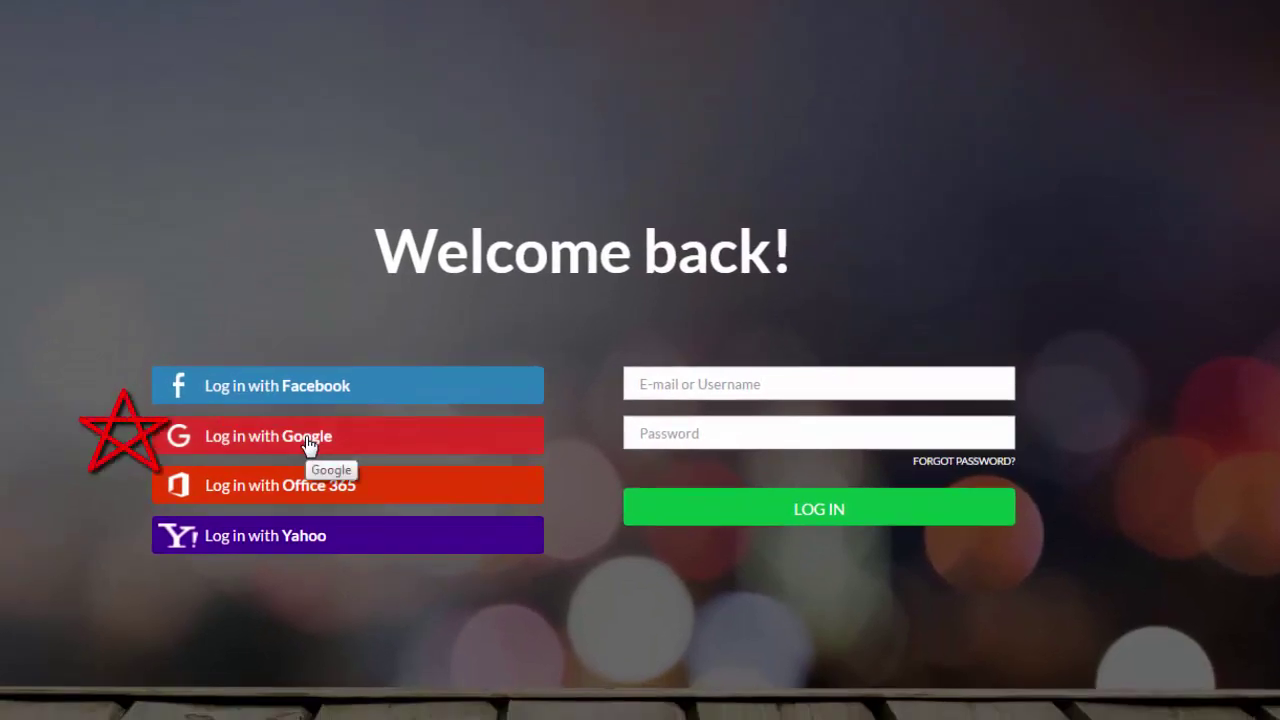
pyautogui.click(307, 441)
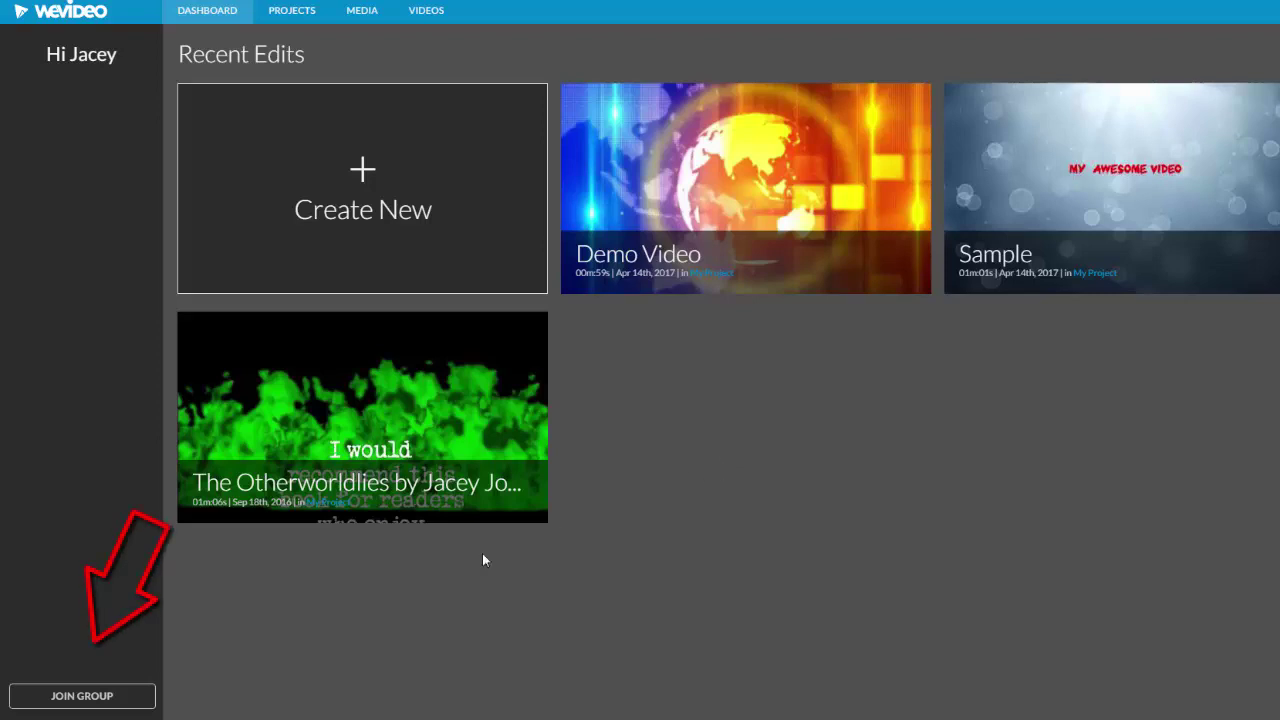
pyautogui.click(110, 702)
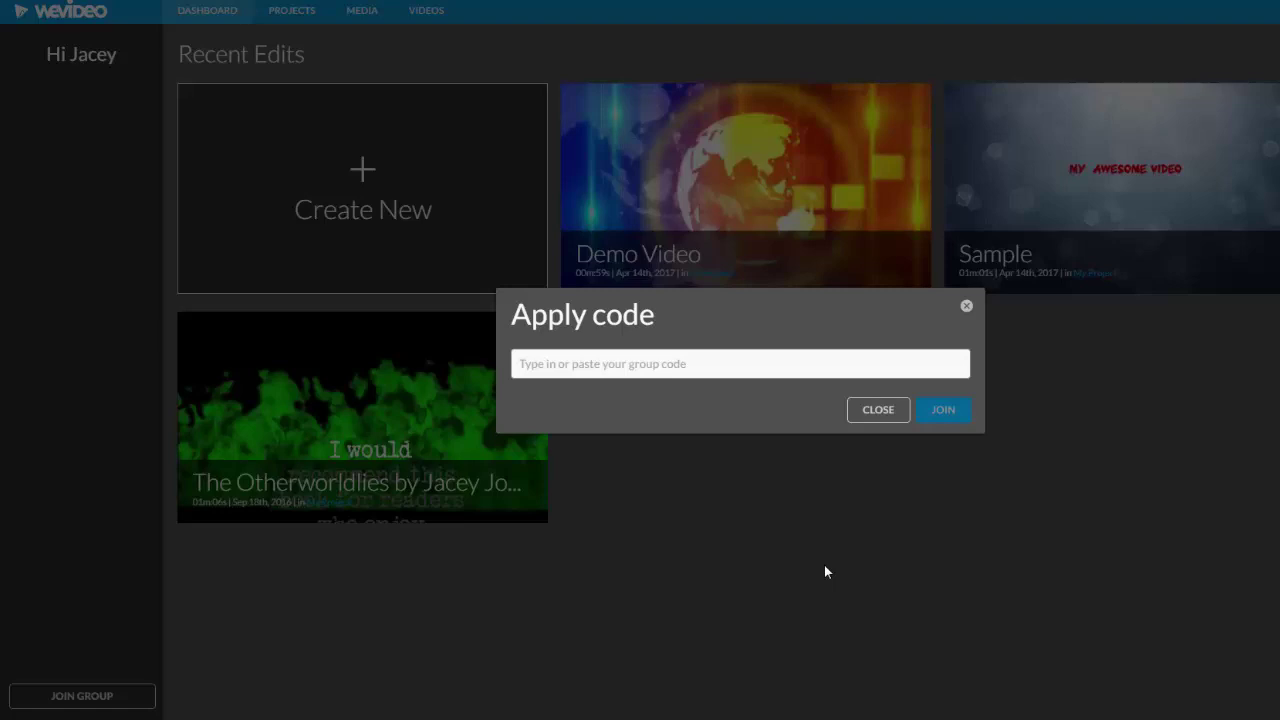
pyautogui.click(880, 411)
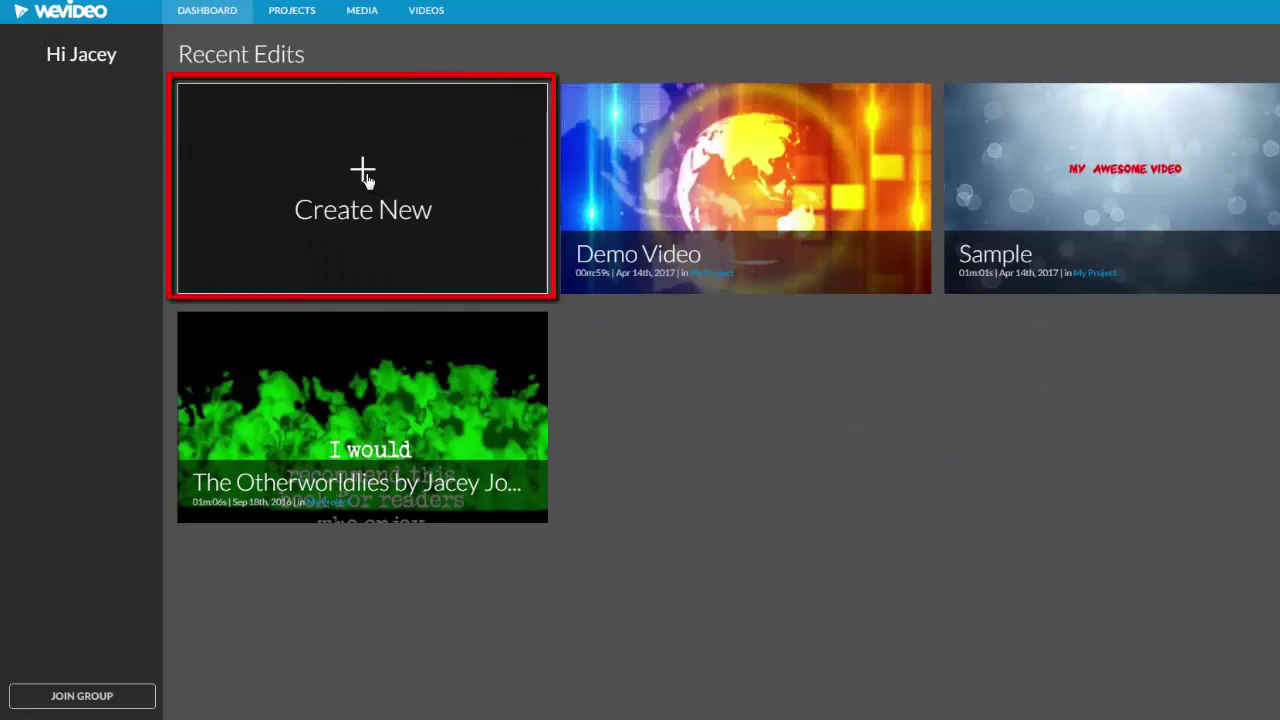
# Create a new blank Video edit project from the dashboard
pyautogui.click(366, 178)
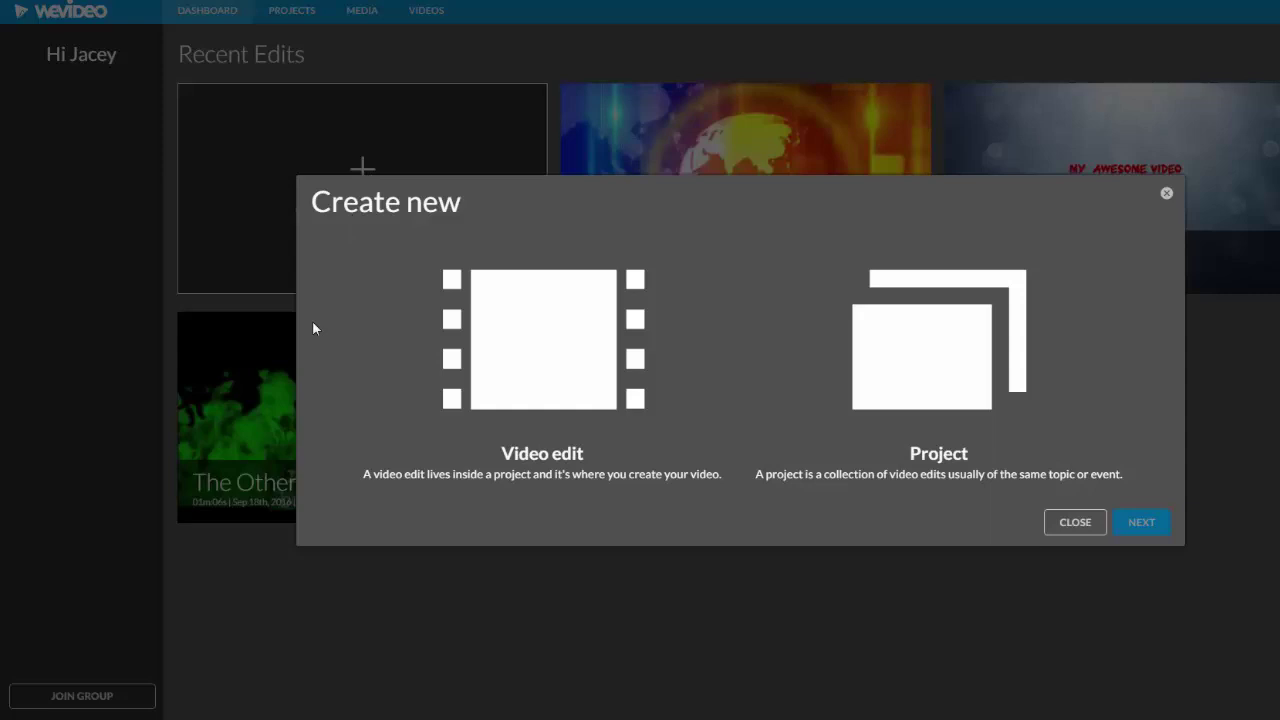
pyautogui.click(566, 376)
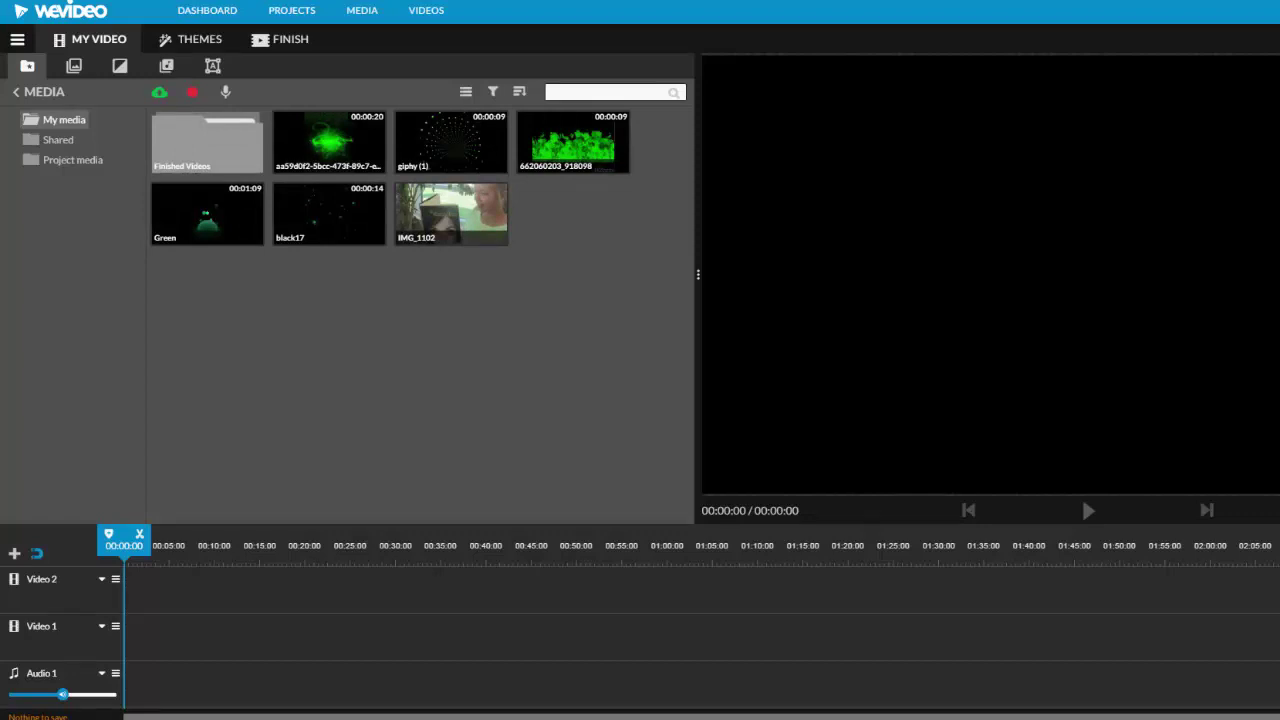
pyautogui.click(17, 39)
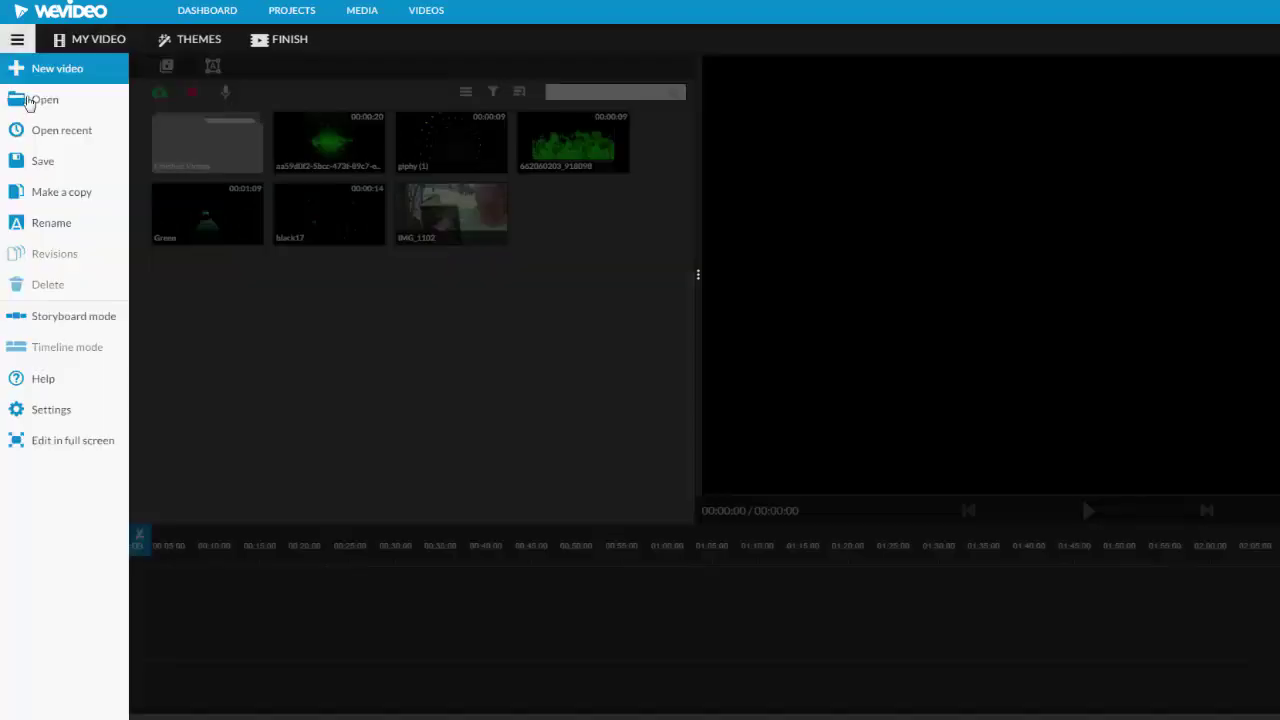
pyautogui.click(52, 335)
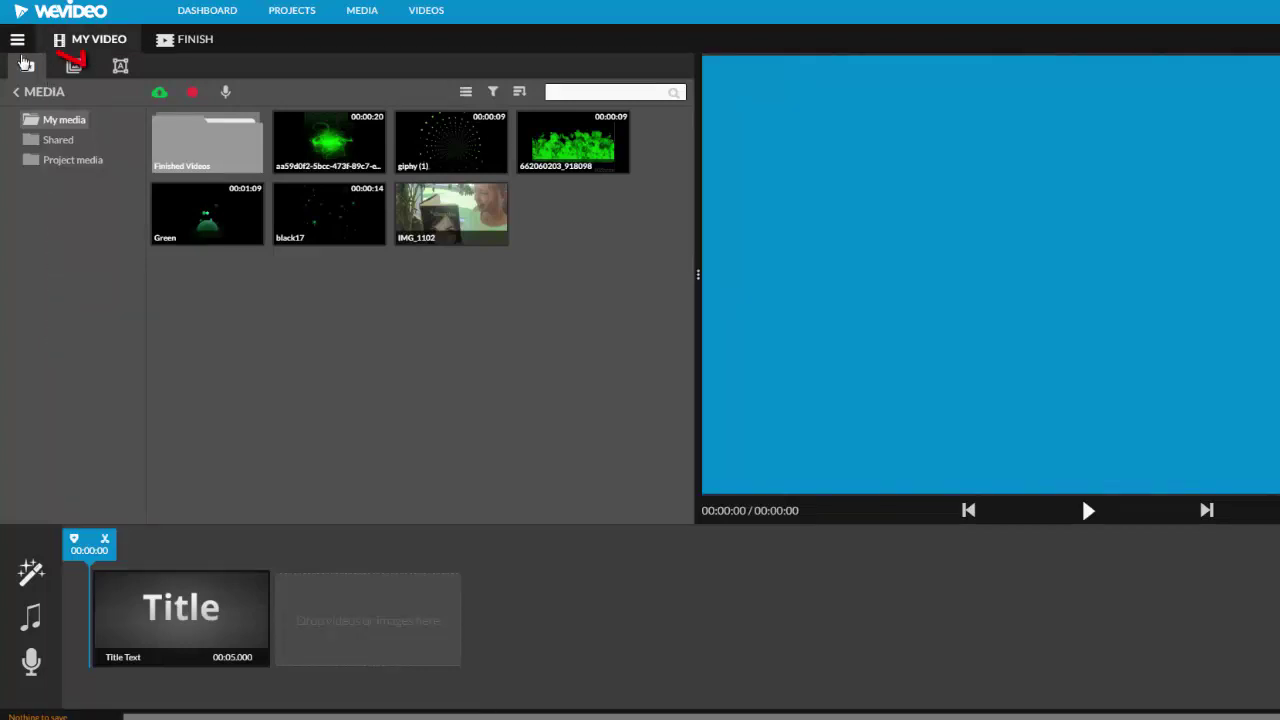
pyautogui.click(17, 40)
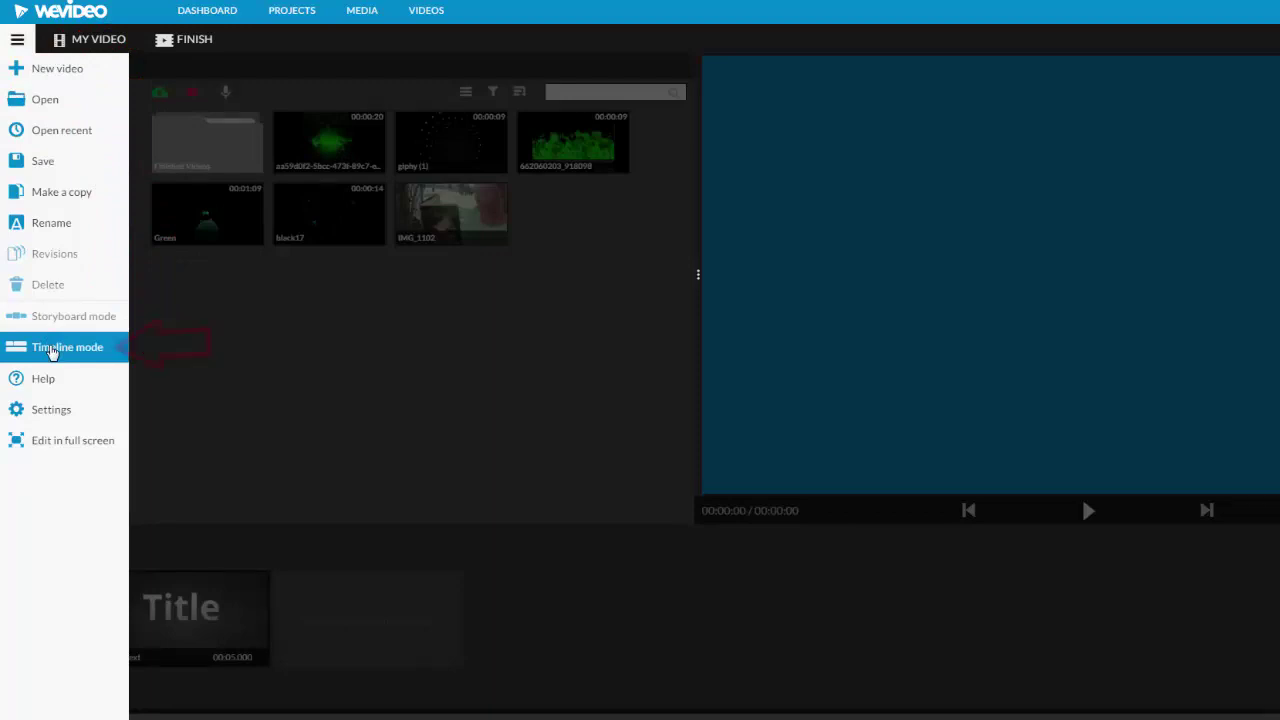
pyautogui.click(52, 350)
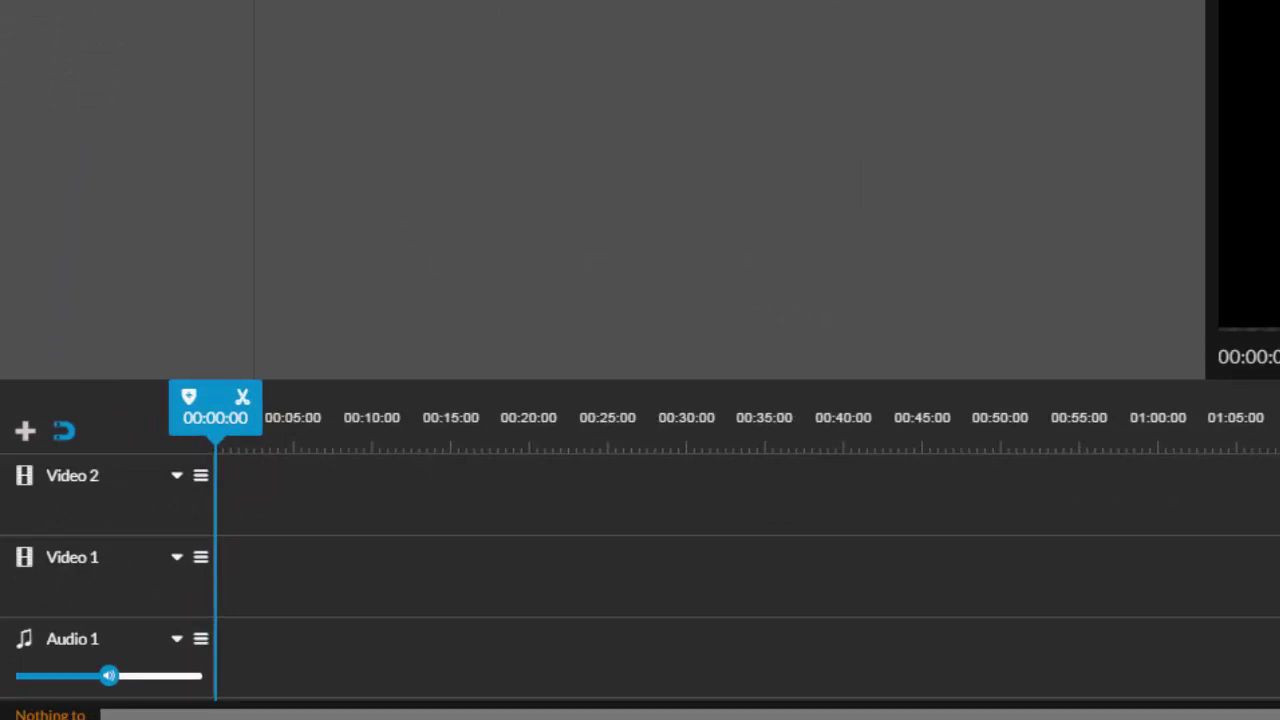
pyautogui.click(27, 432)
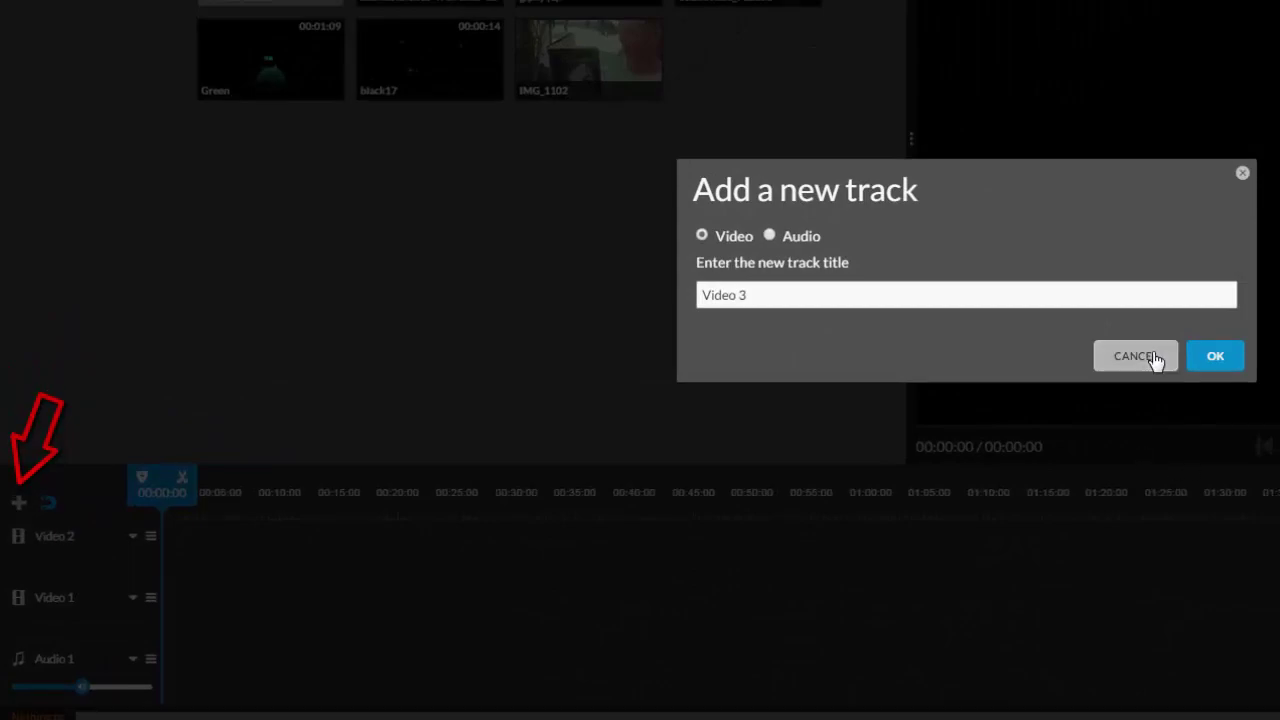
pyautogui.click(1135, 356)
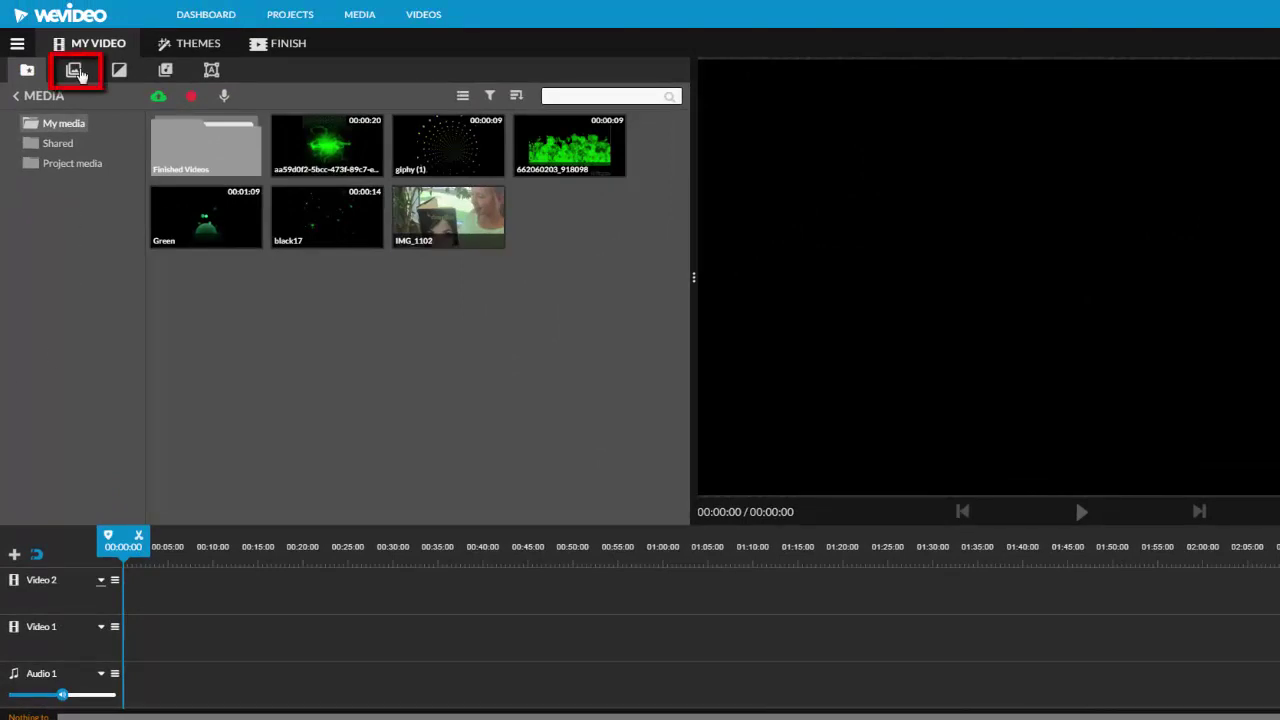
# Preview the Yellow Aurora background from the Graphics library
pyautogui.click(76, 73)
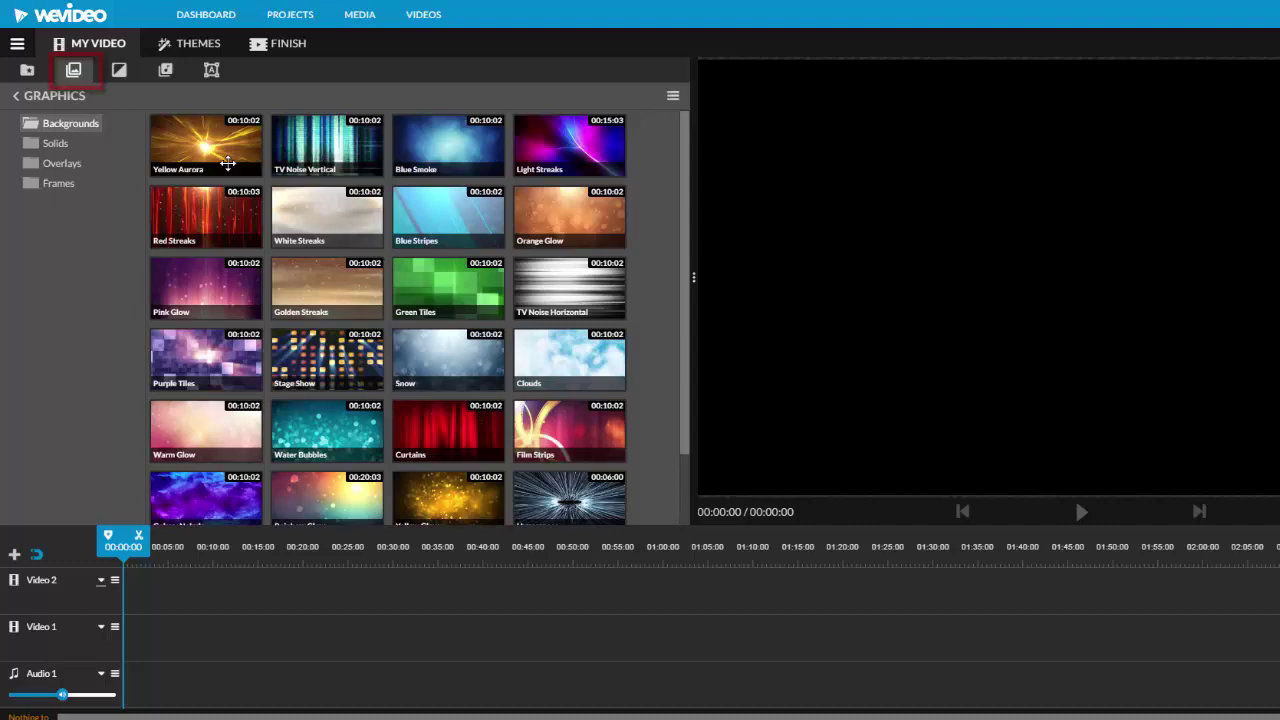
pyautogui.click(228, 163)
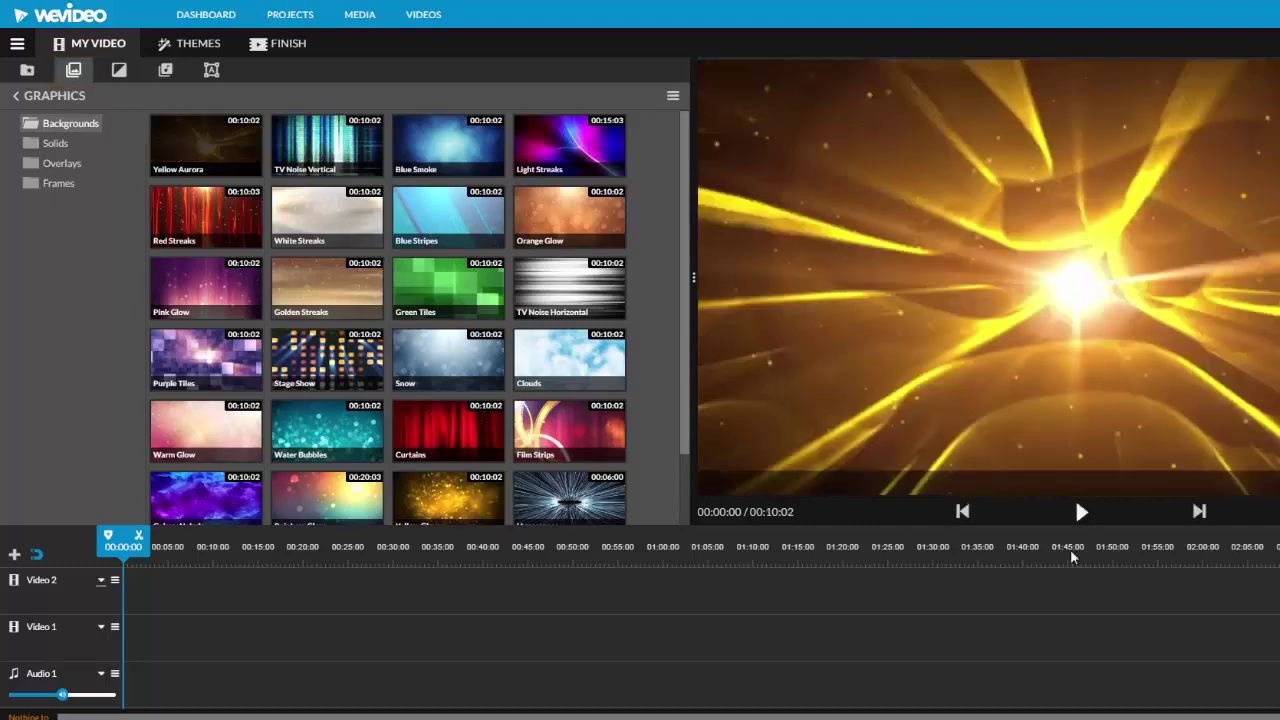
pyautogui.click(1081, 513)
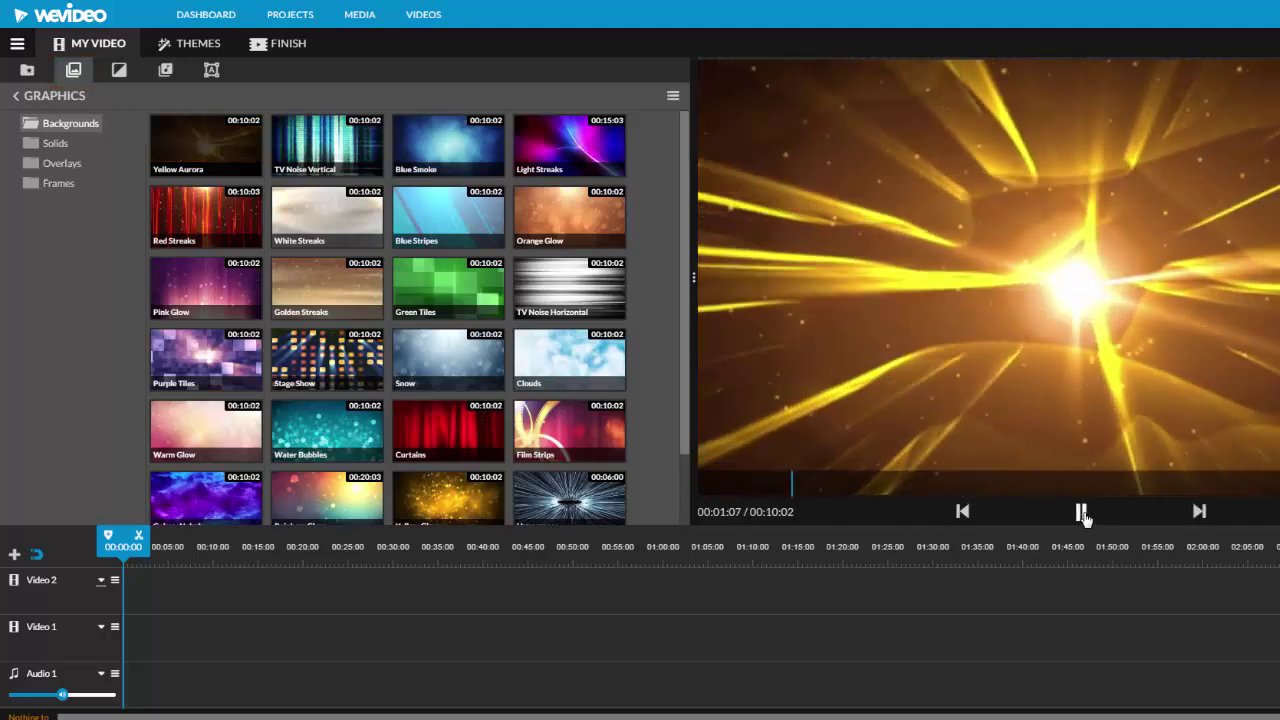
pyautogui.click(1083, 513)
# Place Blue Glow on Video 1 and trim it from 00:10:02 to 00:04:13
pyautogui.scroll(-1, 390, 320)
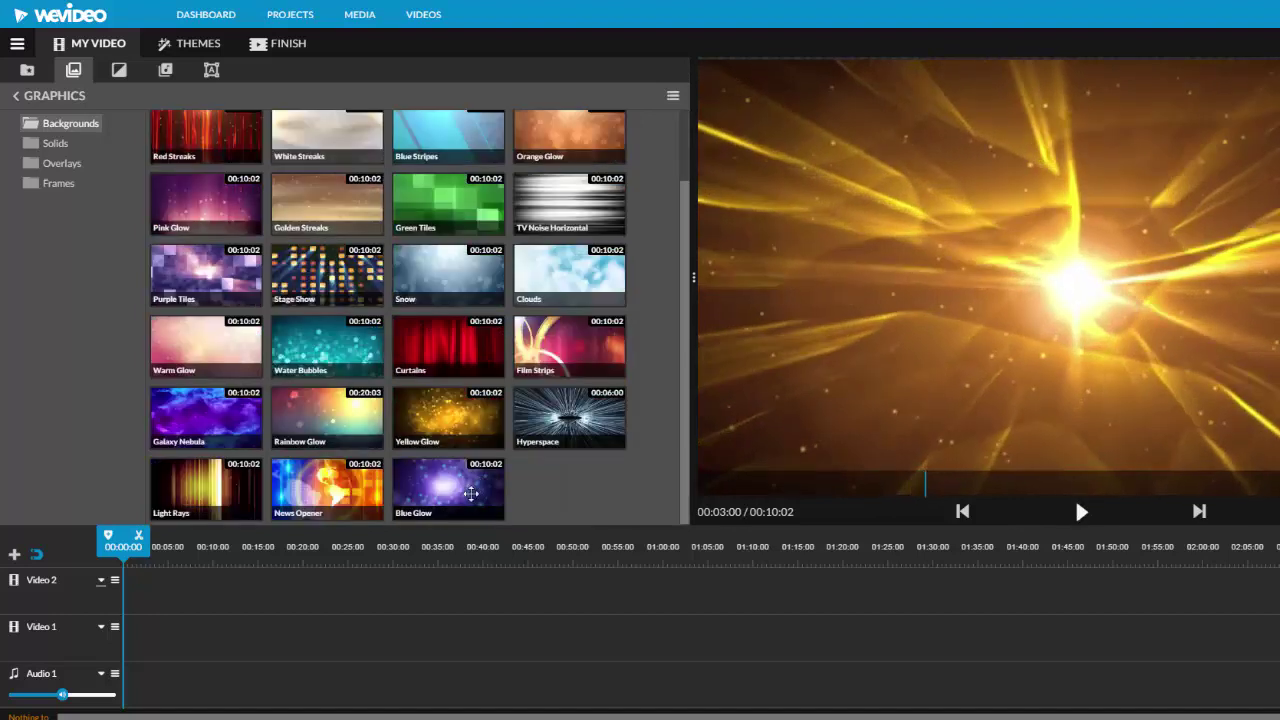
pyautogui.moveTo(455, 490); pyautogui.dragTo(141, 636)
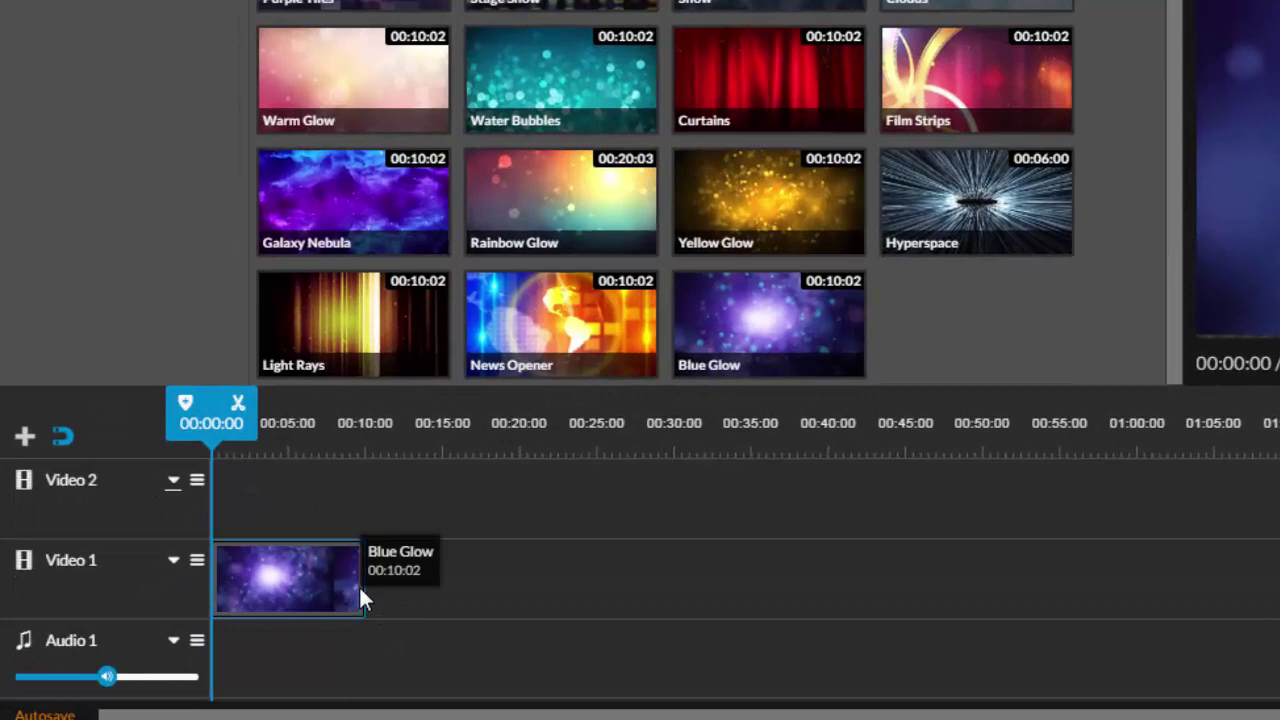
pyautogui.moveTo(360, 586); pyautogui.dragTo(279, 586)
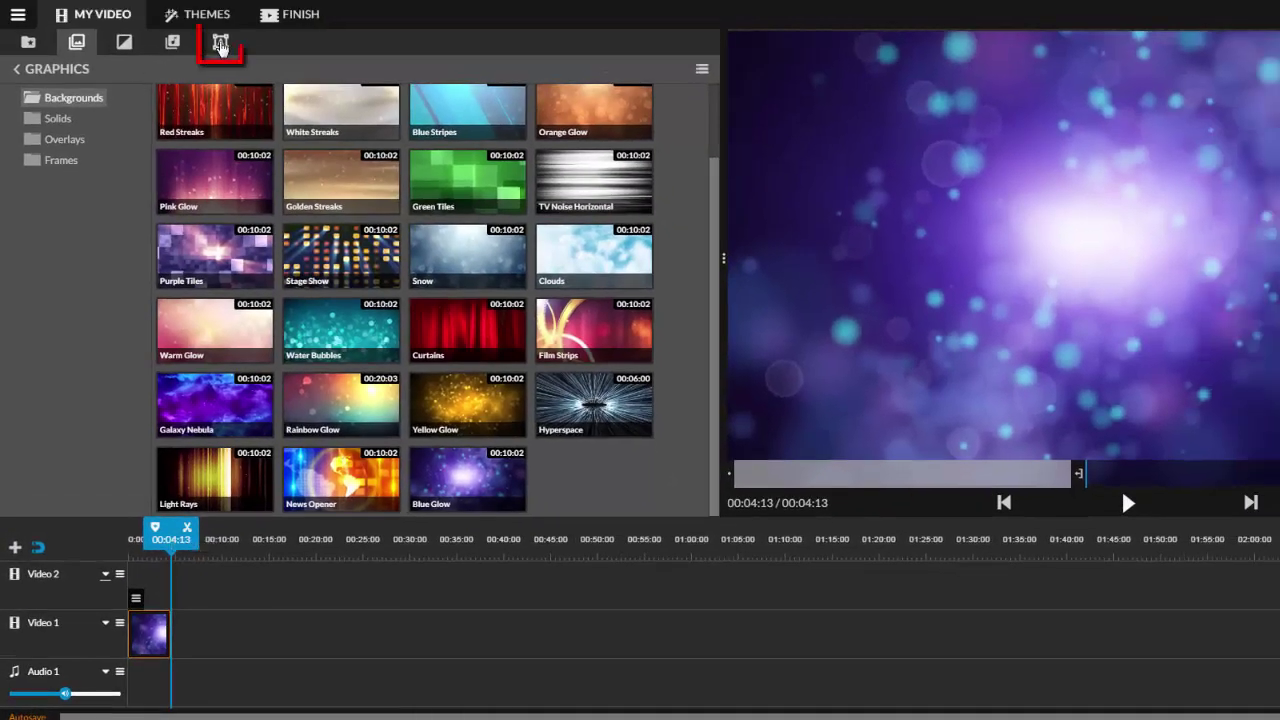
# Place a Sample text title on Video 2, matching the background's 00:04:13 length, and select it
pyautogui.click(220, 43)
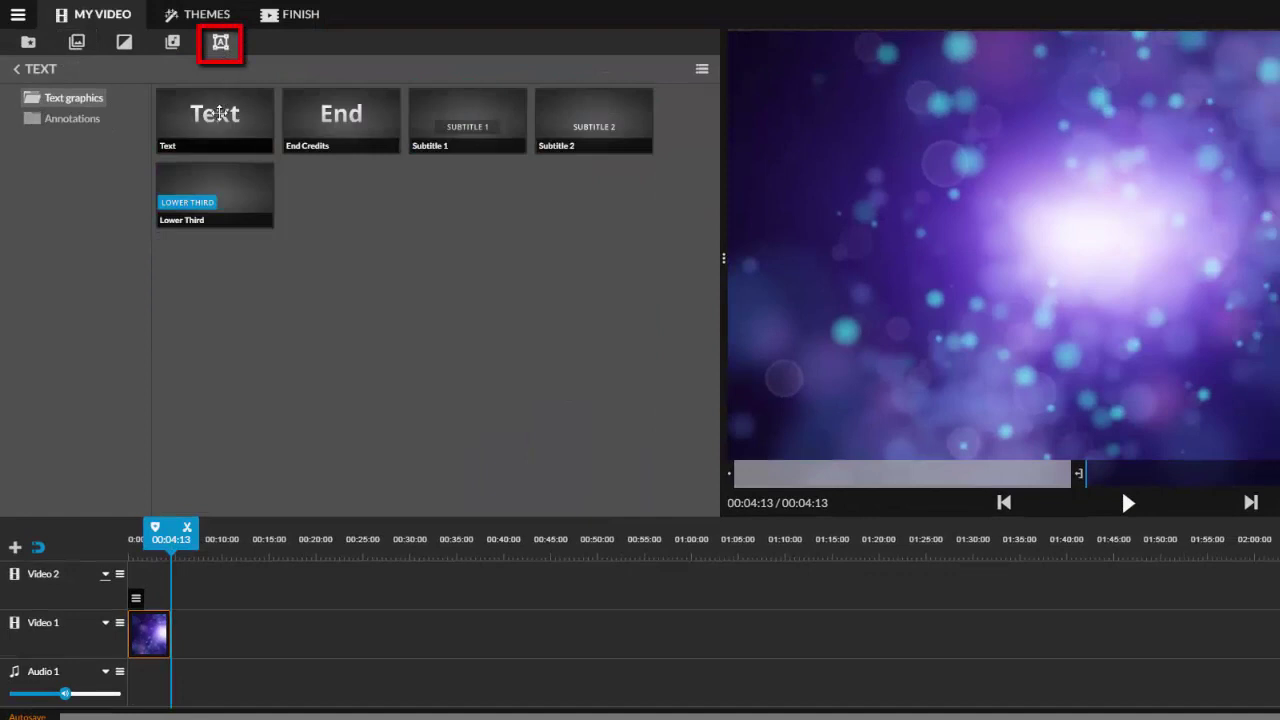
pyautogui.moveTo(220, 113); pyautogui.dragTo(162, 590)
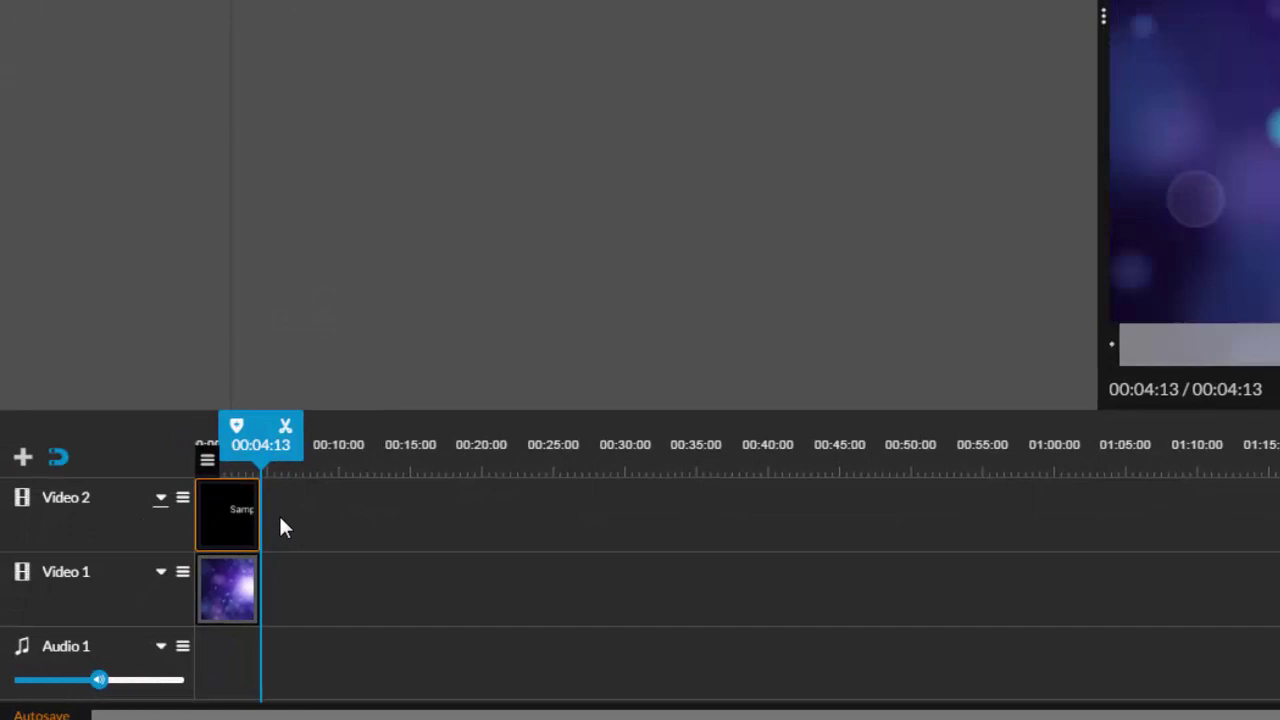
pyautogui.click(216, 478)
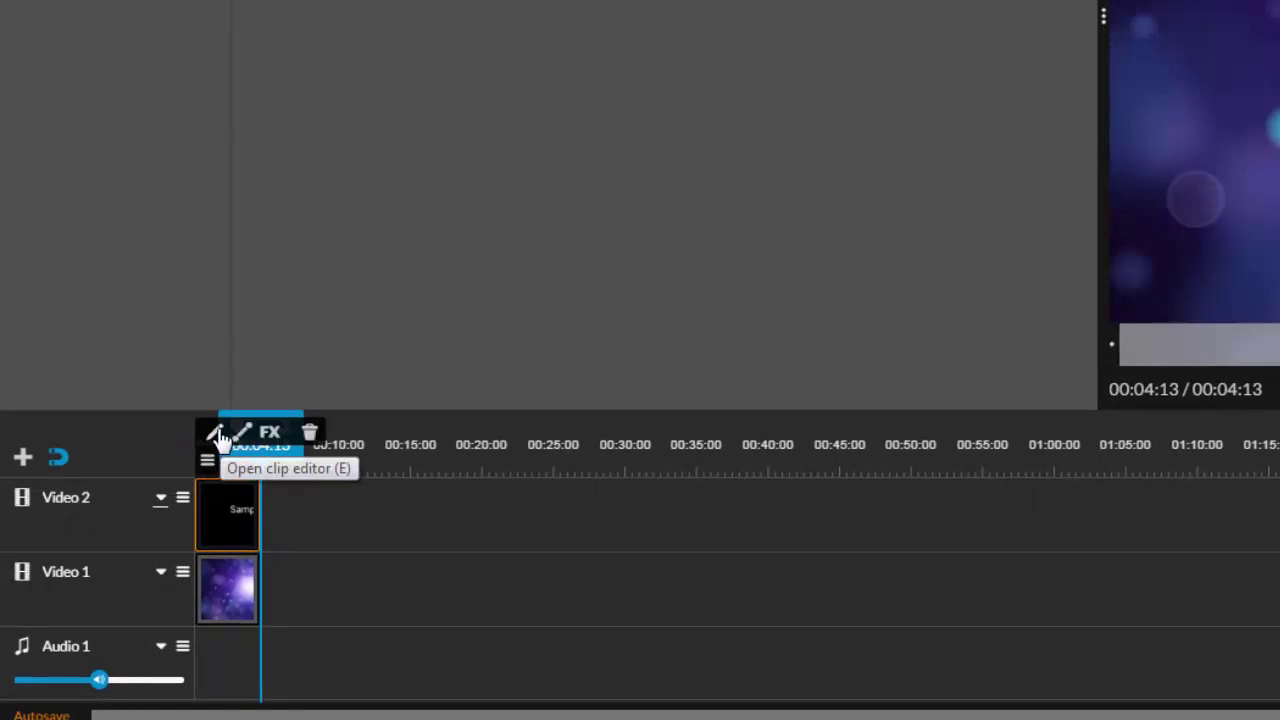
# Retype the title as 'My Awesome Video' in yellow COLLEGE font at size 236
pyautogui.click(218, 436)
pyautogui.hotkey('ctrl', 'a')
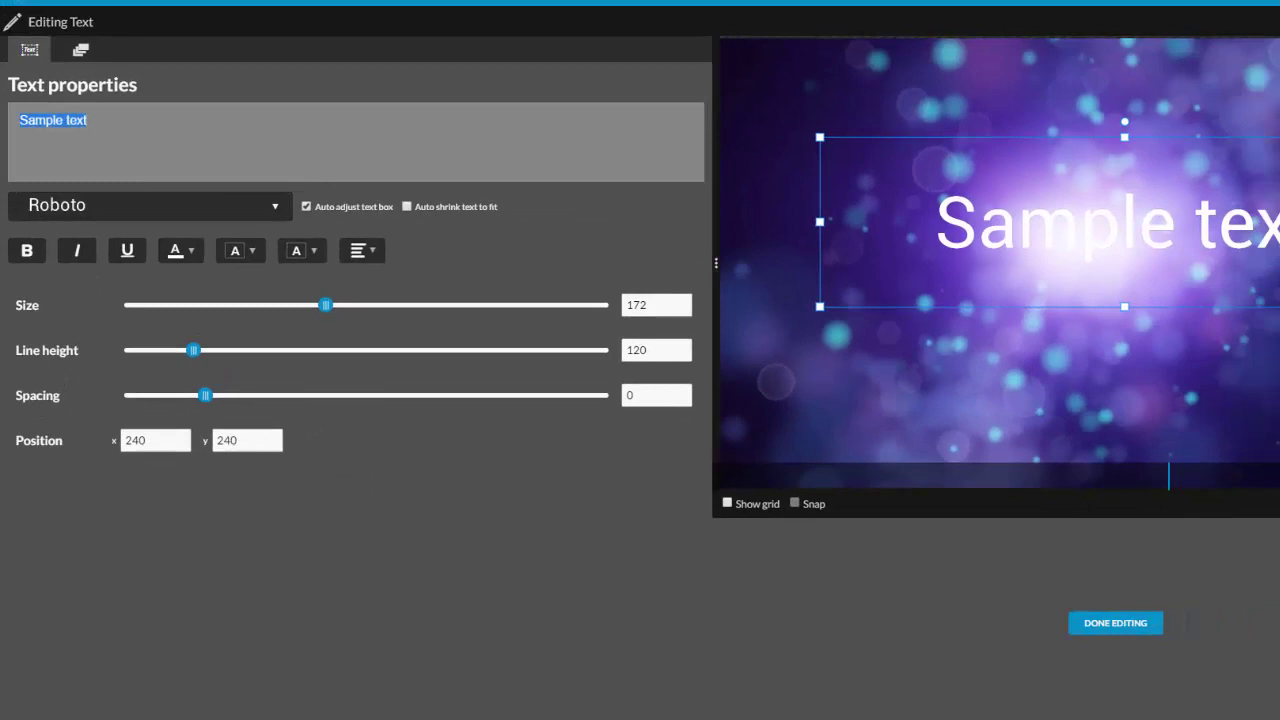
pyautogui.write('My Awesome Video')
pyautogui.click(283, 204)
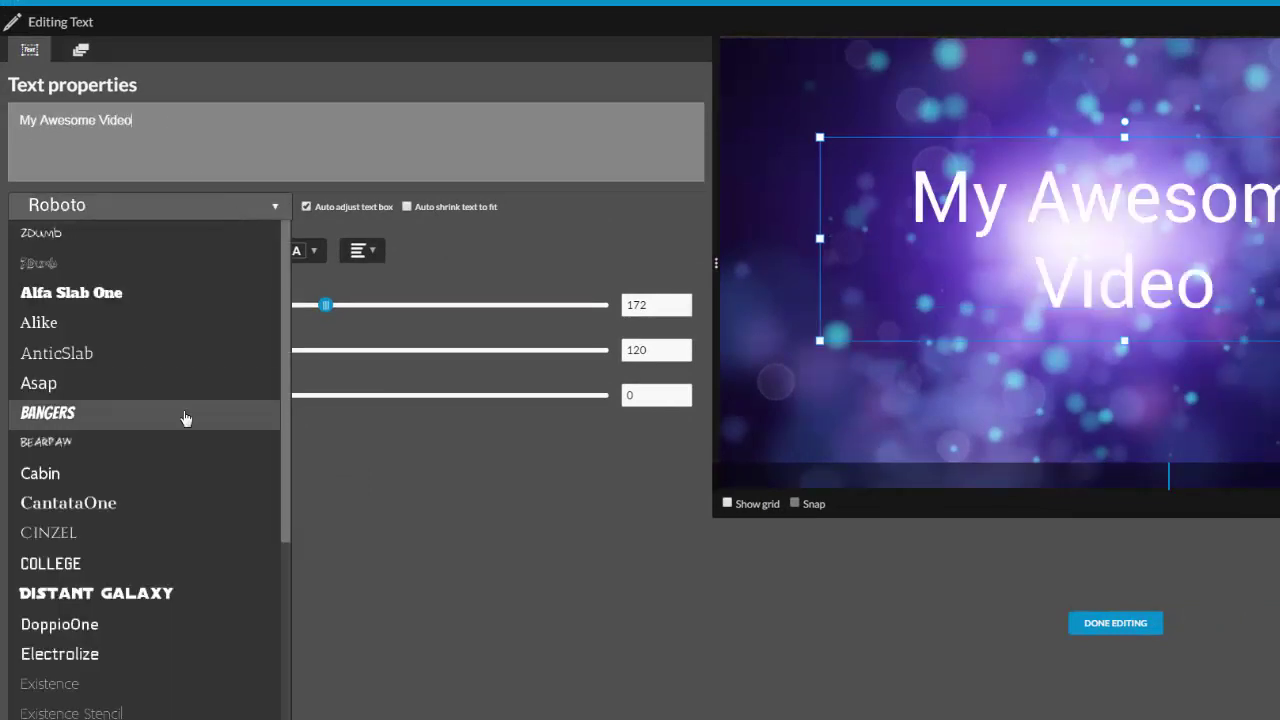
pyautogui.click(170, 560)
pyautogui.click(200, 258)
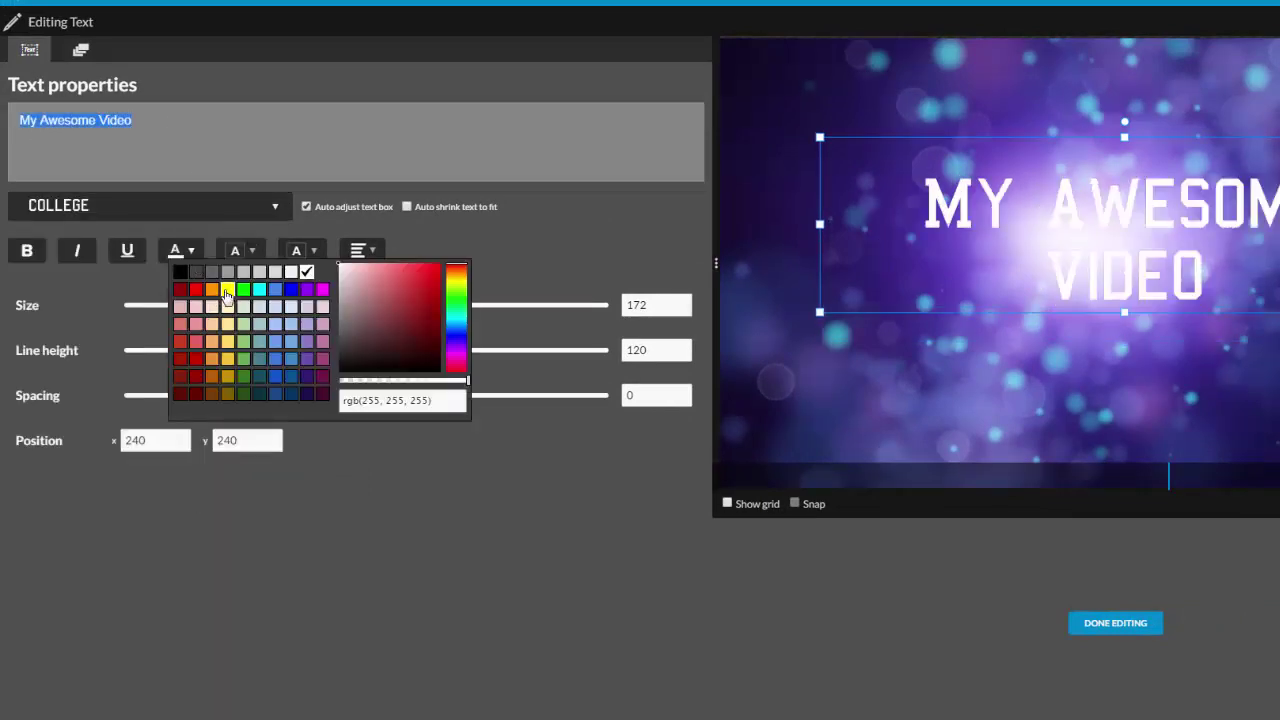
pyautogui.click(223, 289)
pyautogui.click(385, 445)
pyautogui.moveTo(325, 305); pyautogui.dragTo(408, 320)
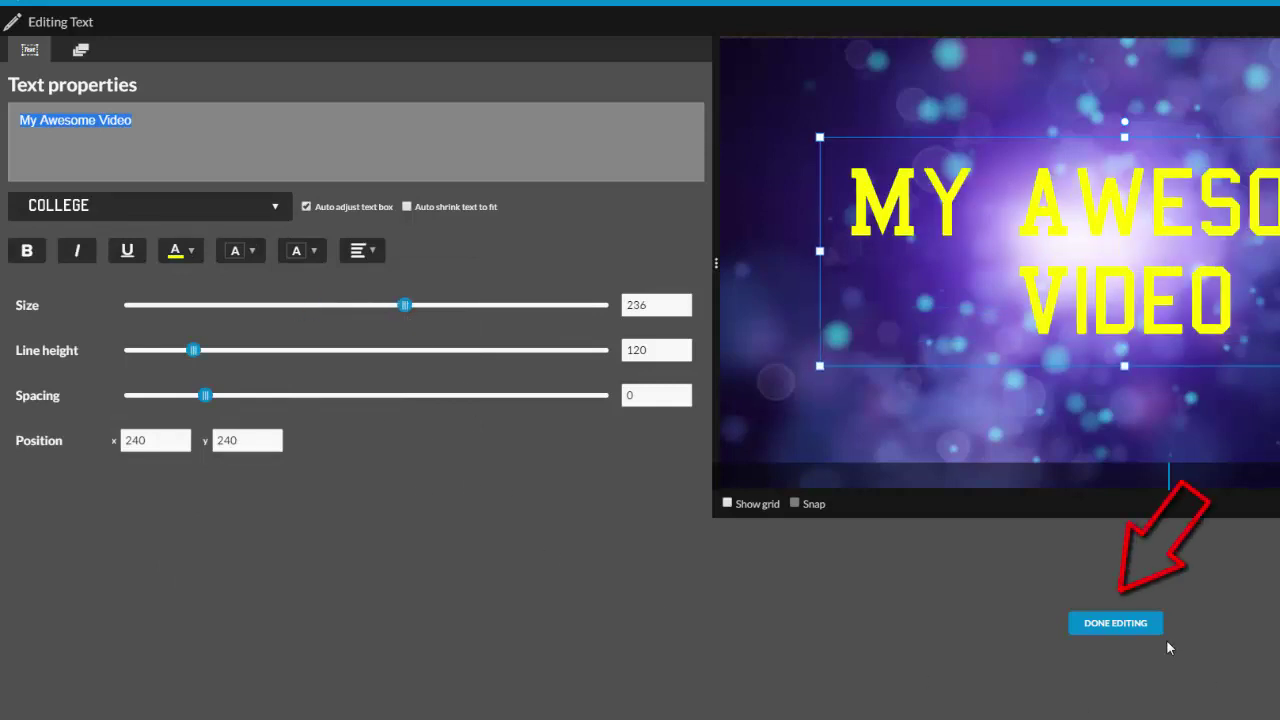
pyautogui.click(1112, 623)
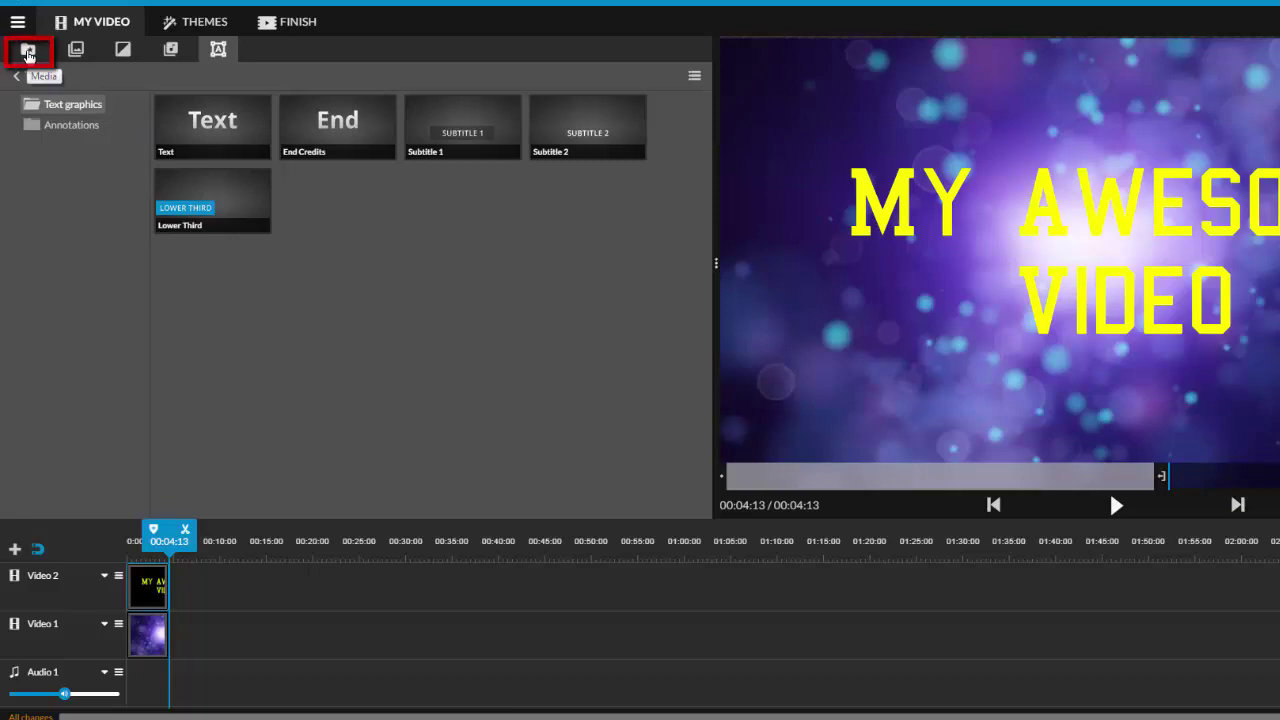
# Import all four files from the Google Drive folder Video Project Files into My media
pyautogui.click(28, 52)
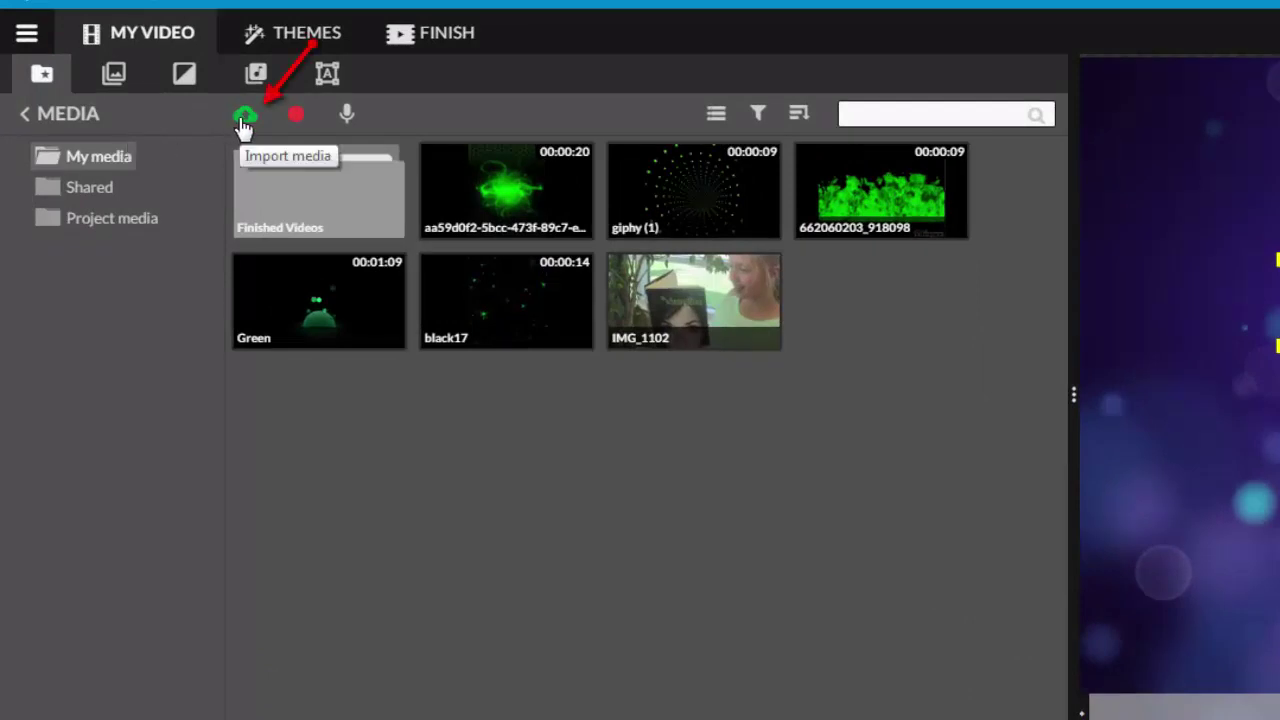
pyautogui.click(245, 120)
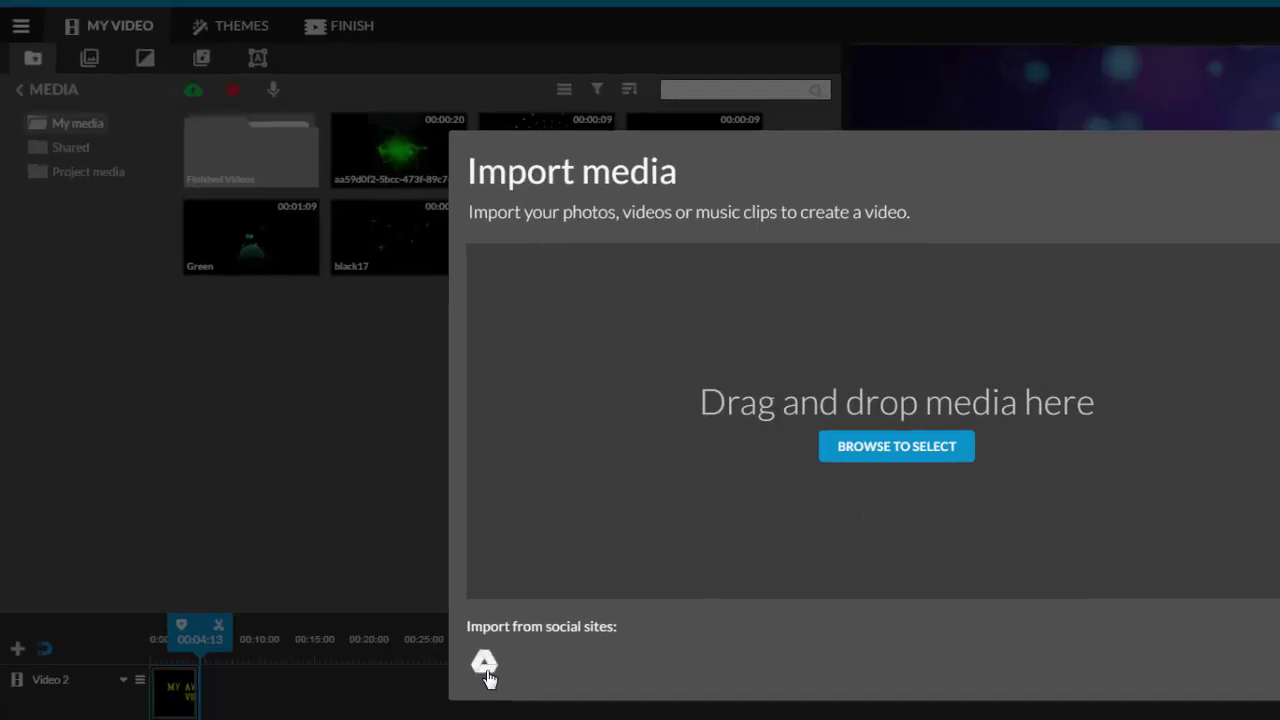
pyautogui.click(486, 664)
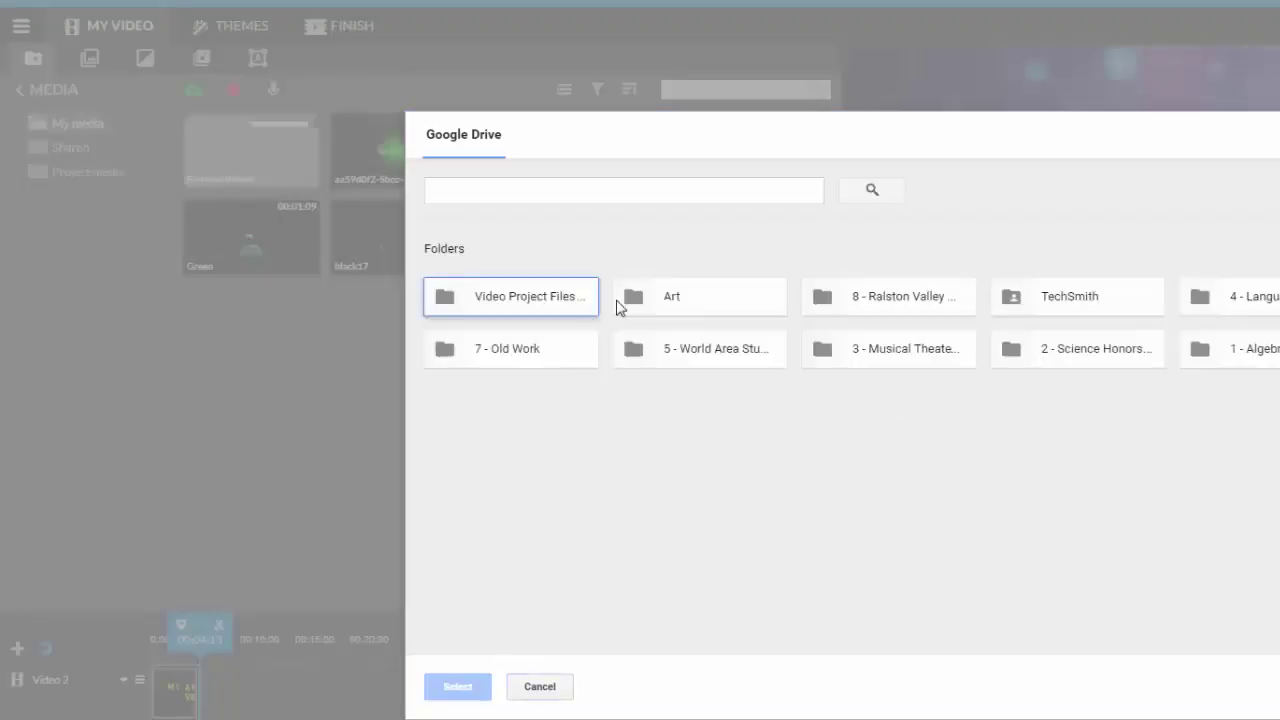
pyautogui.doubleClick(575, 303)
pyautogui.hotkey('ctrl', 'a')
pyautogui.click(470, 690)
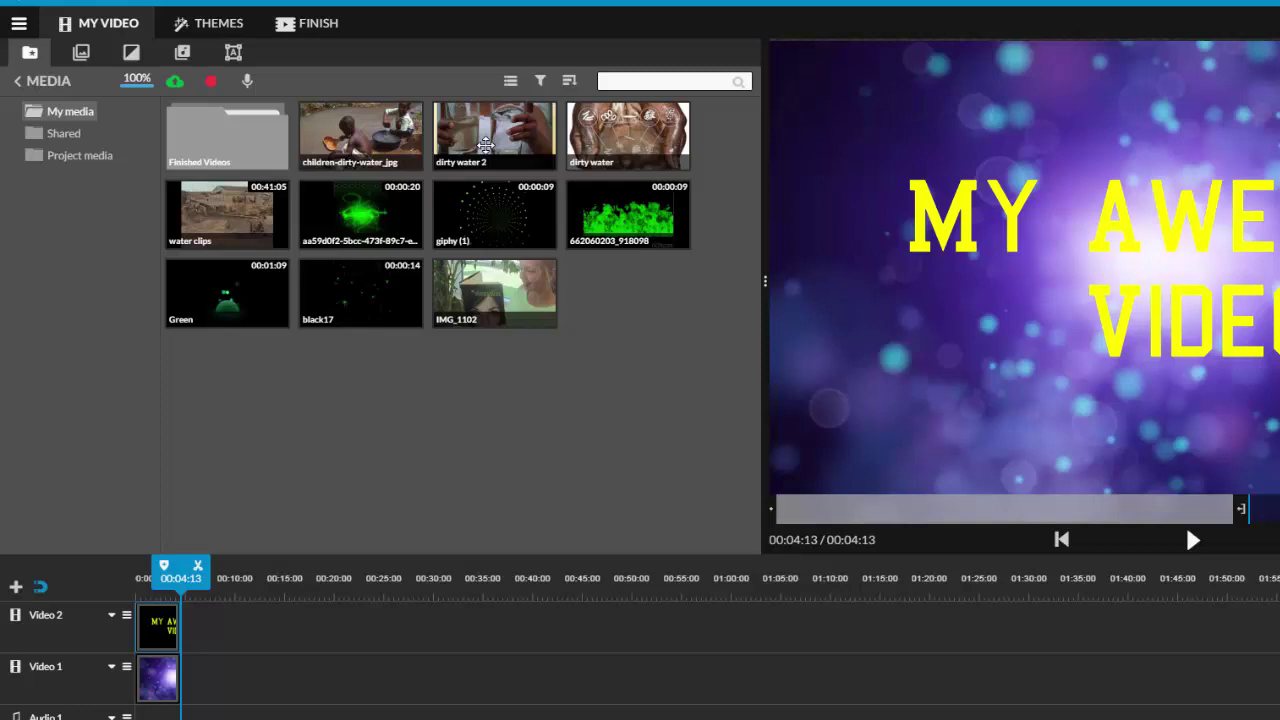
# Add dirty water 2 and a Black solid after the background on Video 1
pyautogui.moveTo(485, 145); pyautogui.dragTo(212, 667)
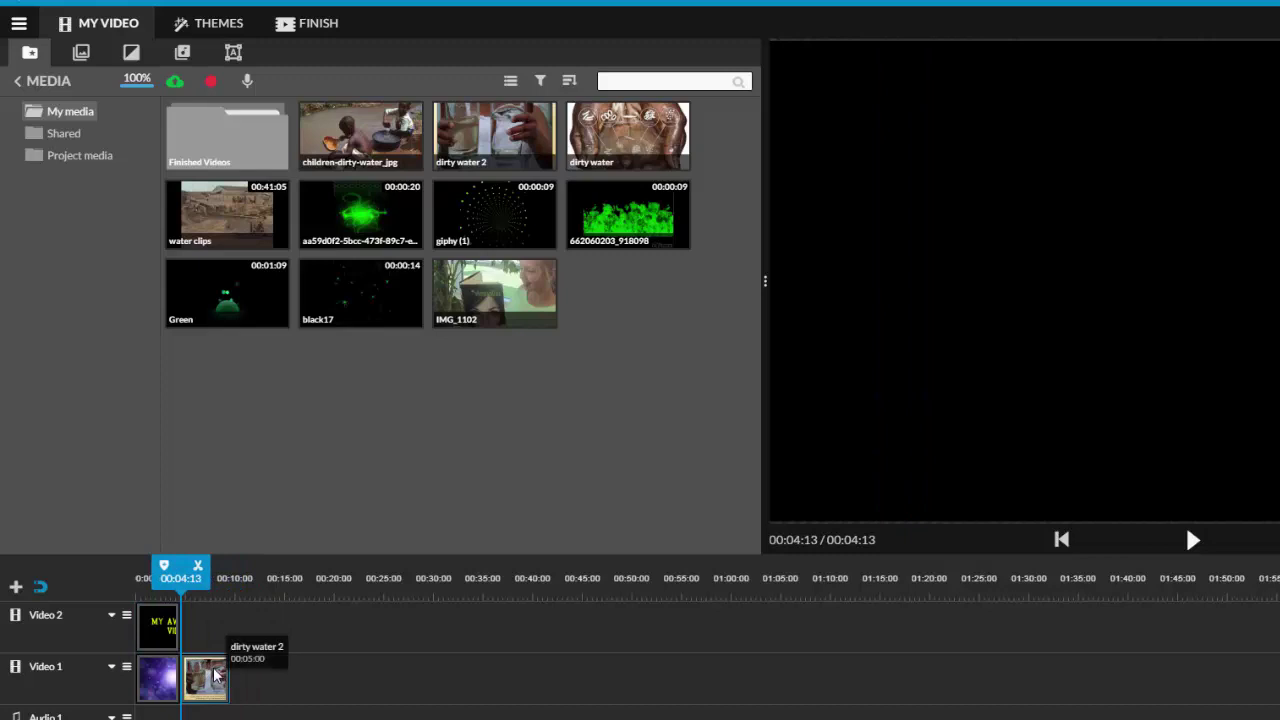
pyautogui.click(81, 53)
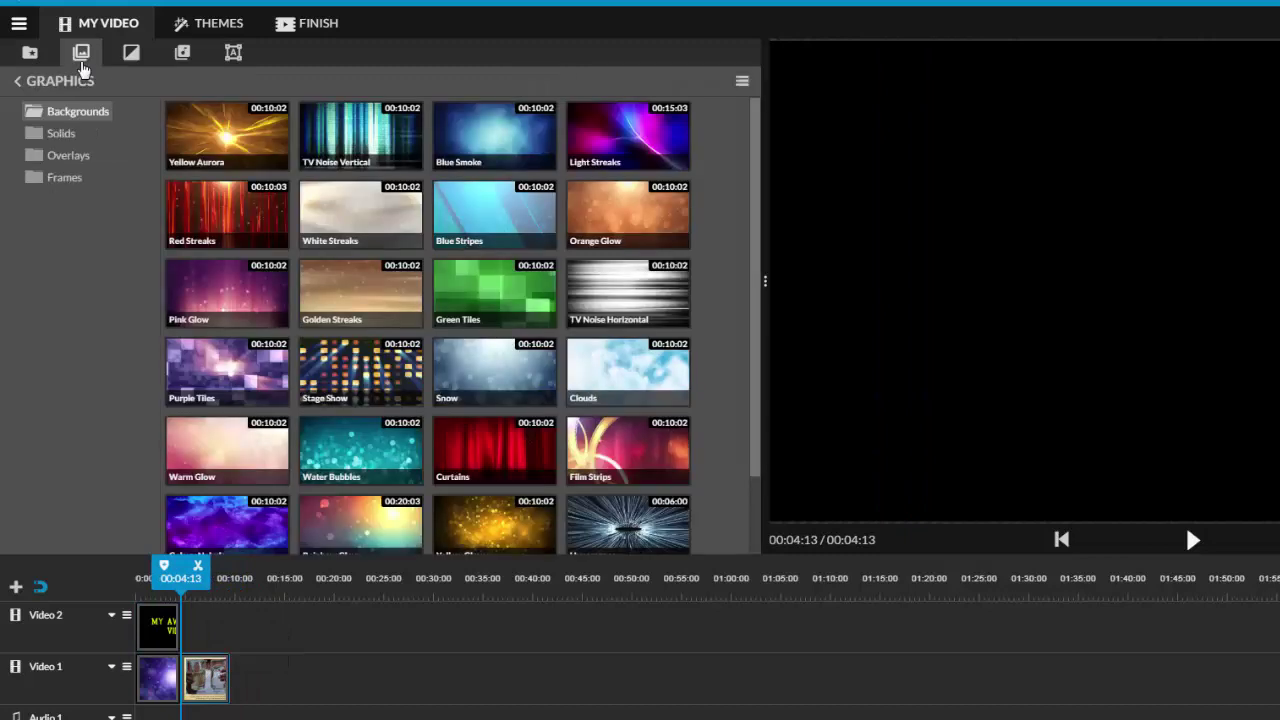
pyautogui.click(61, 133)
pyautogui.moveTo(226, 134); pyautogui.dragTo(255, 675)
# Add dirty water and another Black solid, extending Video 1 to 00:24:13
pyautogui.click(30, 52)
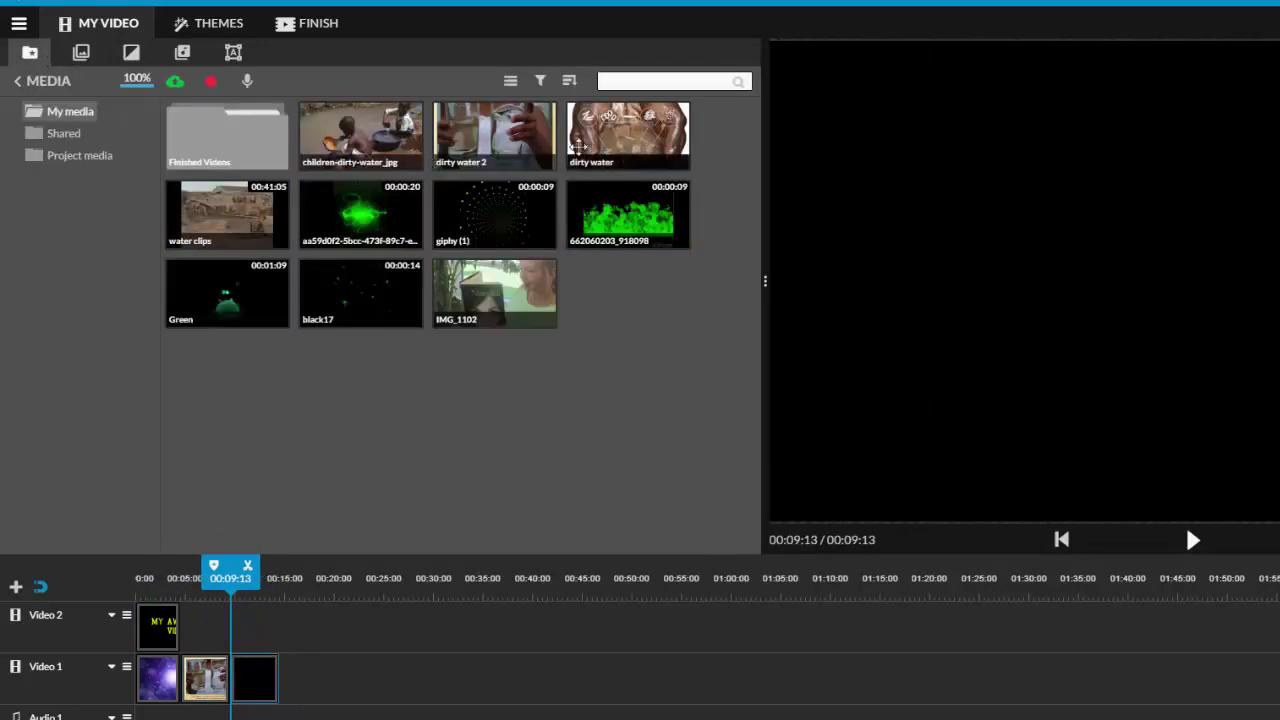
pyautogui.moveTo(628, 135); pyautogui.dragTo(305, 677)
pyautogui.click(81, 53)
pyautogui.moveTo(226, 134); pyautogui.dragTo(355, 678)
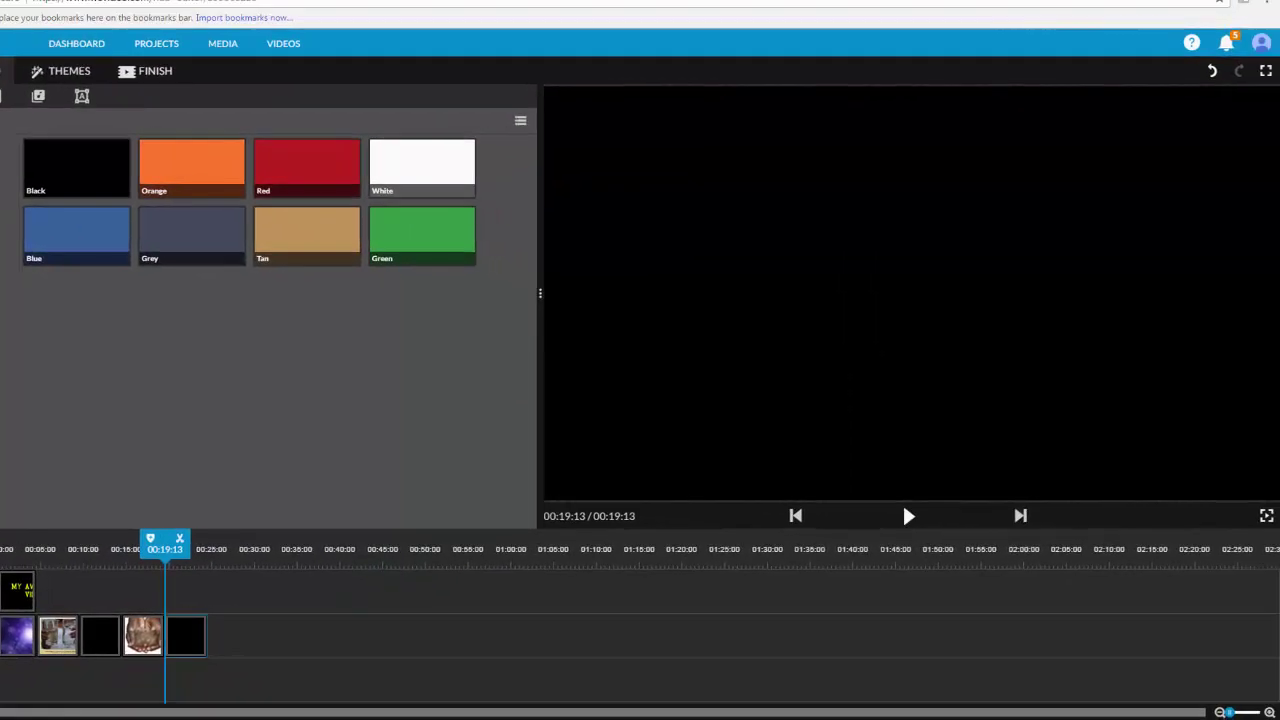
pyautogui.click(1269, 712)
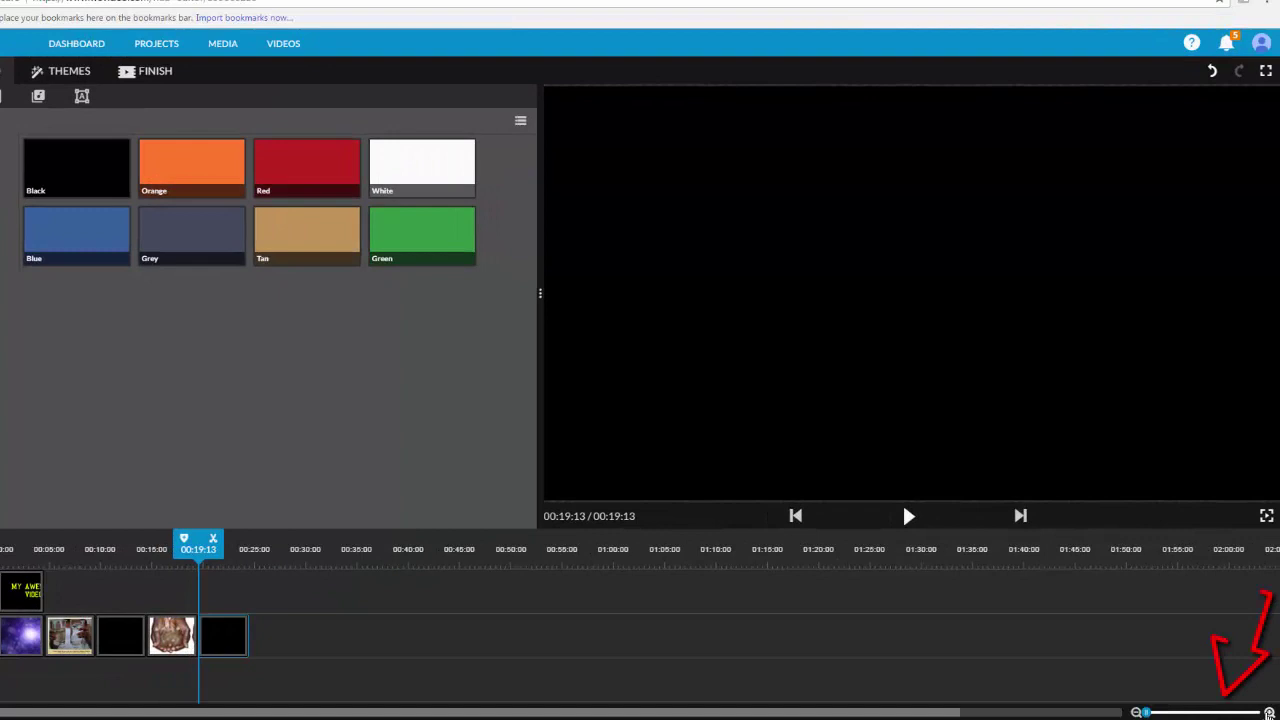
pyautogui.click(1269, 712)
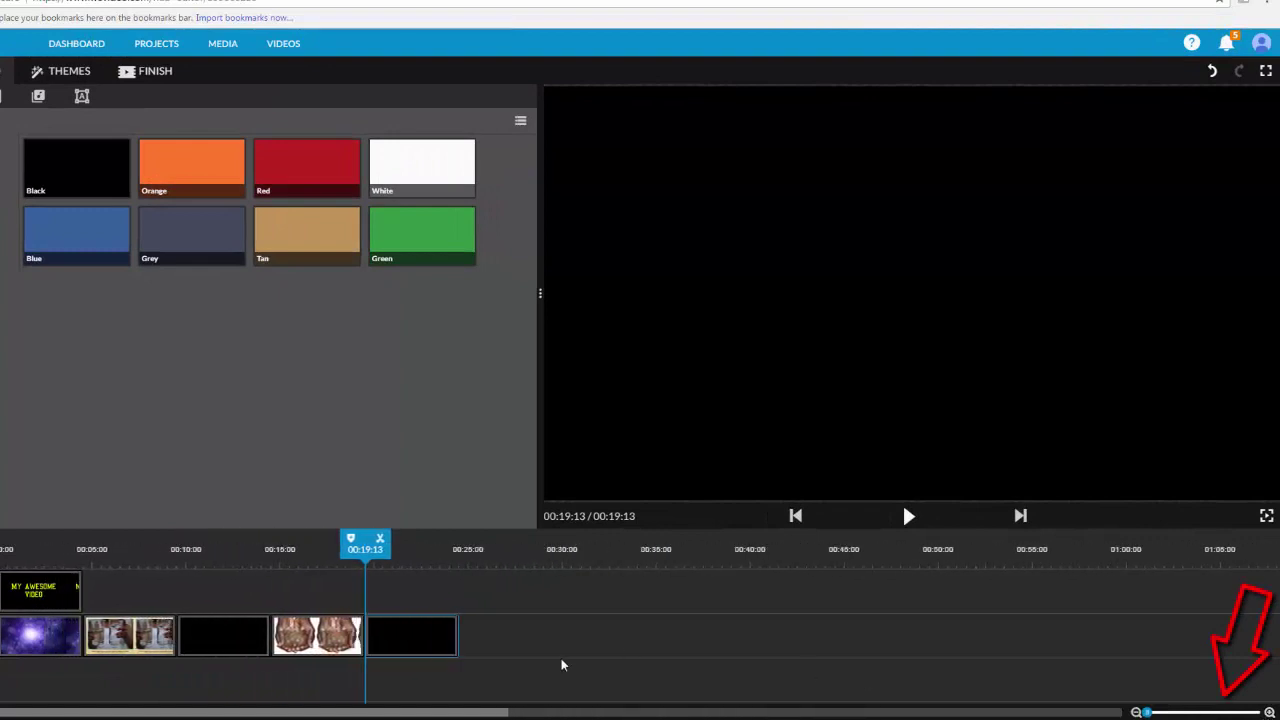
pyautogui.moveTo(159, 640)
pyautogui.mouseDown()
pyautogui.moveTo(546, 640)
pyautogui.moveTo(265, 594)
pyautogui.moveTo(156, 640)
pyautogui.mouseUp()
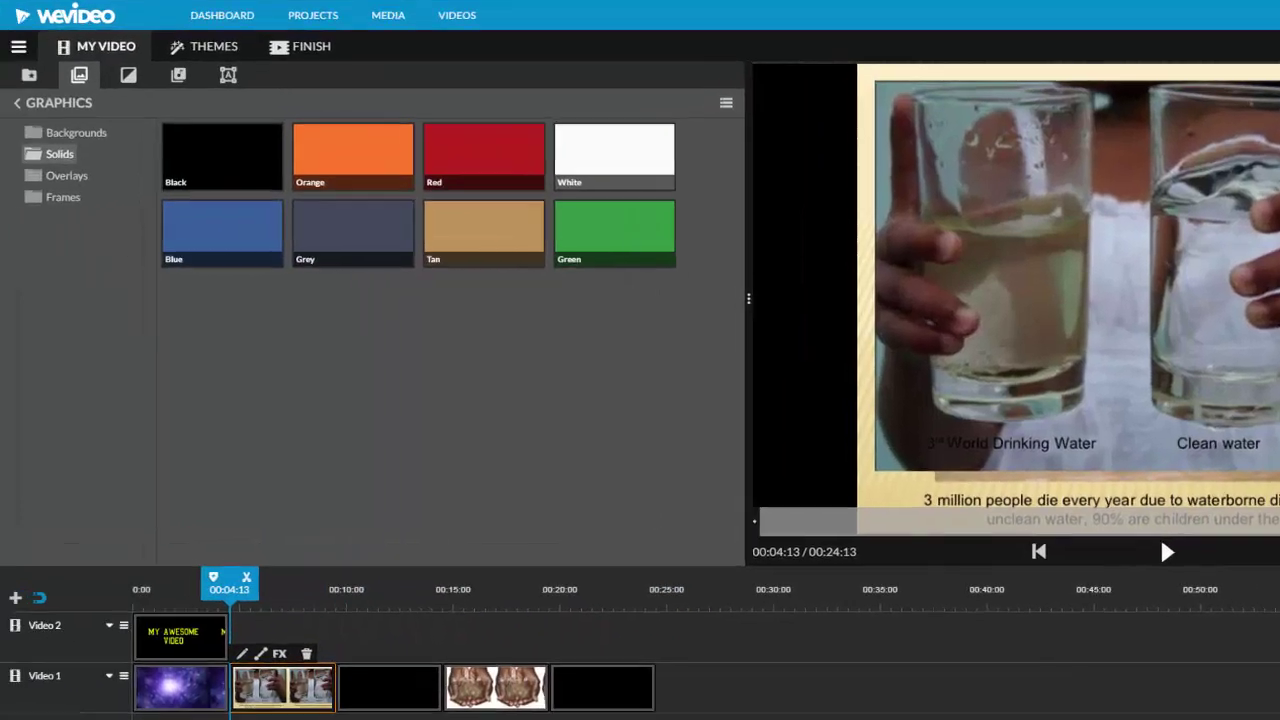
# Add a text card over the first black solid containing the pasted drinking water statistic
pyautogui.click(186, 549)
pyautogui.click(82, 96)
pyautogui.moveTo(77, 160); pyautogui.dragTo(203, 602)
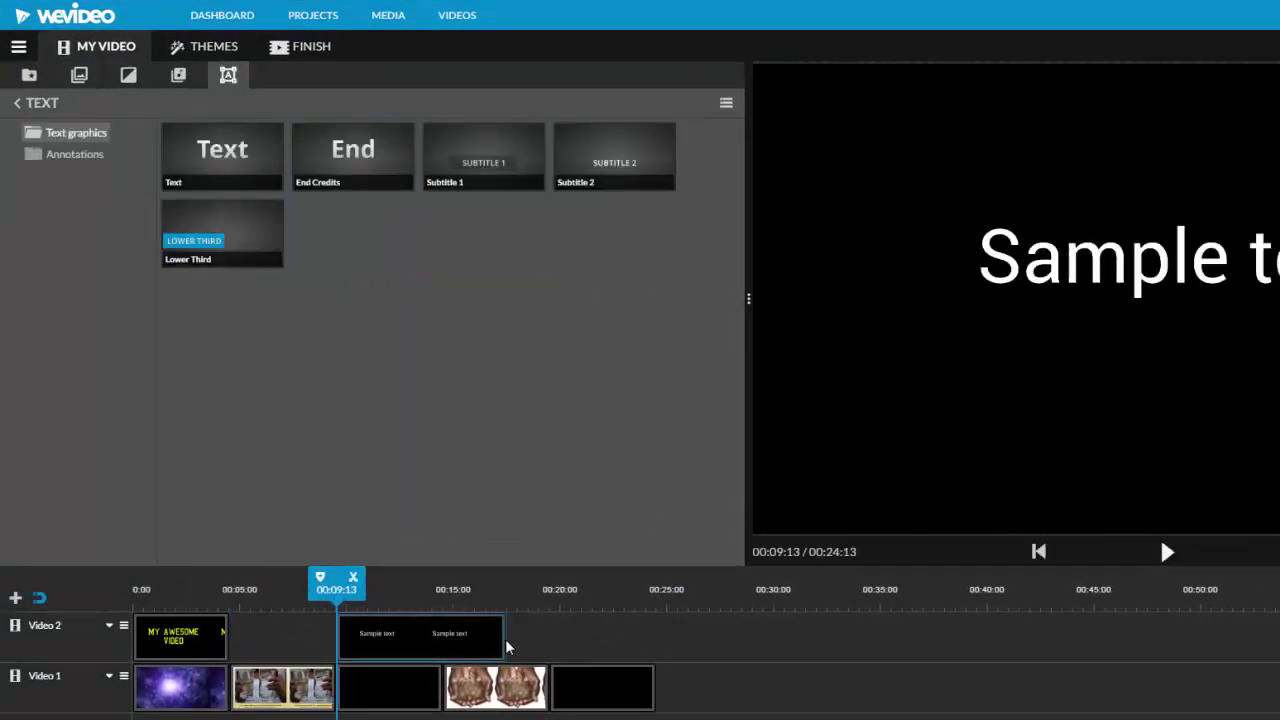
pyautogui.moveTo(503, 645); pyautogui.dragTo(442, 645)
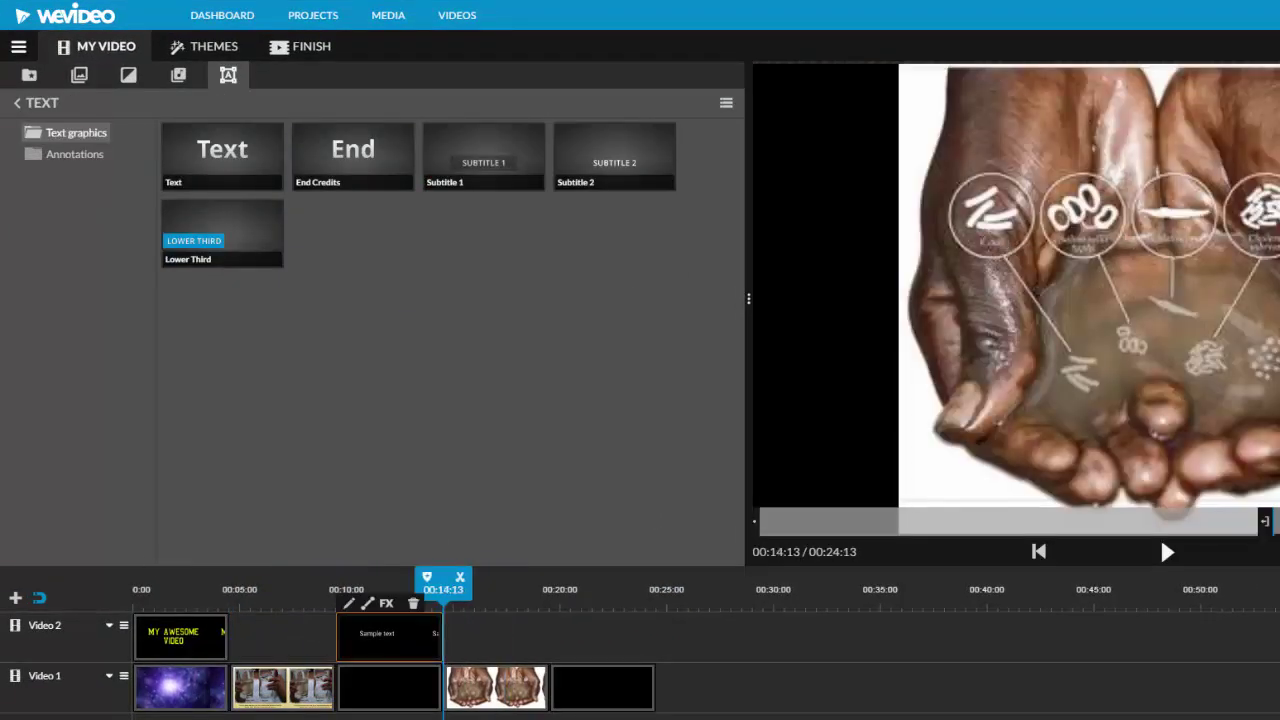
pyautogui.click(350, 604)
pyautogui.moveTo(128, 156); pyautogui.dragTo(20, 150)
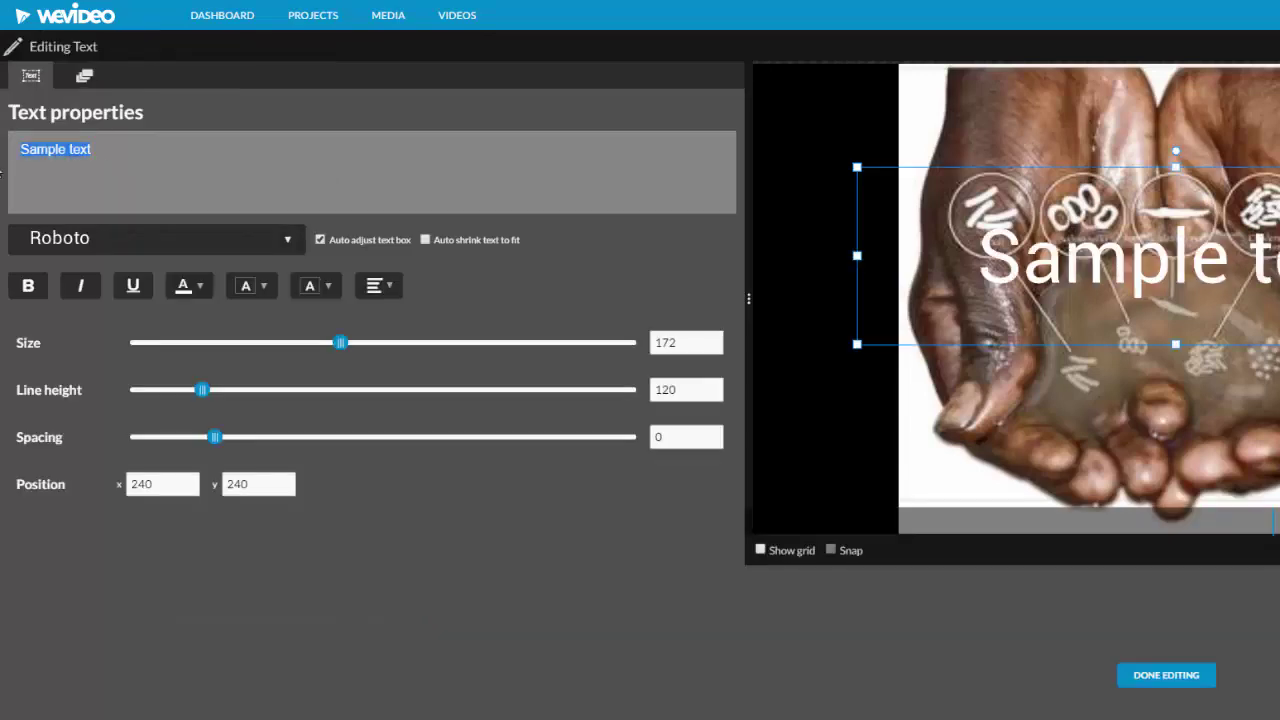
pyautogui.hotkey('ctrl', 'v')
pyautogui.click(1216, 677)
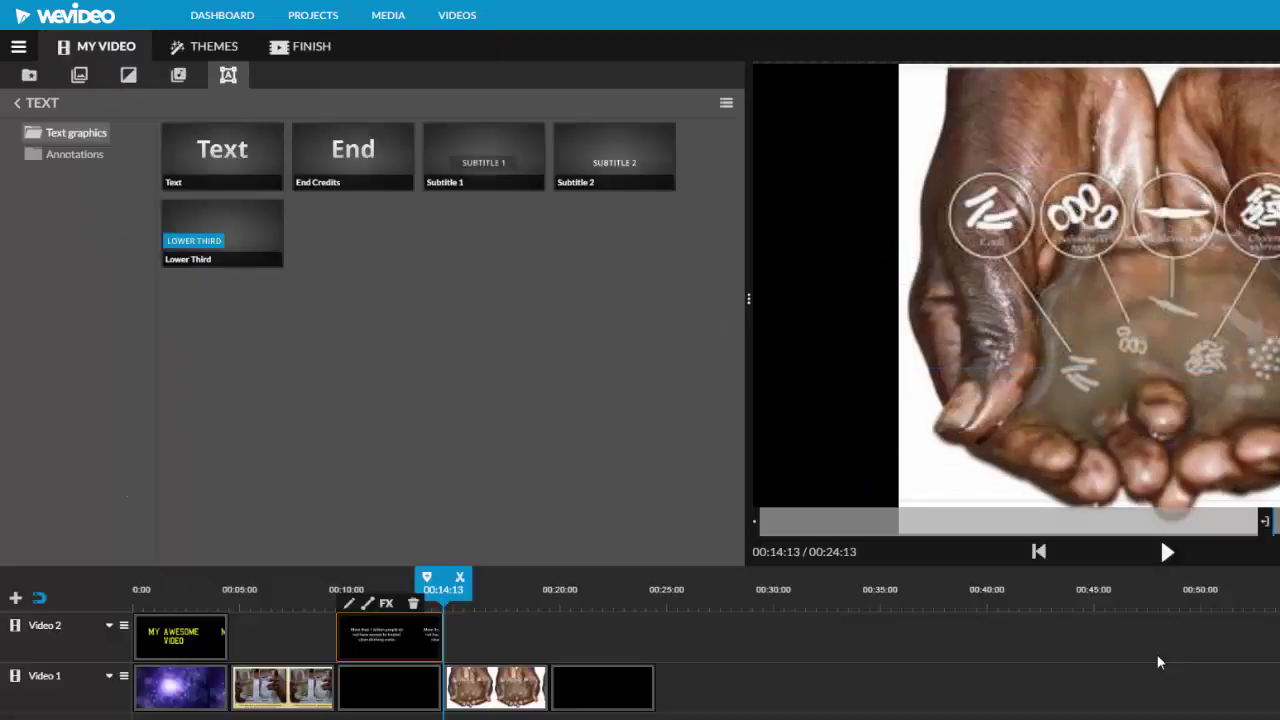
# Add a second text card over the last black solid with the water-related diseases sentence
pyautogui.moveTo(222, 155)
pyautogui.mouseDown()
pyautogui.moveTo(384, 485)
pyautogui.moveTo(734, 646)
pyautogui.mouseUp()
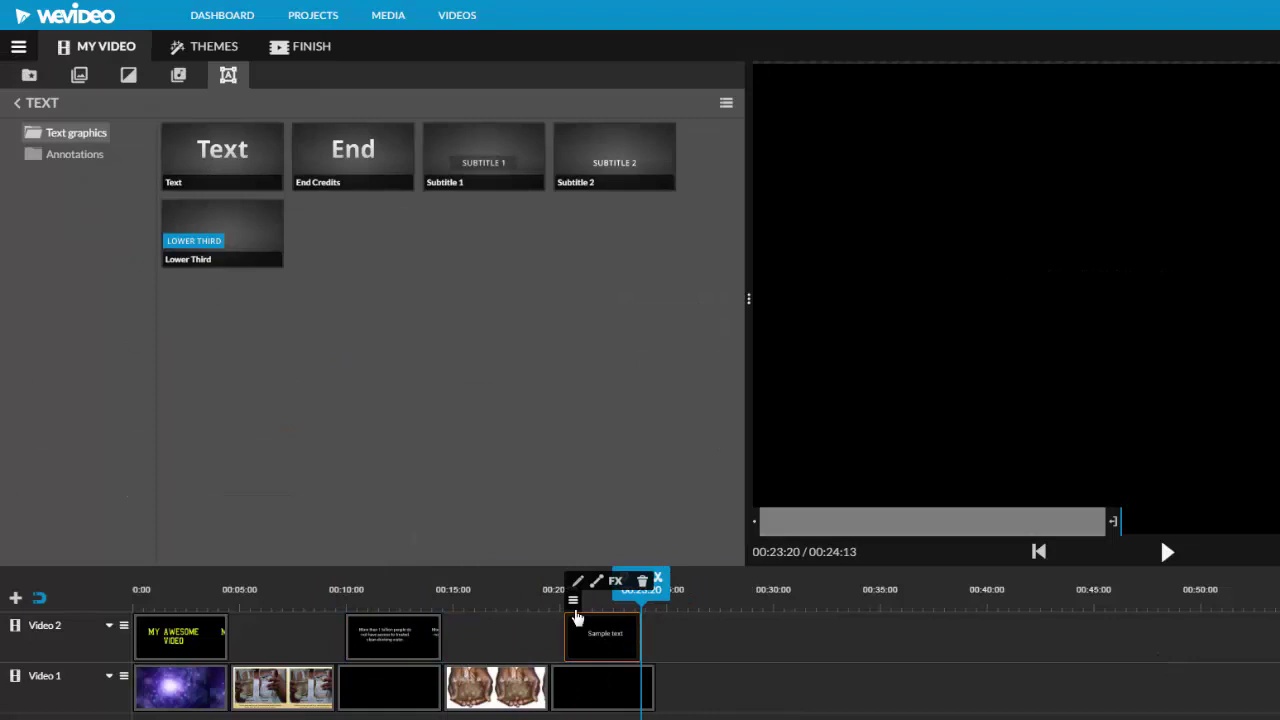
pyautogui.click(573, 605)
pyautogui.hotkey('ctrl', 'a')
pyautogui.write('Each year, nearly 2 million people die from water related diseases. 80% are children under the age of 5.')
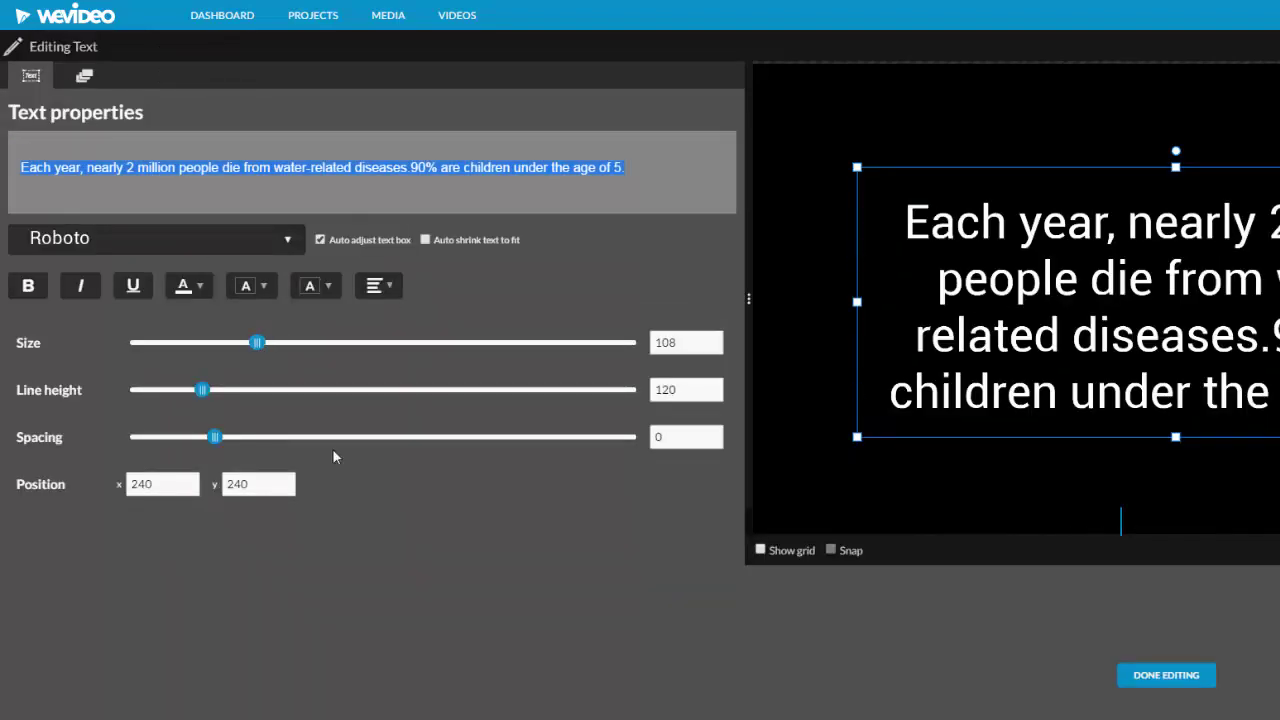
pyautogui.click(1140, 676)
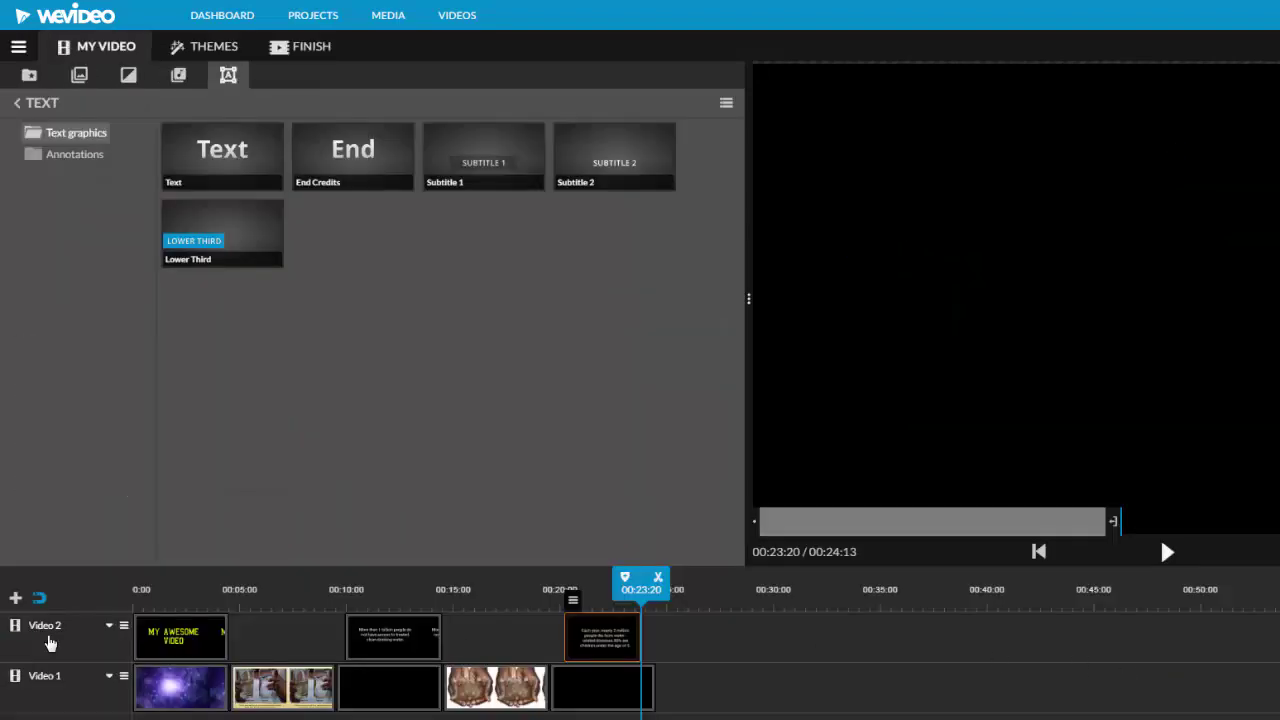
# Add a Subtitle 1 over the hands clip reading 'Untreated water is dangerous.'
pyautogui.click(490, 590)
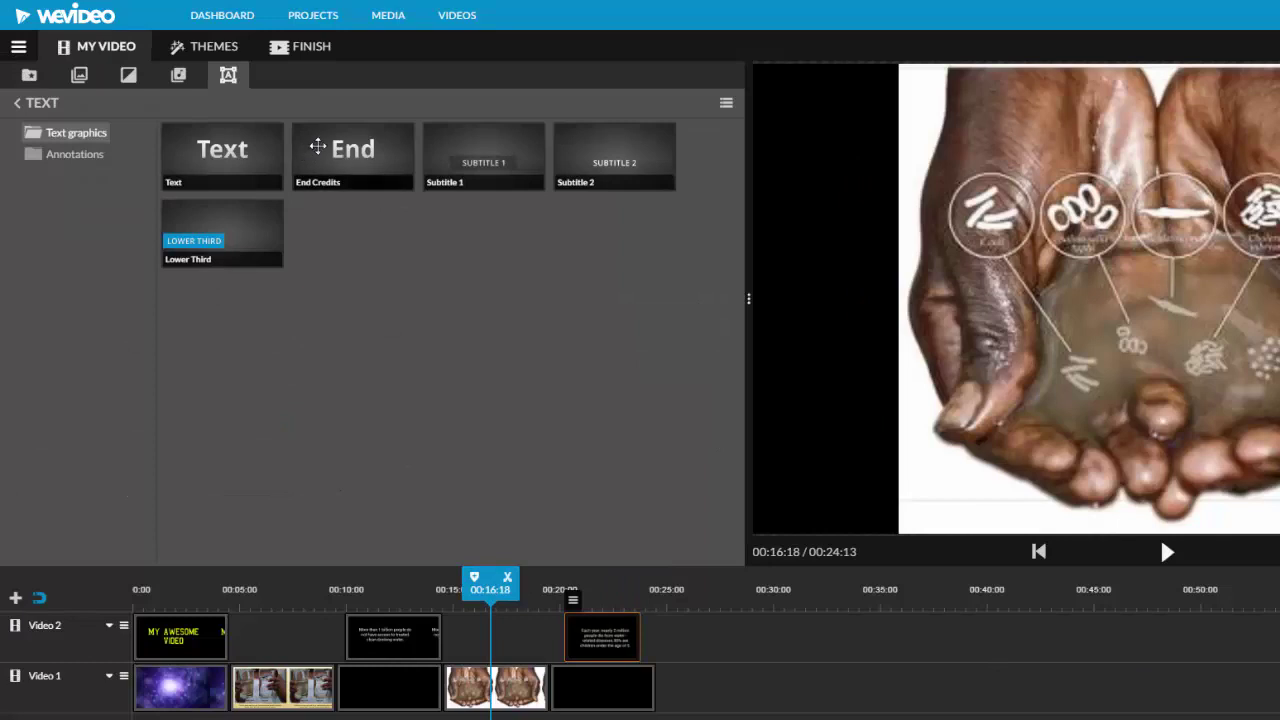
pyautogui.moveTo(443, 146); pyautogui.dragTo(491, 600)
pyautogui.click(466, 603)
pyautogui.hotkey('ctrl', 'a')
pyautogui.write('Untreated wa')
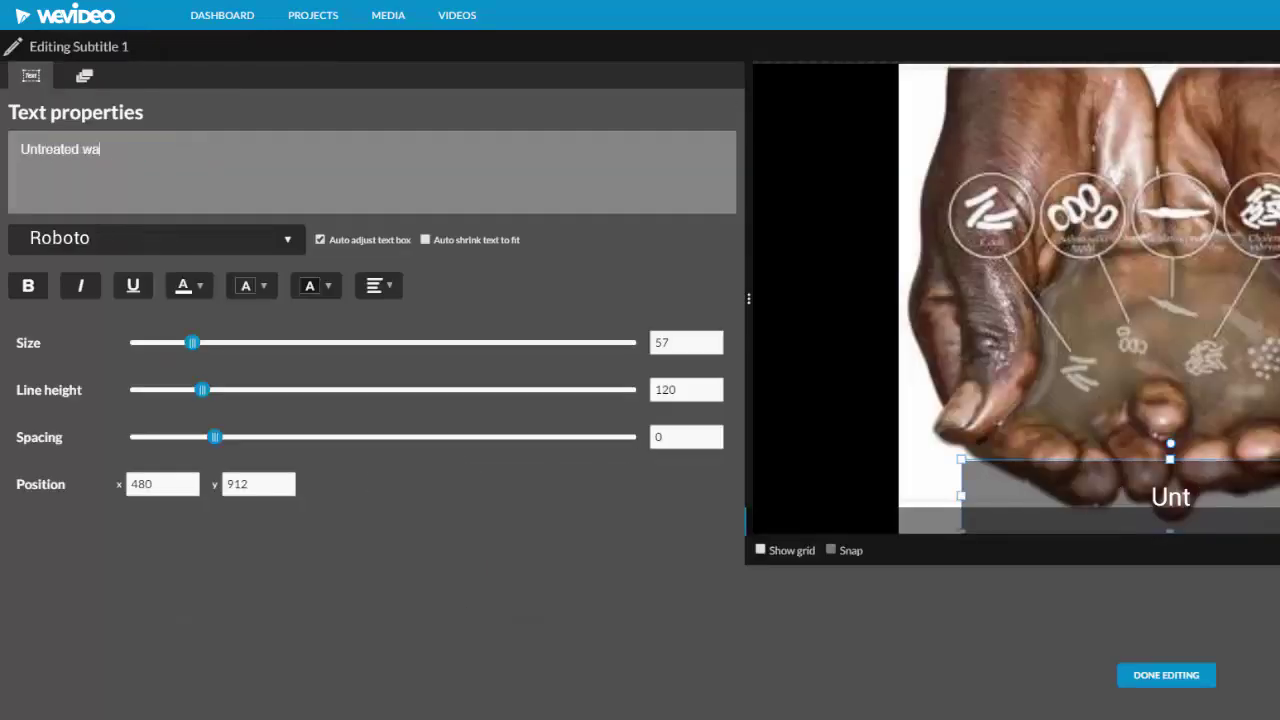
pyautogui.write('ter is dangerous.')
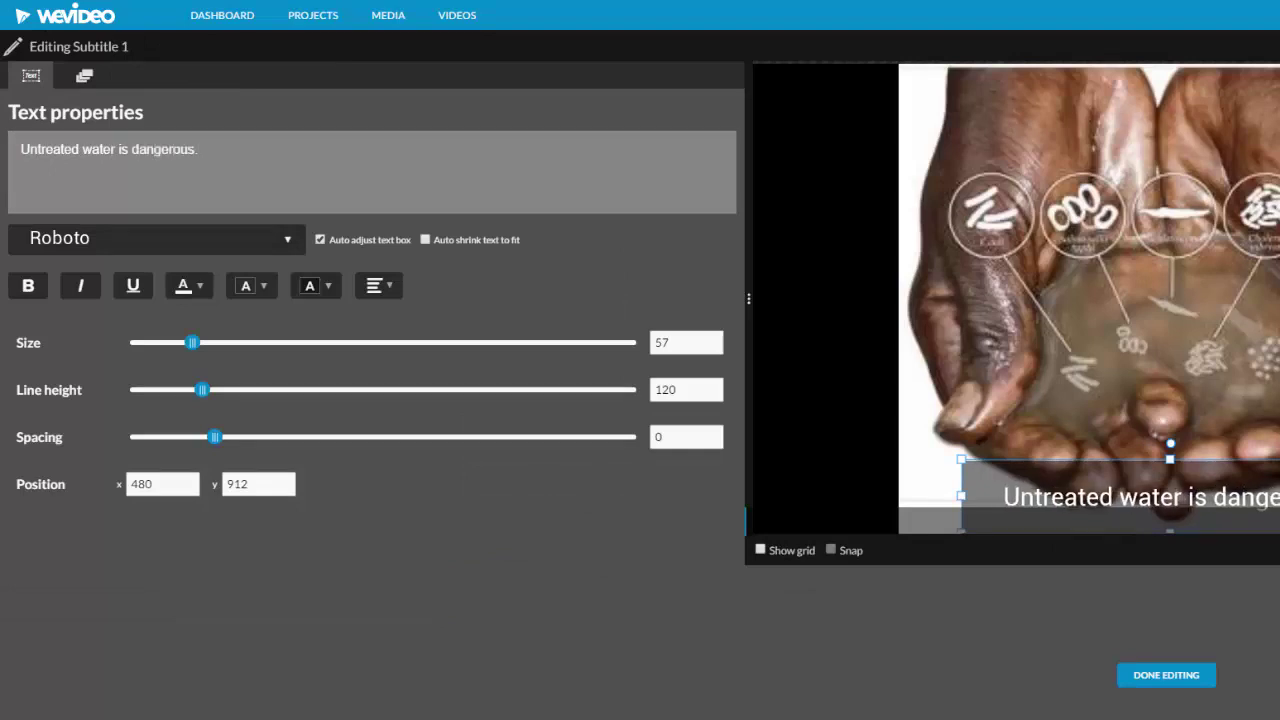
pyautogui.click(1166, 675)
# Play the 00:24:13 edit from near the start to review the new text, then pause
pyautogui.moveTo(452, 582); pyautogui.dragTo(169, 572)
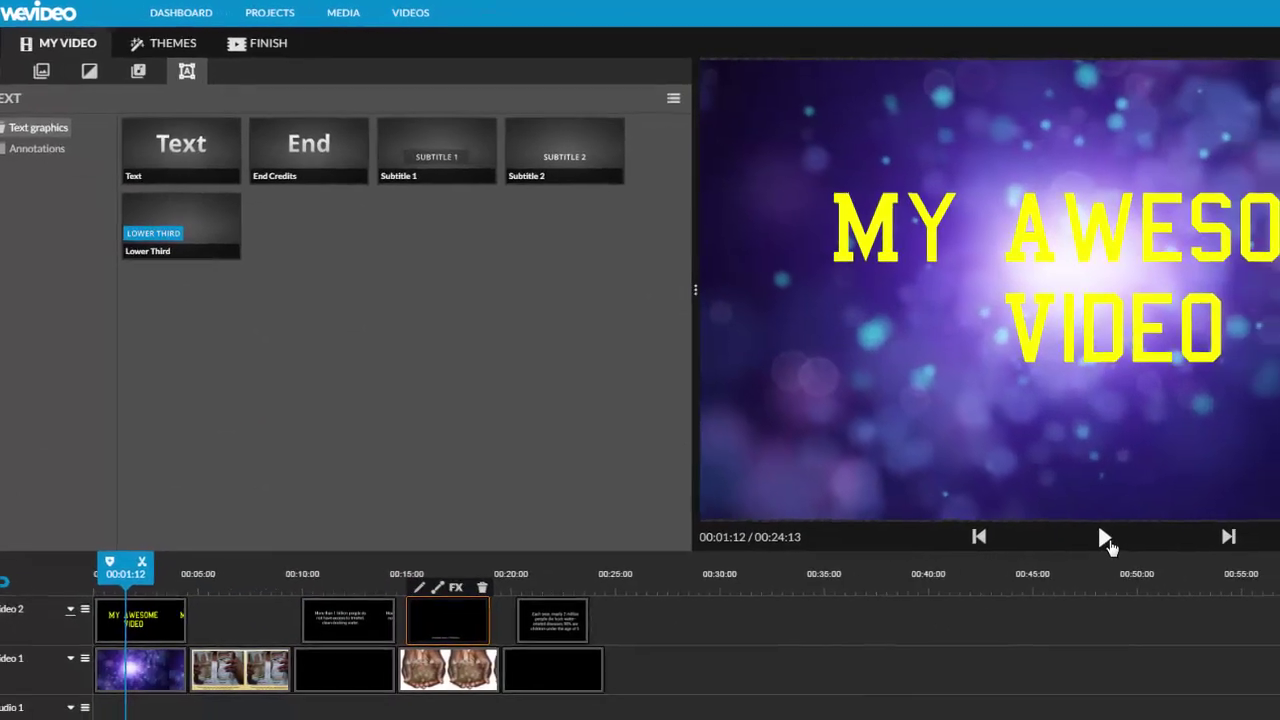
pyautogui.click(1167, 551)
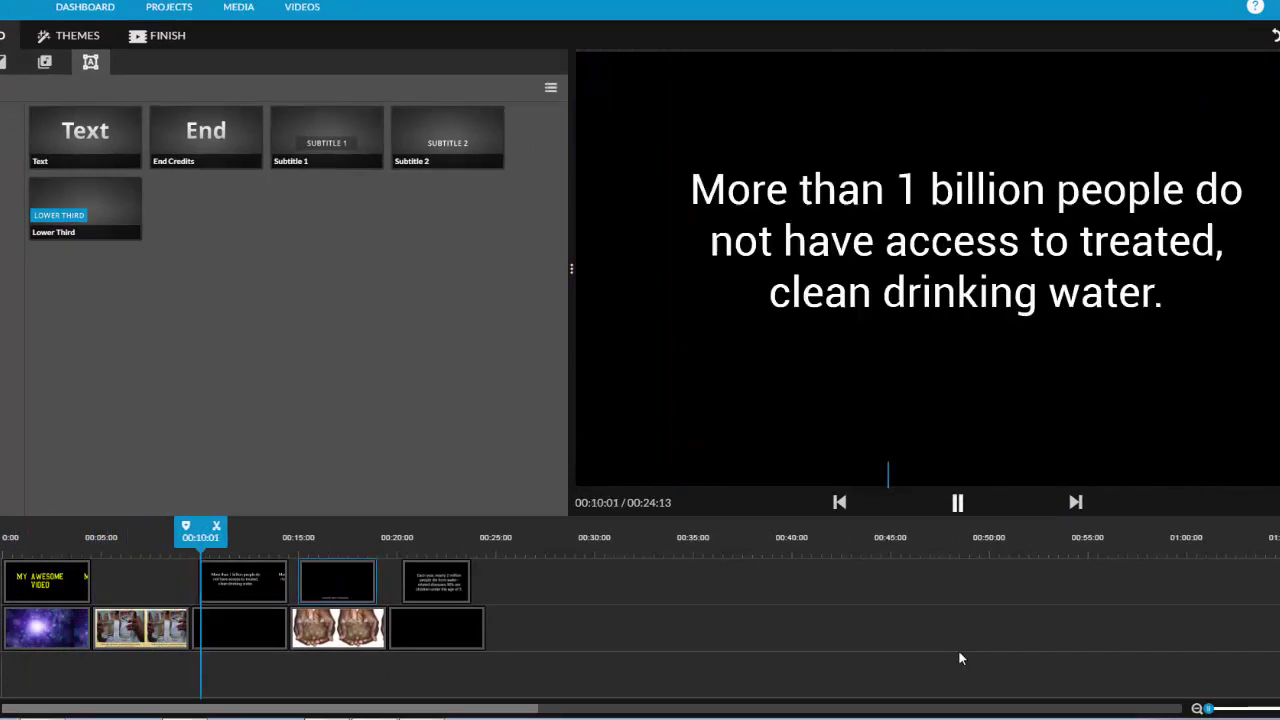
pyautogui.click(958, 503)
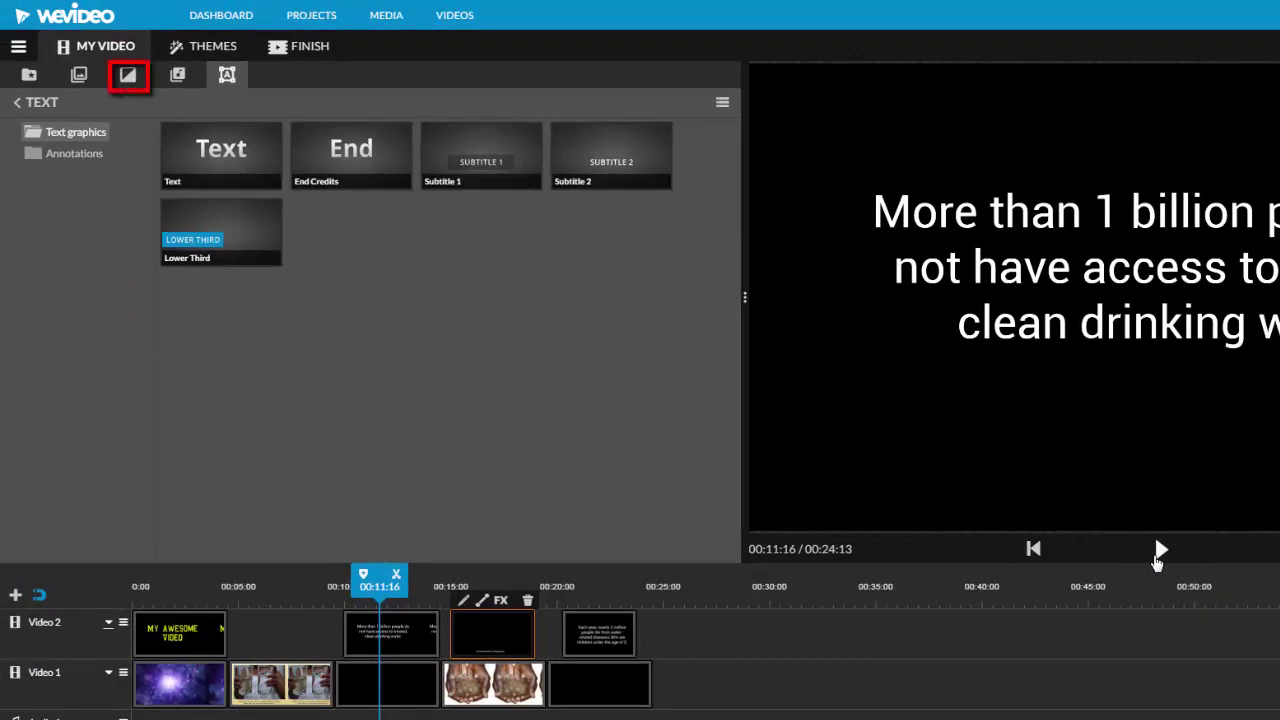
# Add two Cross dissolve transitions between clips on Video 1
pyautogui.click(127, 75)
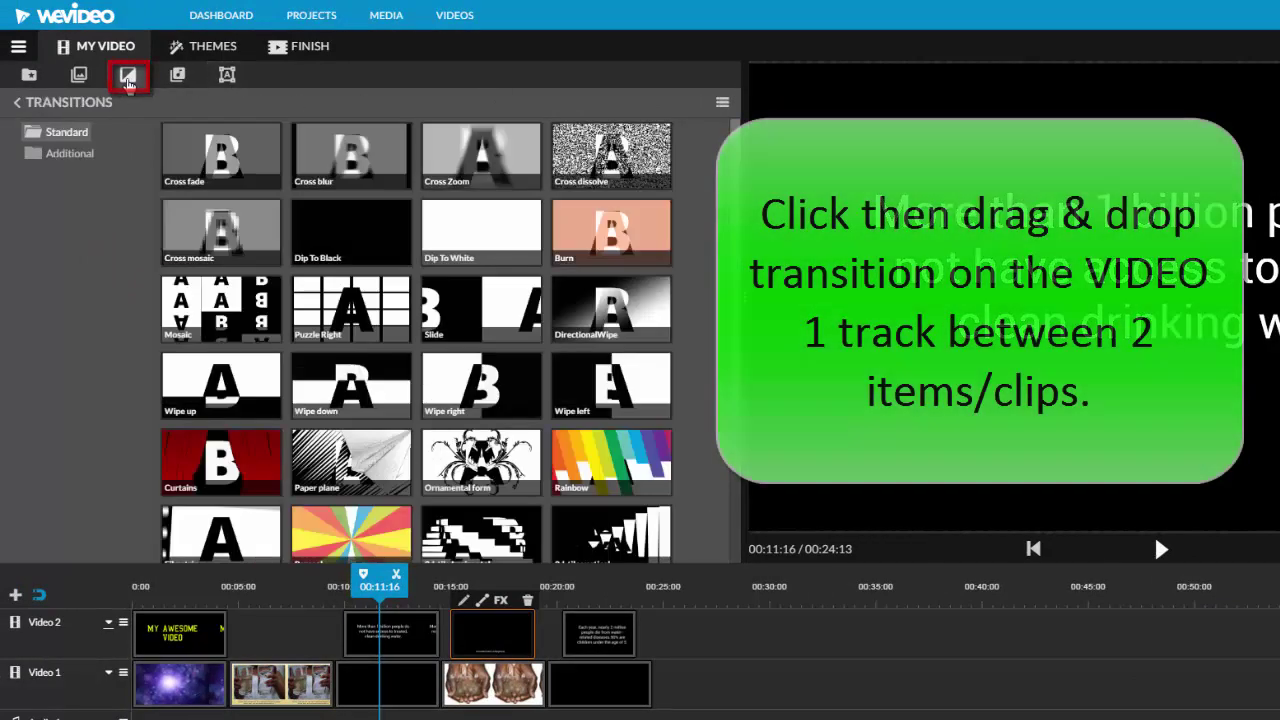
pyautogui.moveTo(611, 155); pyautogui.dragTo(268, 670)
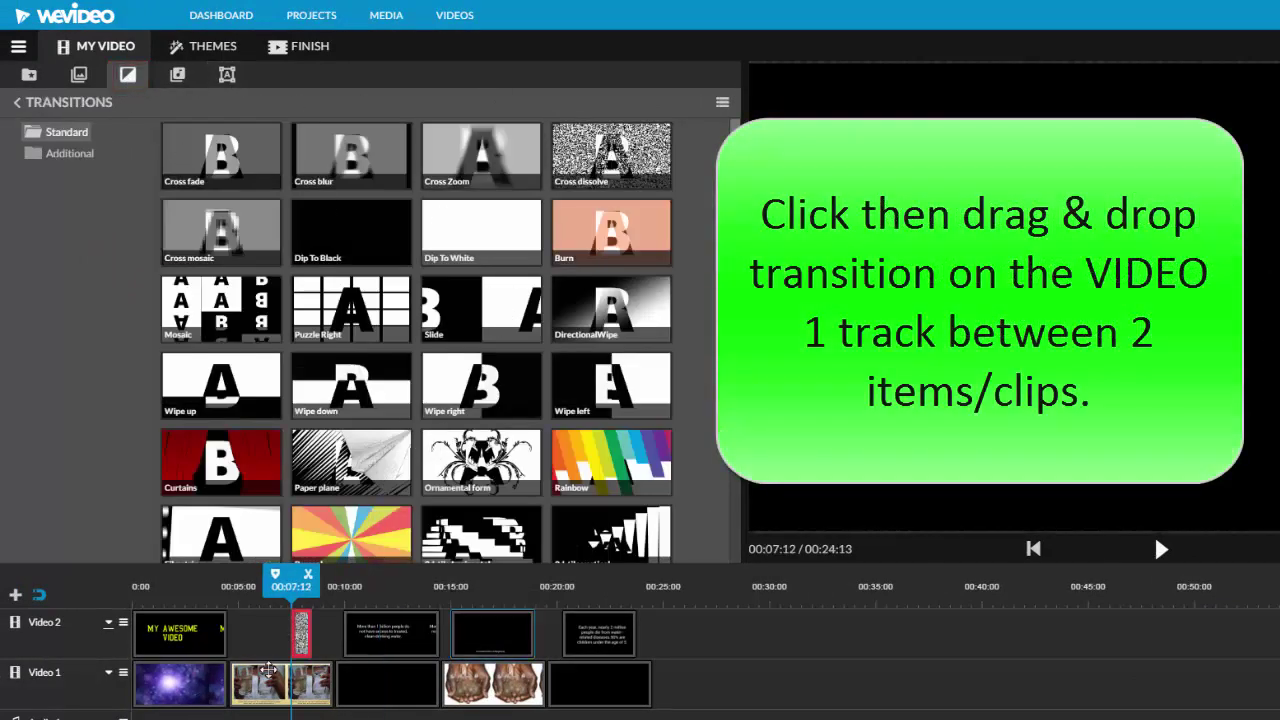
pyautogui.click(611, 155)
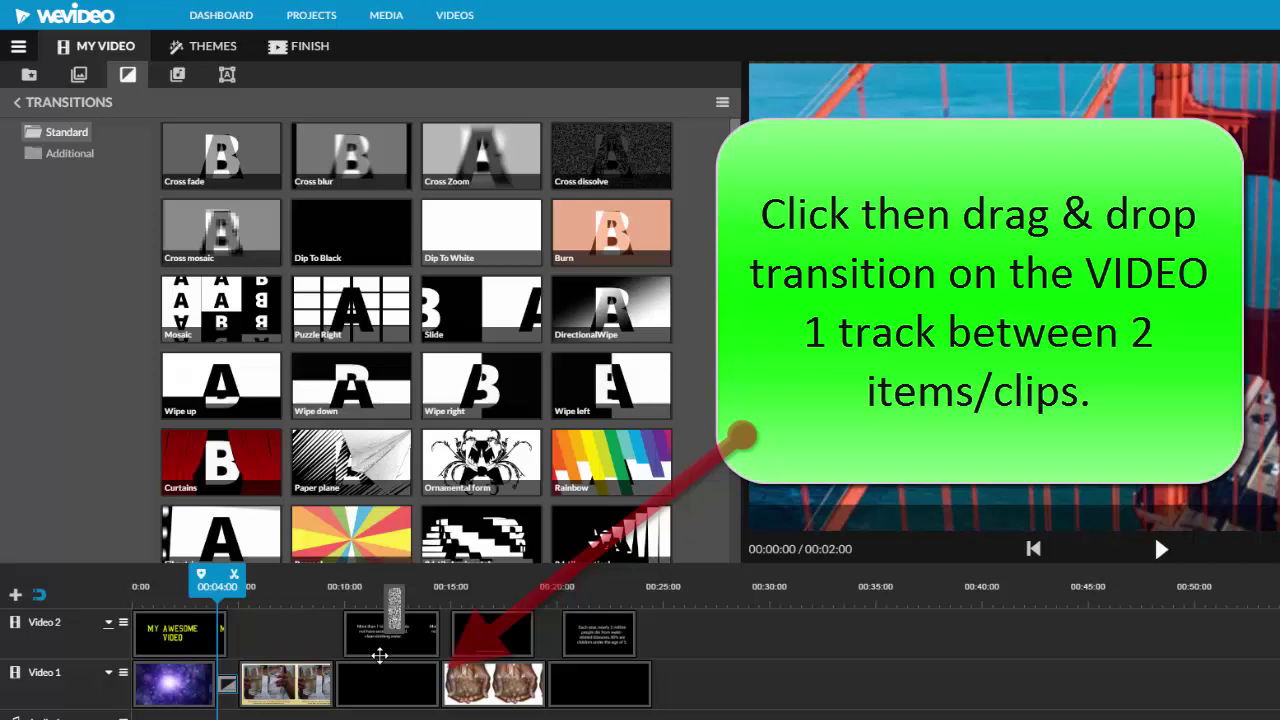
pyautogui.moveTo(611, 155); pyautogui.dragTo(485, 683)
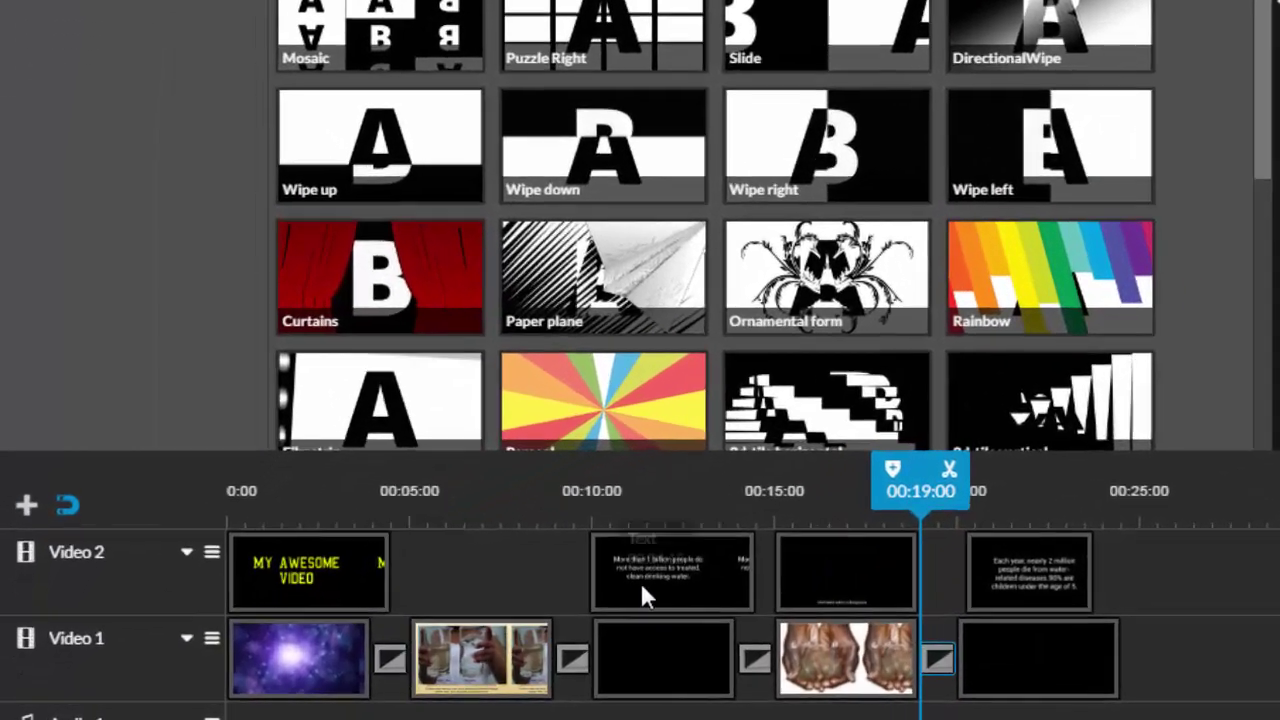
# Give the first text card on Video 2 a 1-second fade in and fade out
pyautogui.click(387, 639)
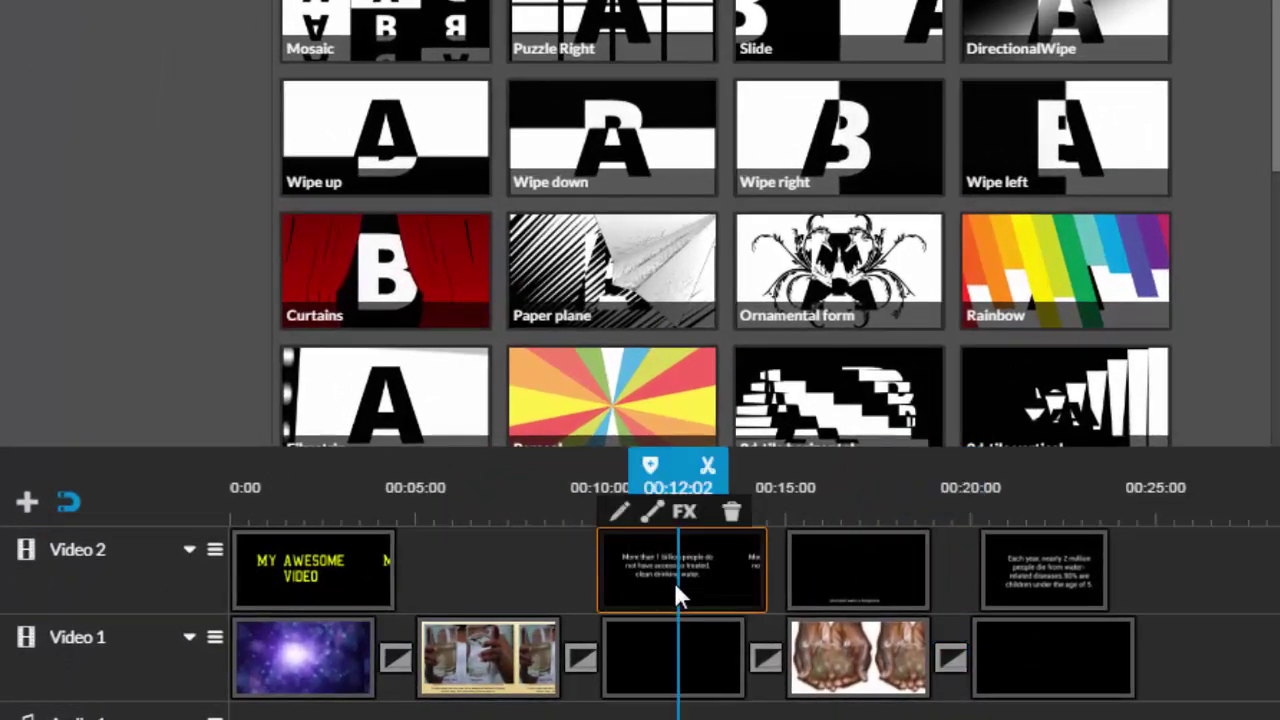
pyautogui.click(654, 514)
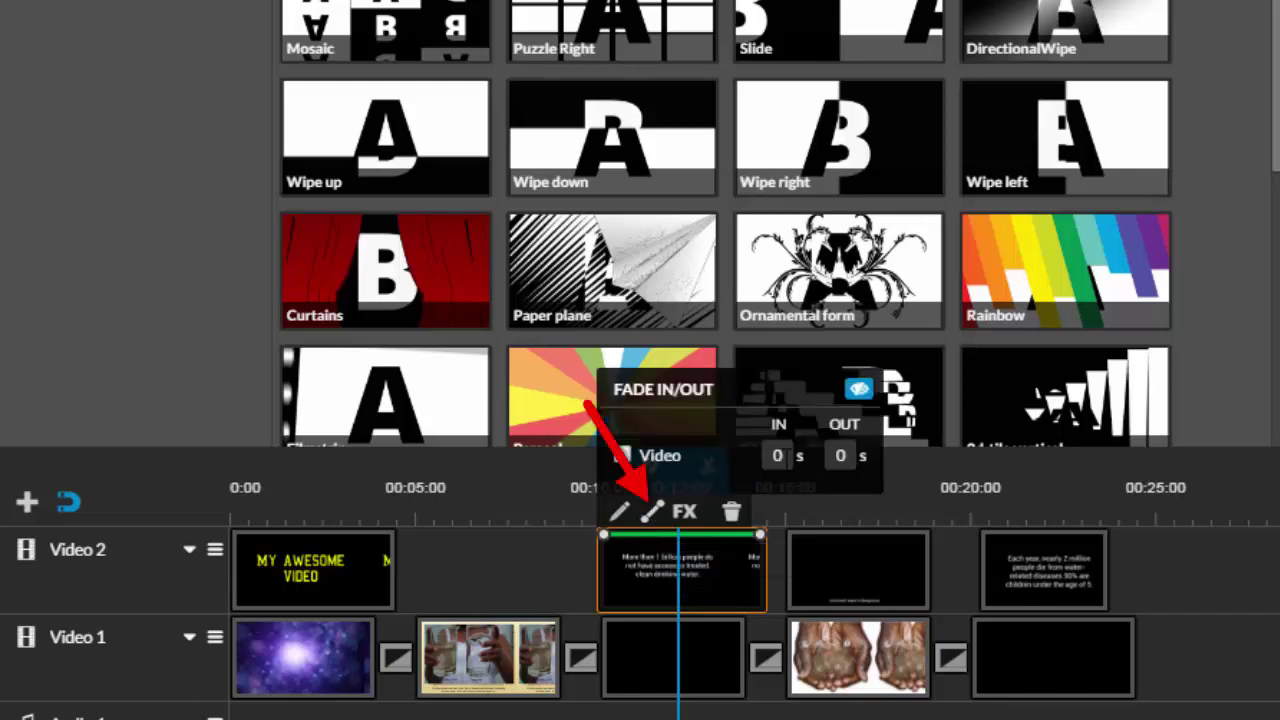
pyautogui.write('1')
pyautogui.click(840, 455)
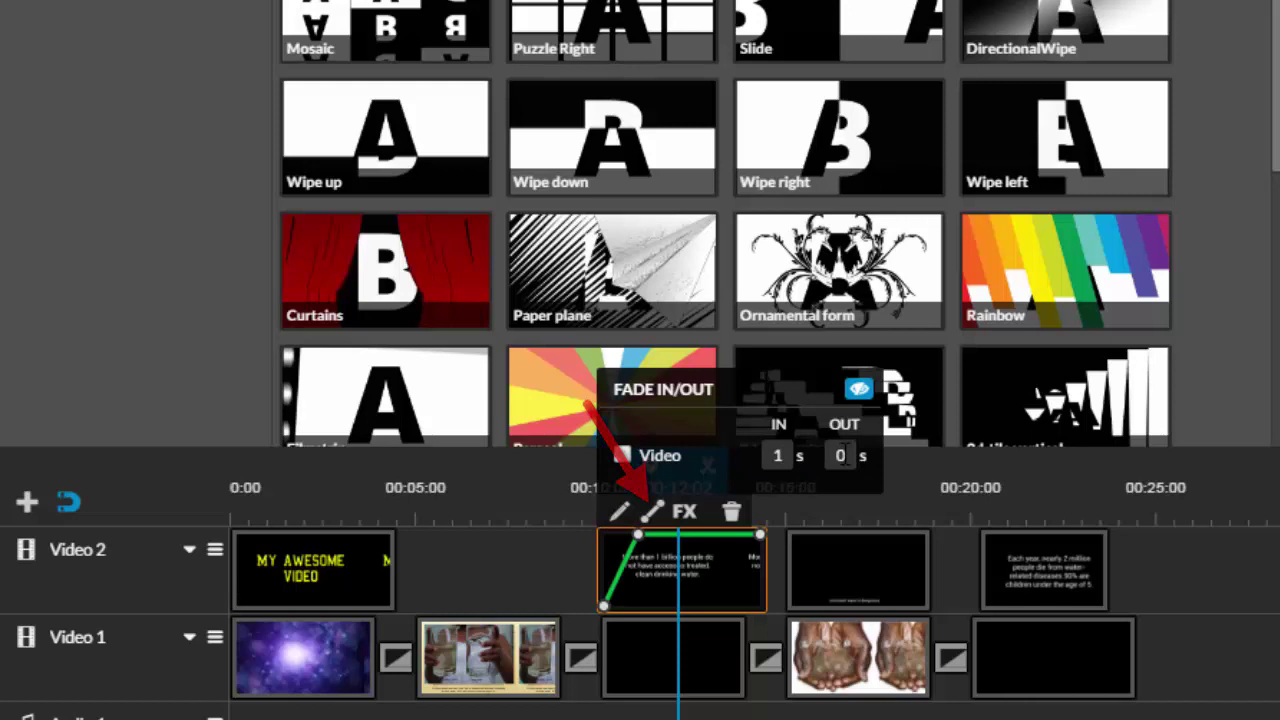
pyautogui.write('1')
# Give the last text card on Video 2 a 1-second fade in and fade out
pyautogui.click(1023, 563)
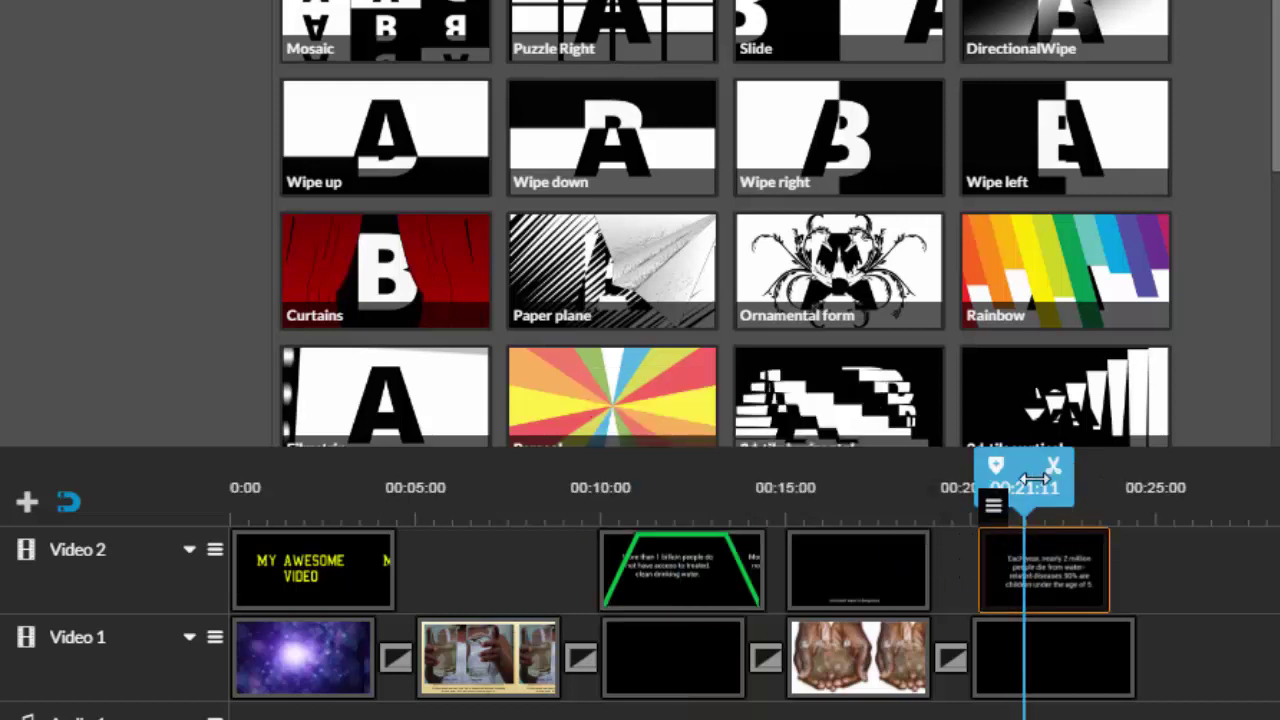
pyautogui.click(1026, 475)
pyautogui.write('1')
pyautogui.press('Tab')
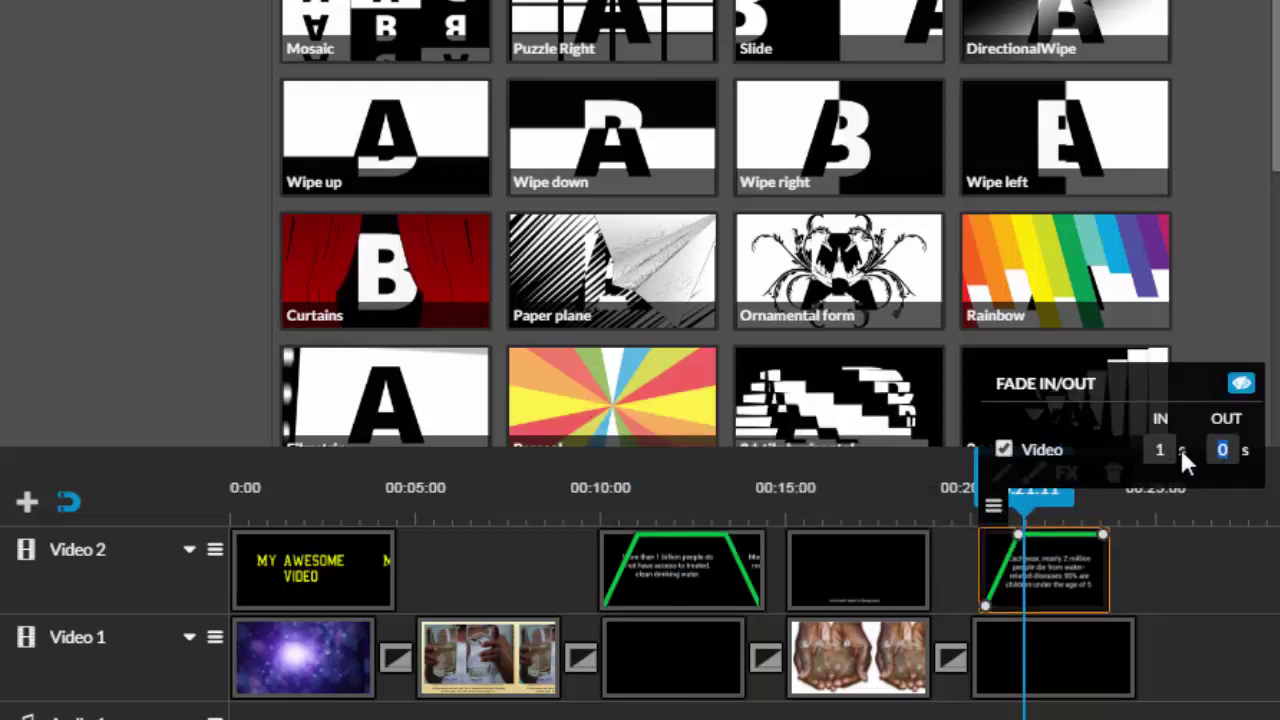
pyautogui.write('1')
pyautogui.click(823, 662)
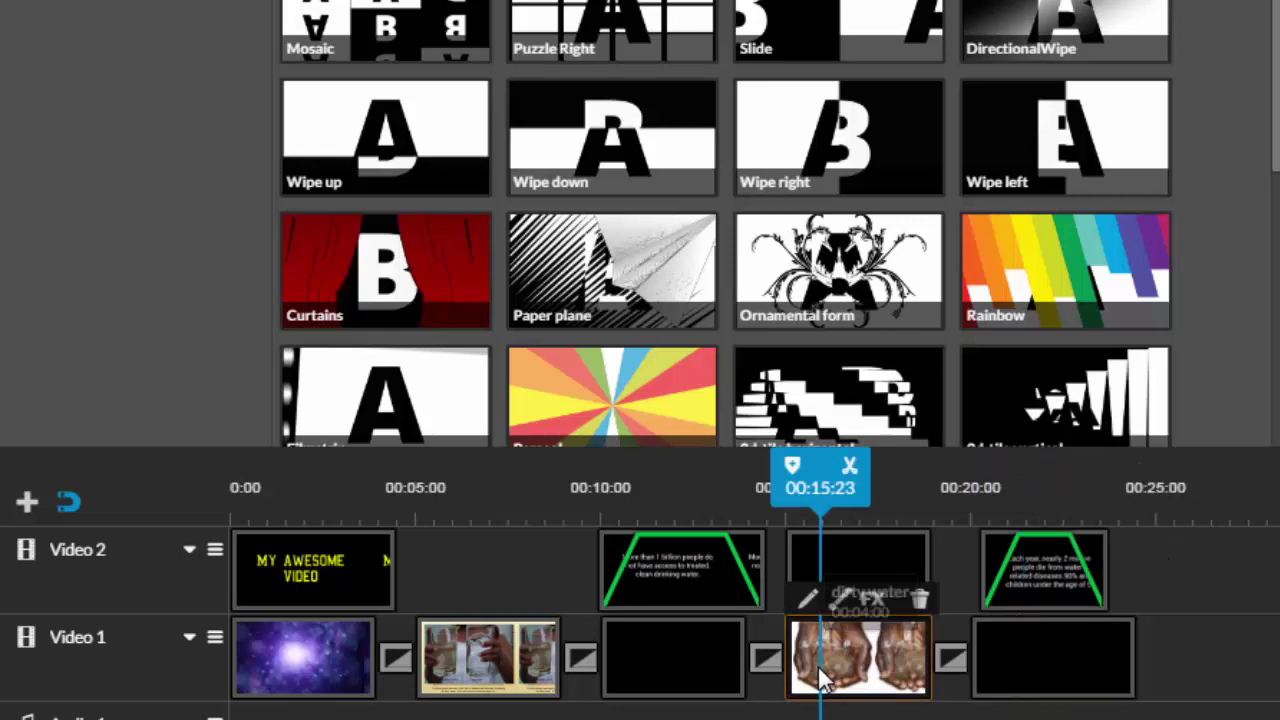
# Animate the dirty water clip from a 2.64× start scale to full frame with fade in/out
pyautogui.click(810, 602)
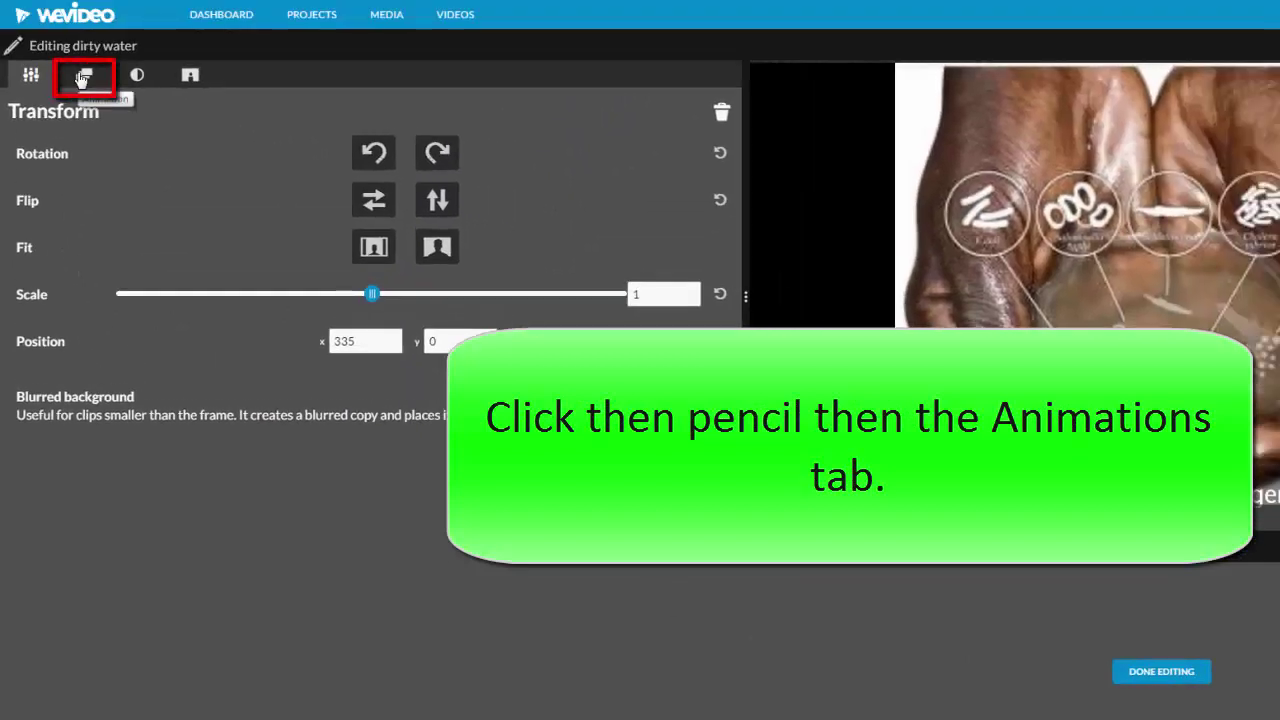
pyautogui.click(83, 79)
pyautogui.moveTo(370, 229); pyautogui.dragTo(477, 237)
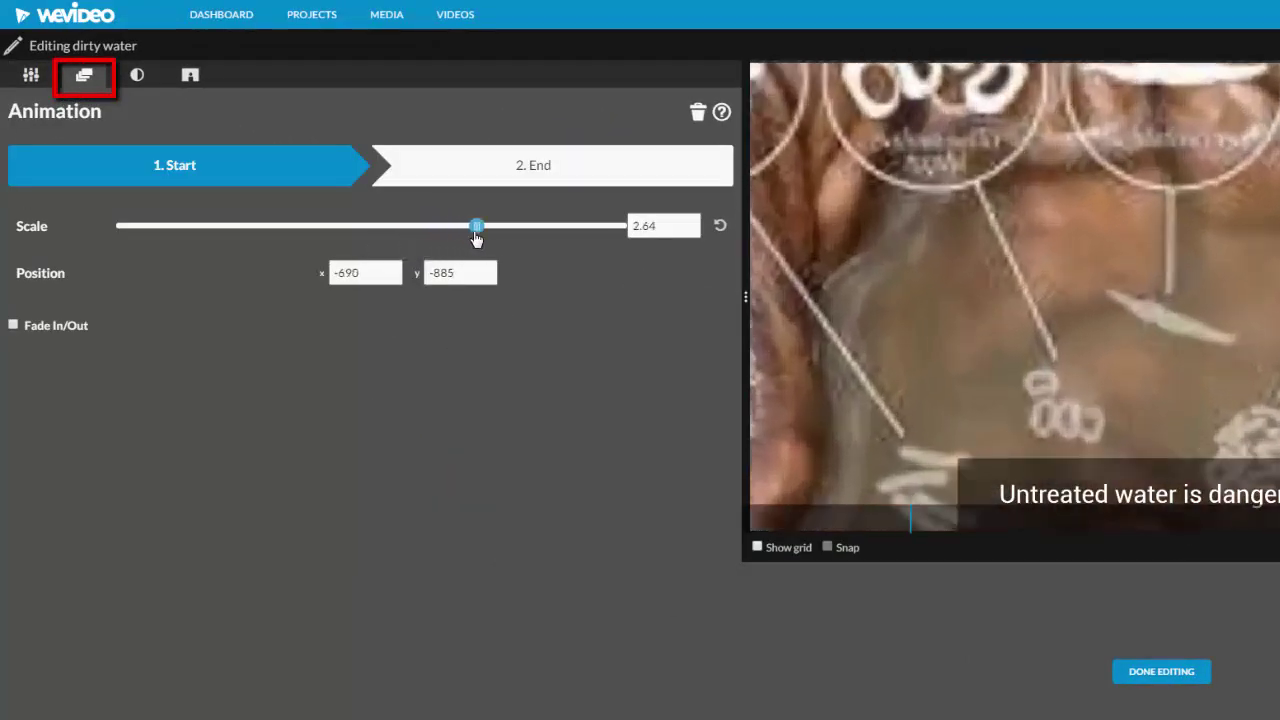
pyautogui.click(543, 168)
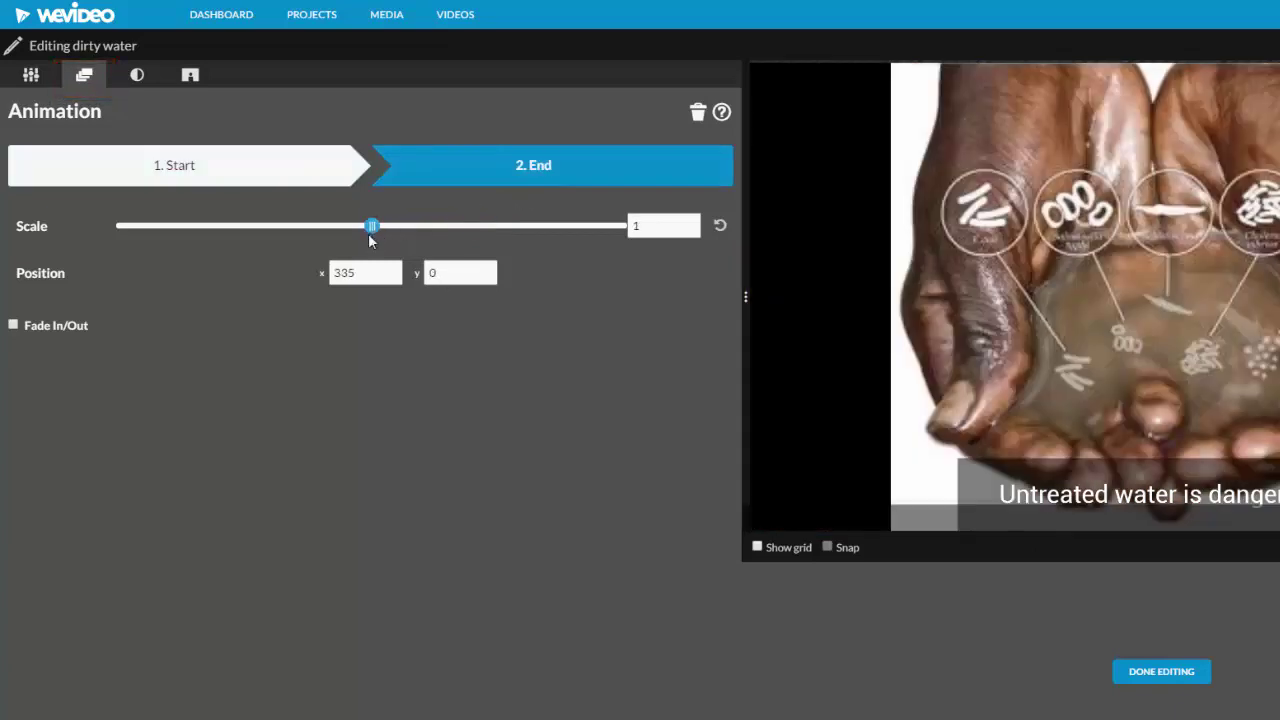
pyautogui.click(13, 325)
# Finish editing and play back the dirty water clip to preview its animation
pyautogui.click(1161, 671)
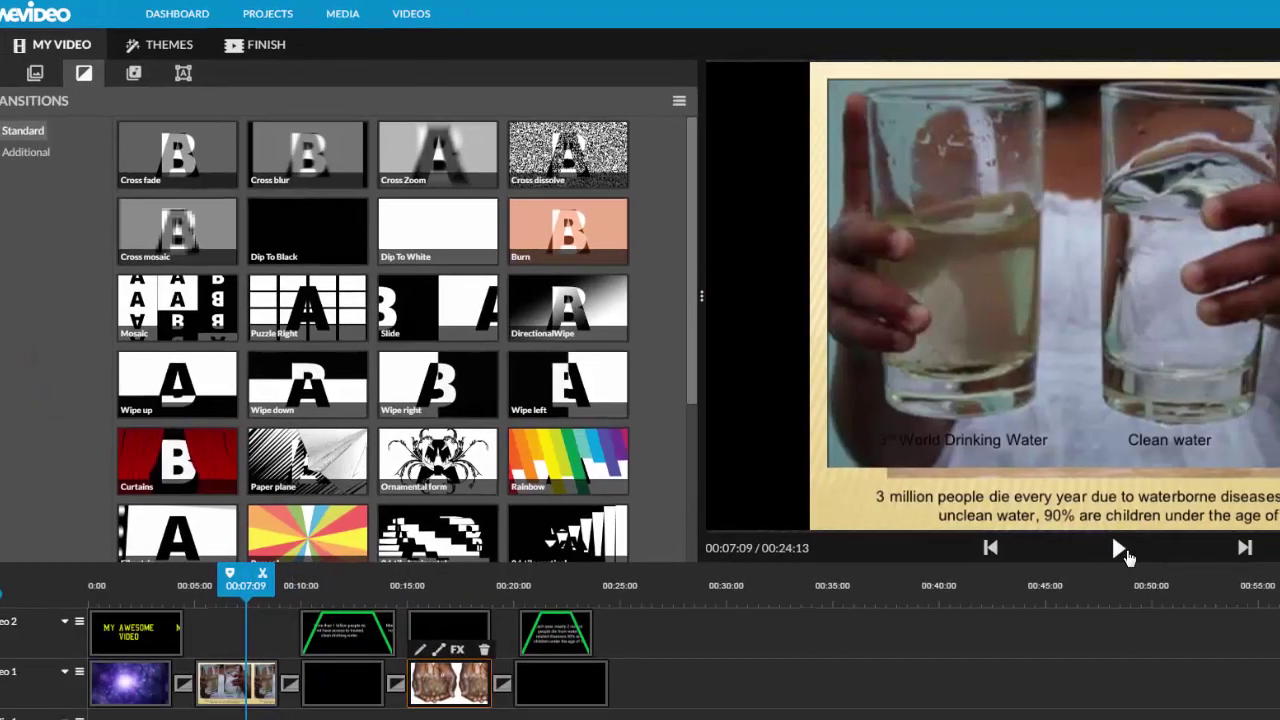
pyautogui.click(1162, 548)
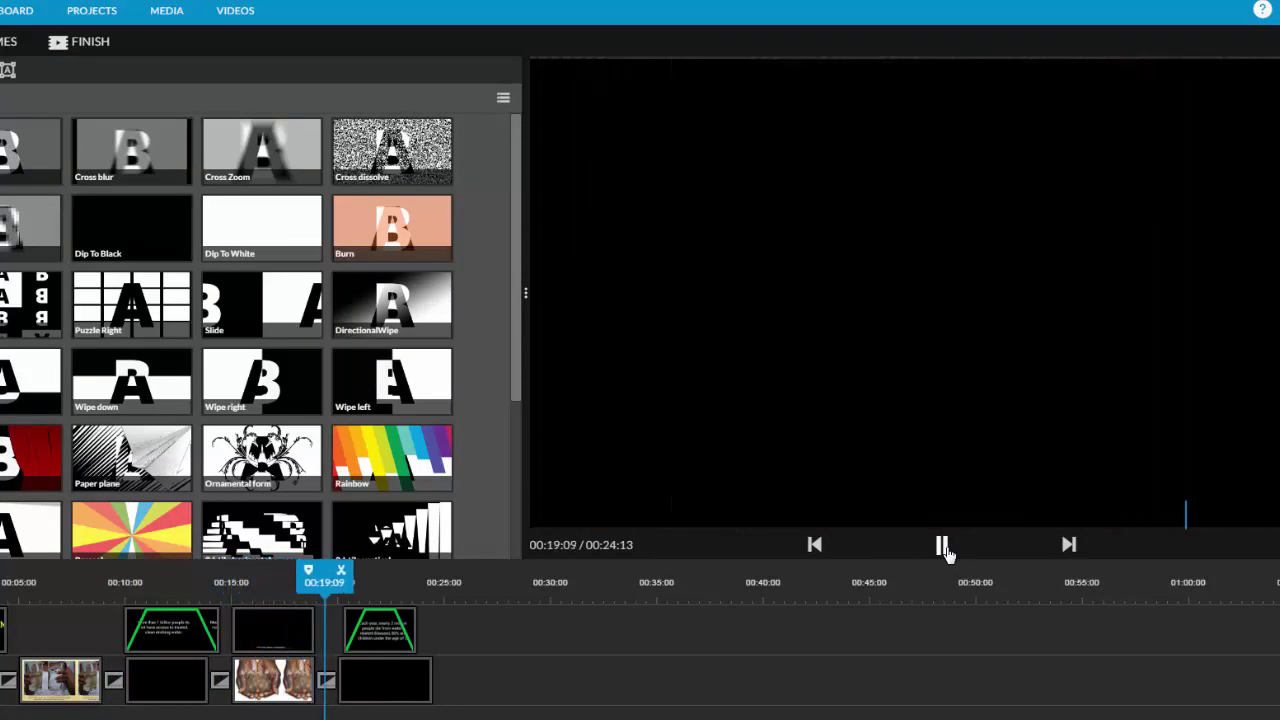
pyautogui.click(943, 546)
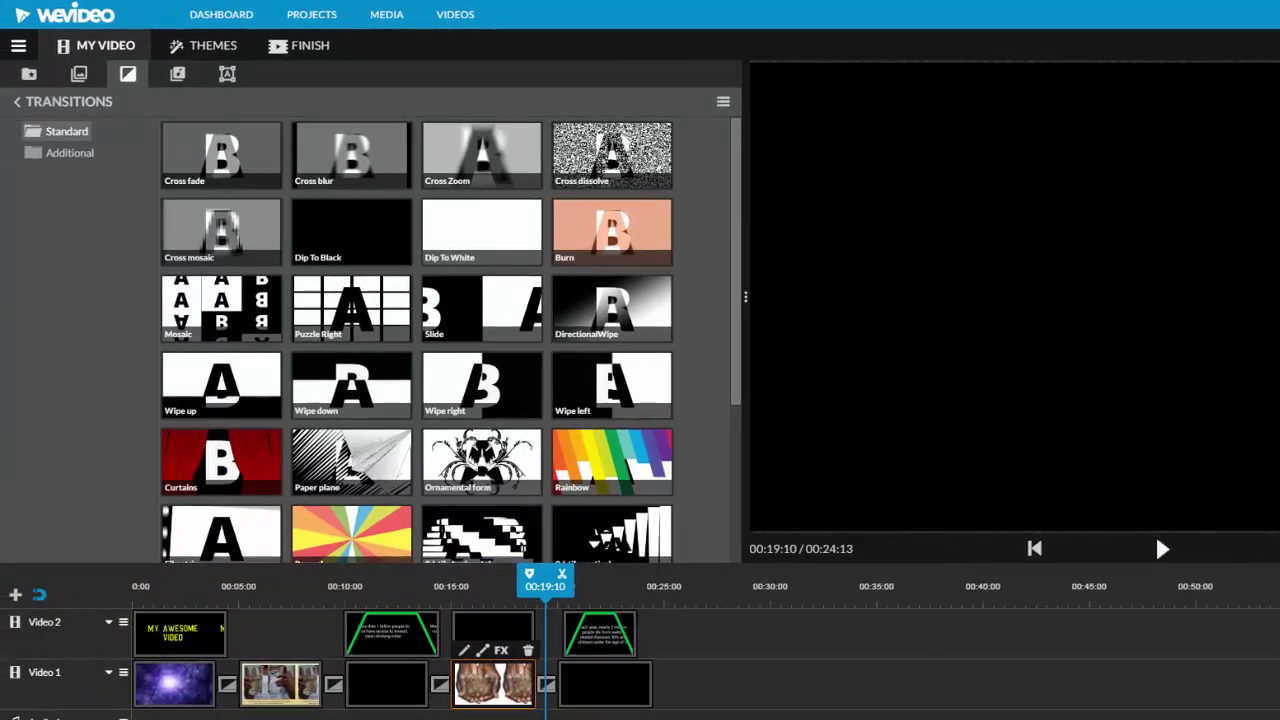
# Append the water clips footage to the end of Video 1 and split it at the first cut
pyautogui.click(29, 73)
pyautogui.moveTo(263, 243); pyautogui.dragTo(693, 680)
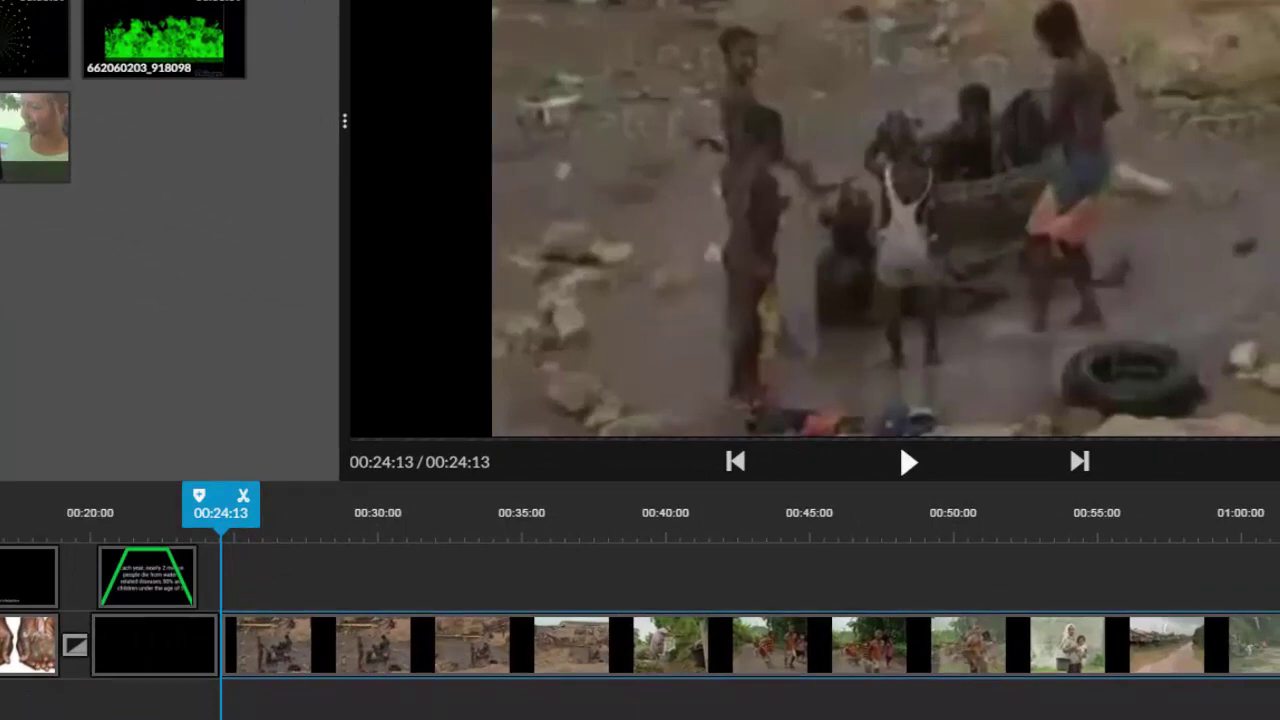
pyautogui.moveTo(220, 512); pyautogui.dragTo(497, 552)
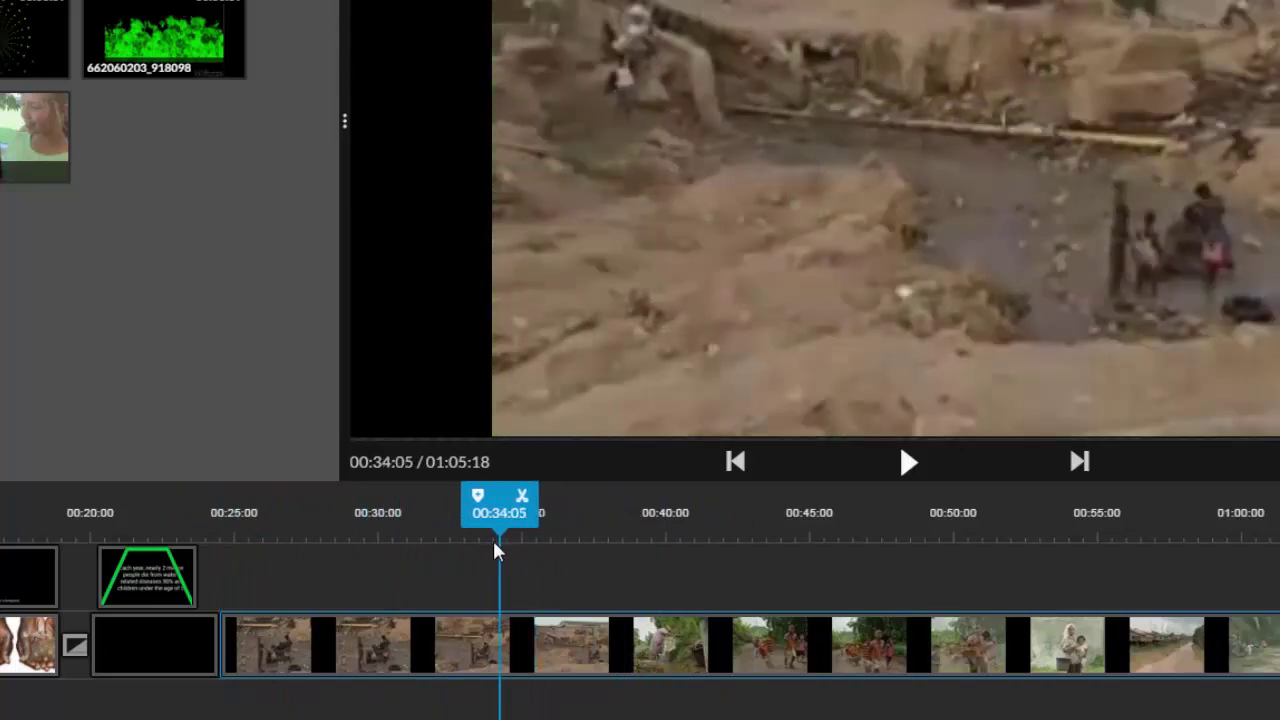
pyautogui.click(521, 495)
# Split the footage again, delete the middle piece, and select the clips around the gap
pyautogui.moveTo(535, 510); pyautogui.dragTo(1083, 545)
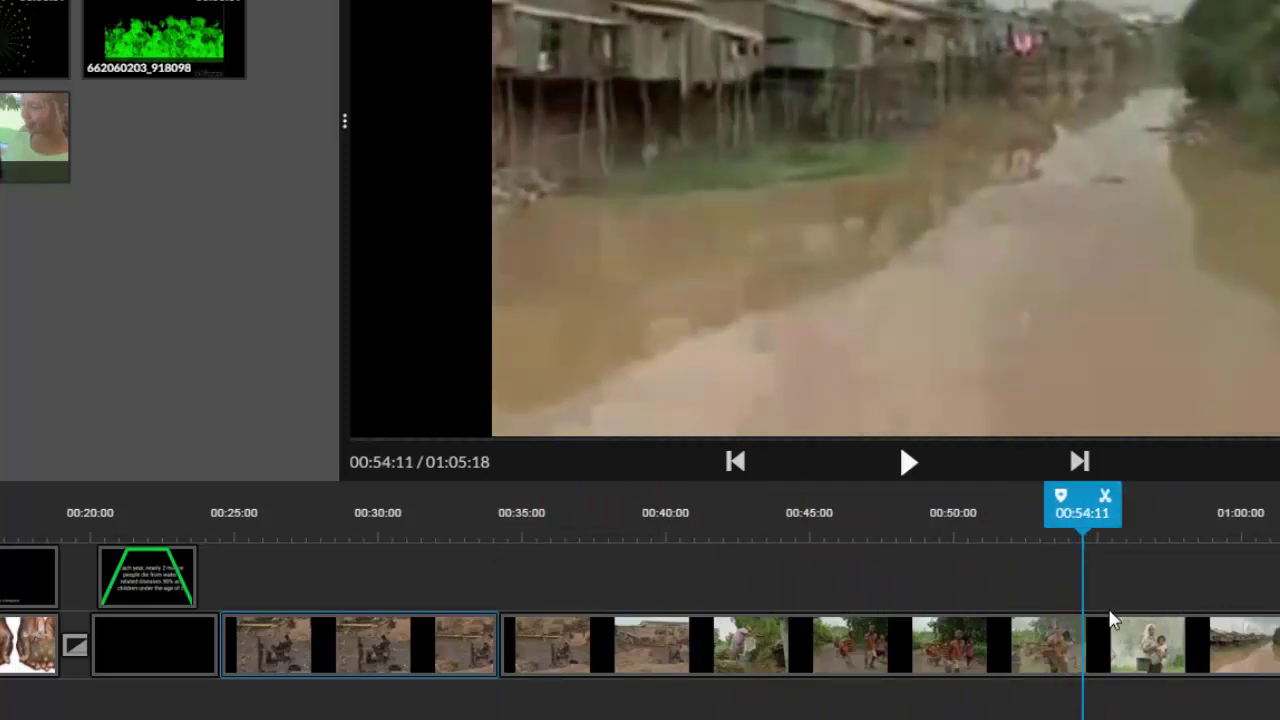
pyautogui.click(1103, 500)
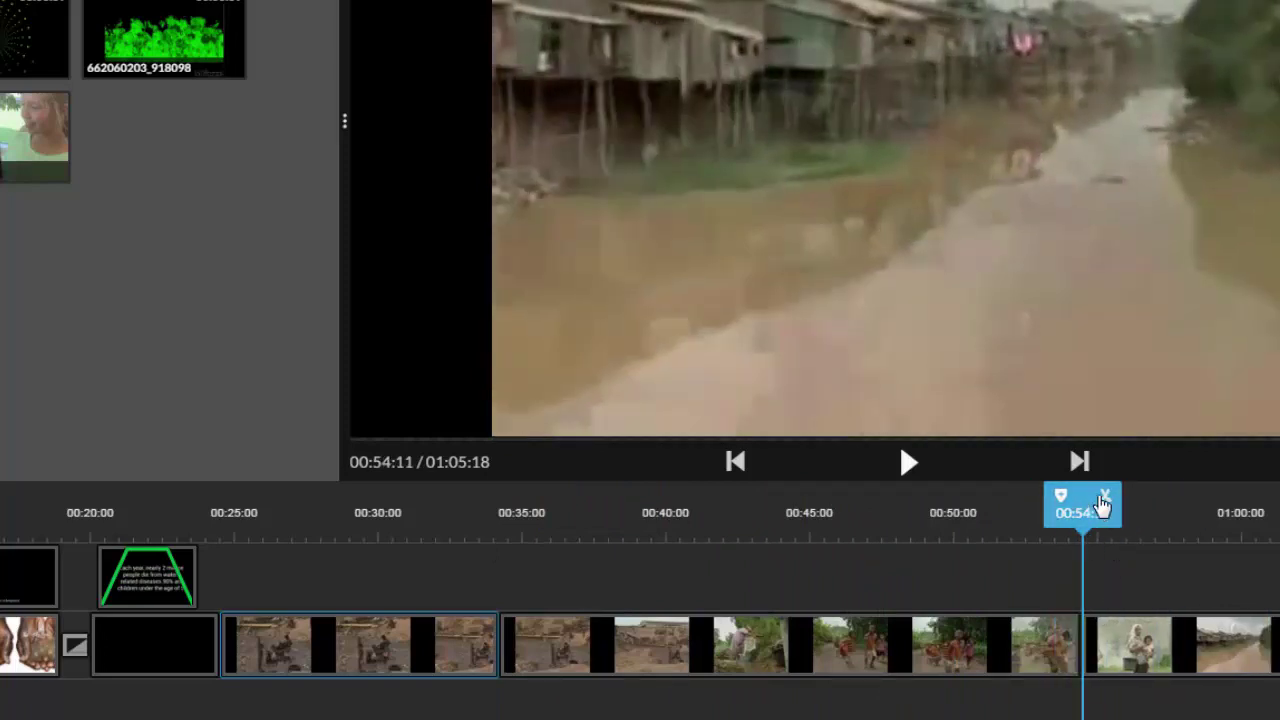
pyautogui.click(927, 632)
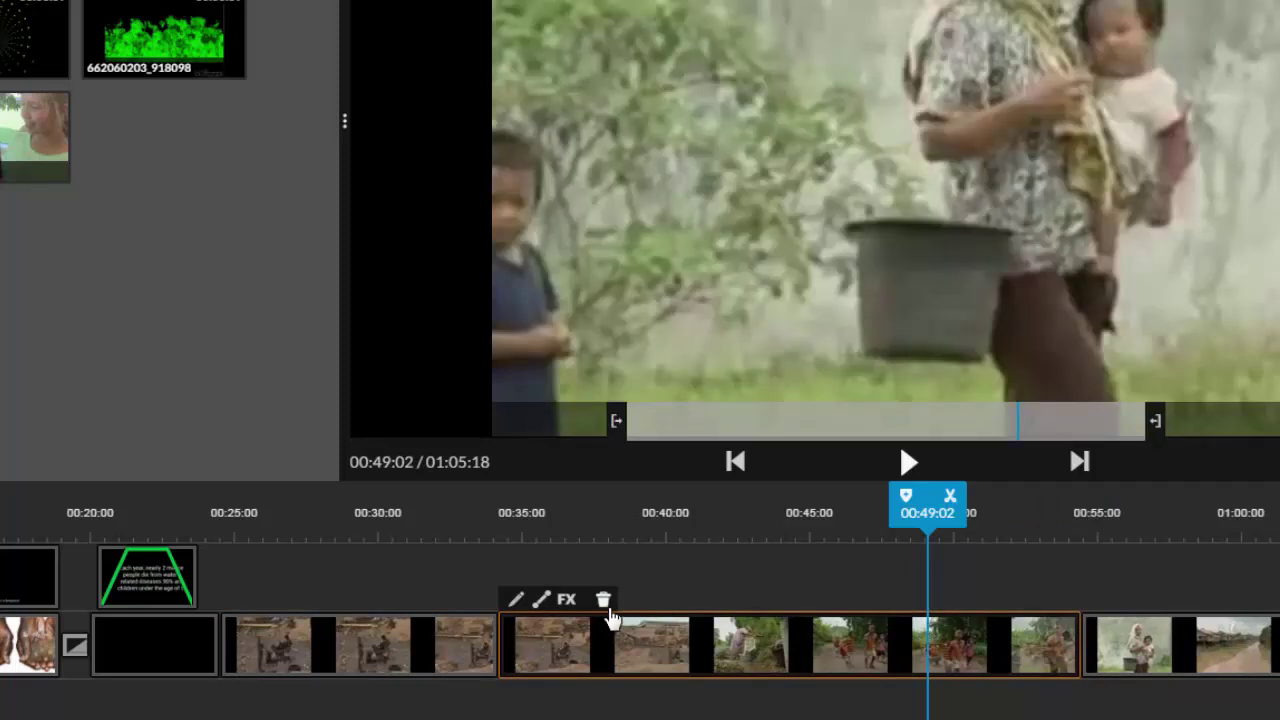
pyautogui.click(604, 600)
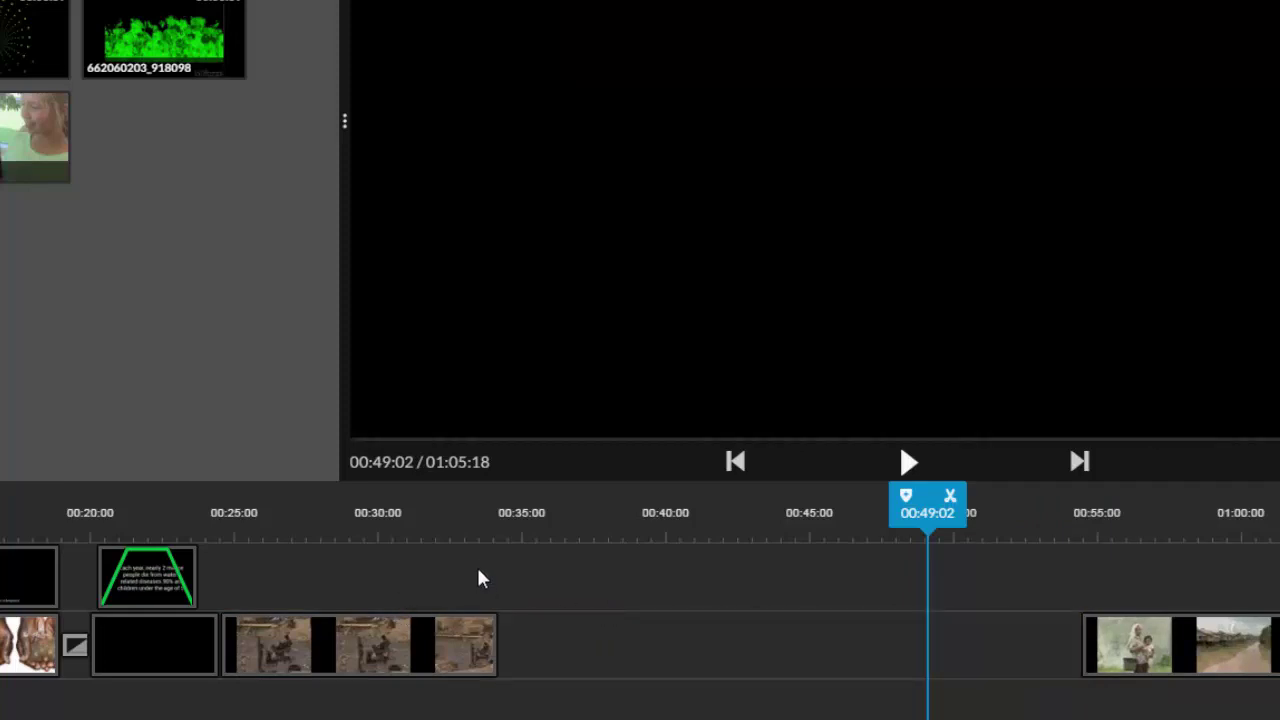
pyautogui.moveTo(480, 570); pyautogui.dragTo(1158, 684)
# Close the gap between the selected water footage pieces with Close Gaps
pyautogui.rightClick(1140, 663)
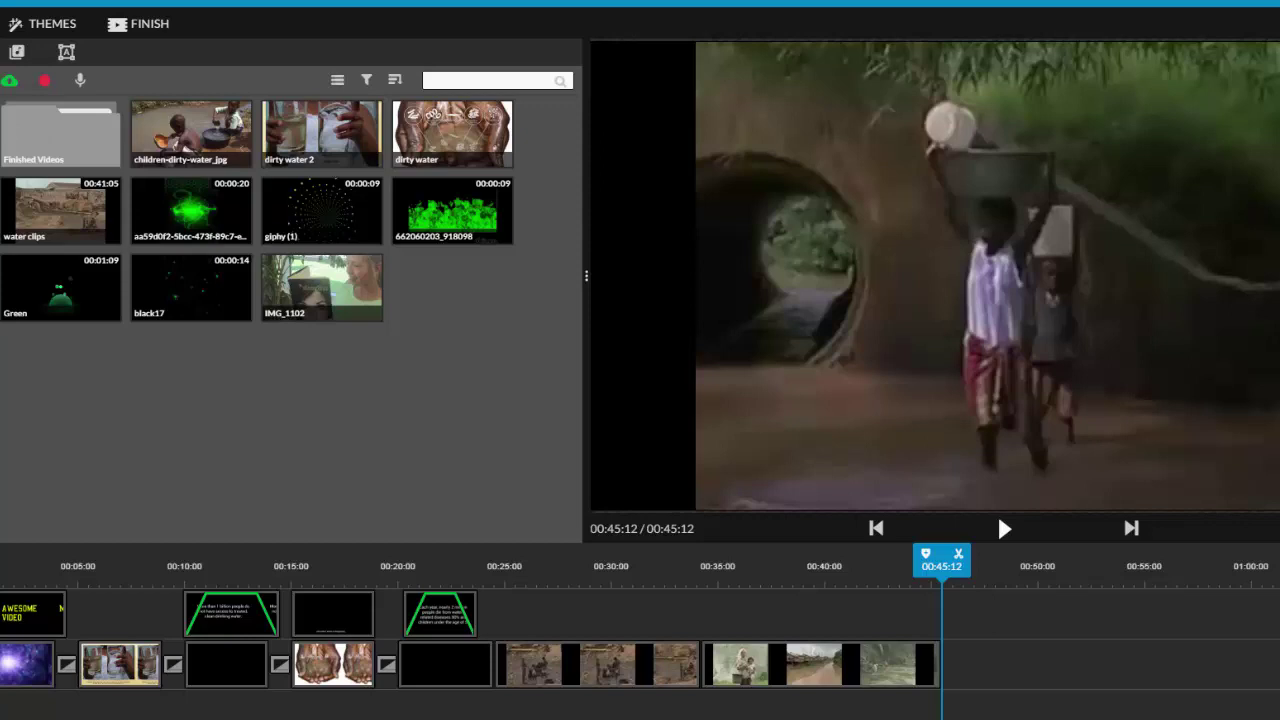
# Insert a Black colour clip into Video 1 at 00:32:10, pushing later clips right
pyautogui.moveTo(16, 128); pyautogui.dragTo(683, 676)
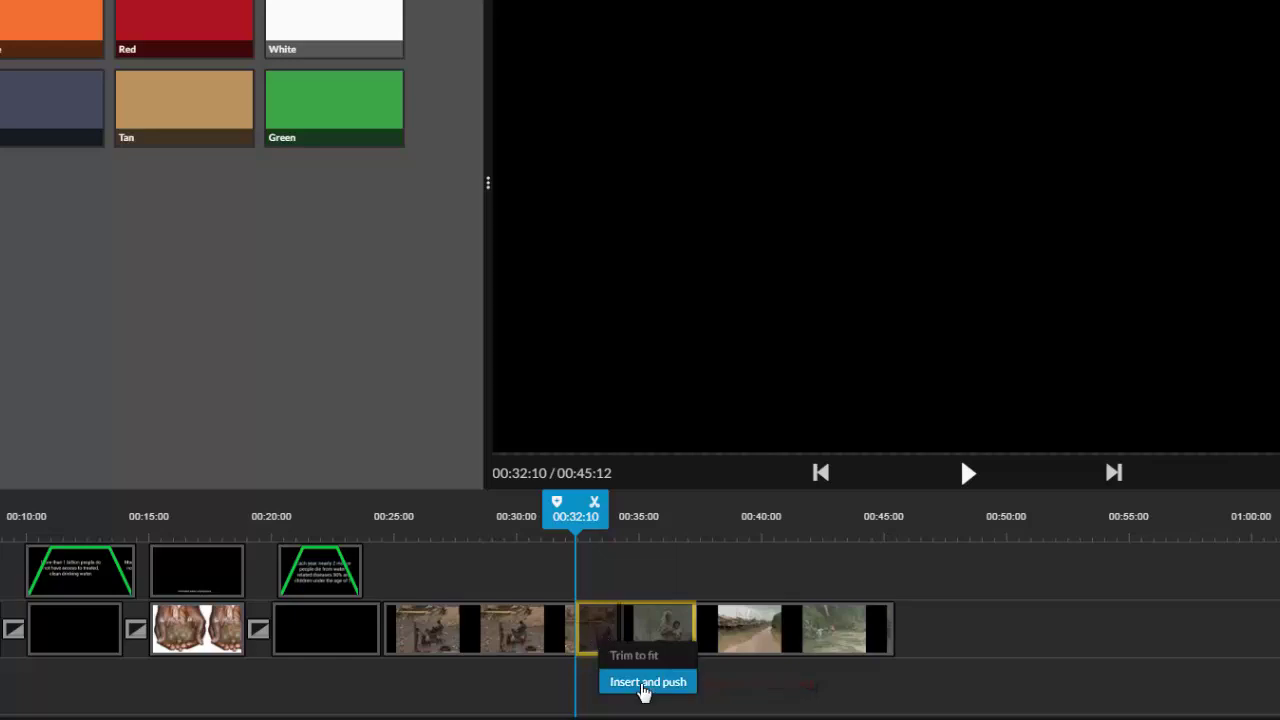
pyautogui.click(646, 683)
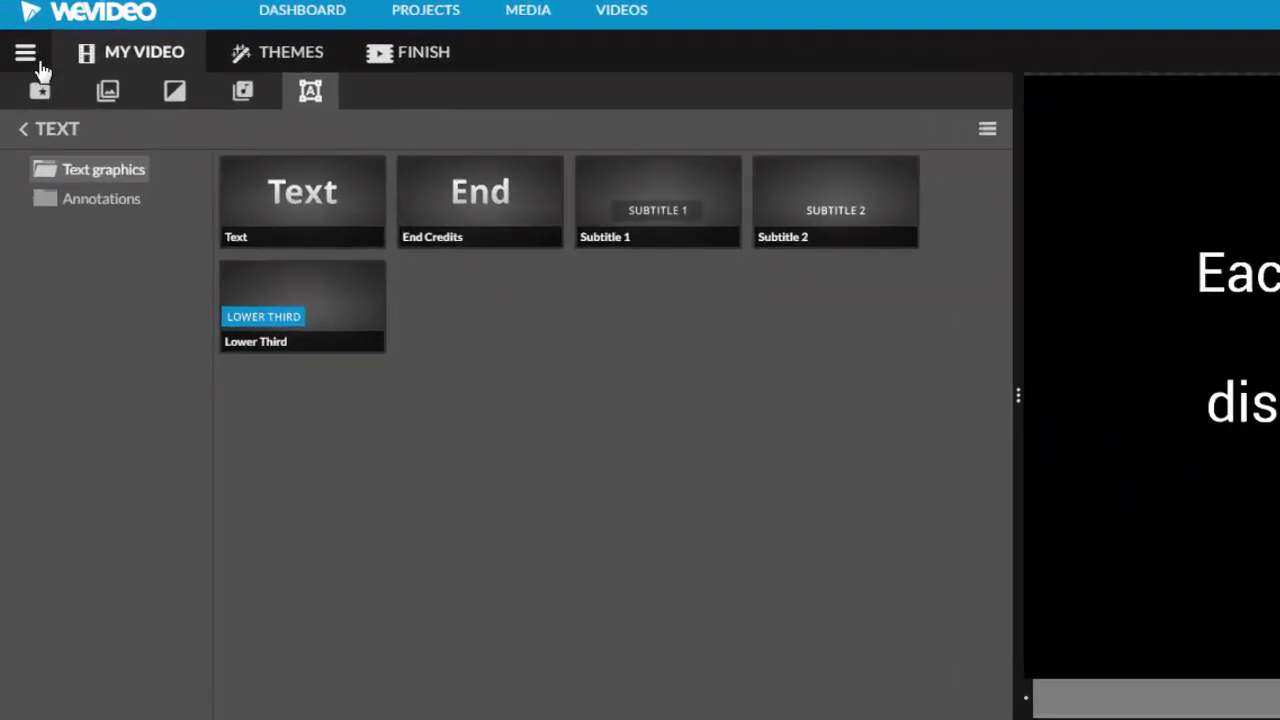
# Save the project and move the playhead back to about 00:10:03 with the media library showing
pyautogui.click(17, 37)
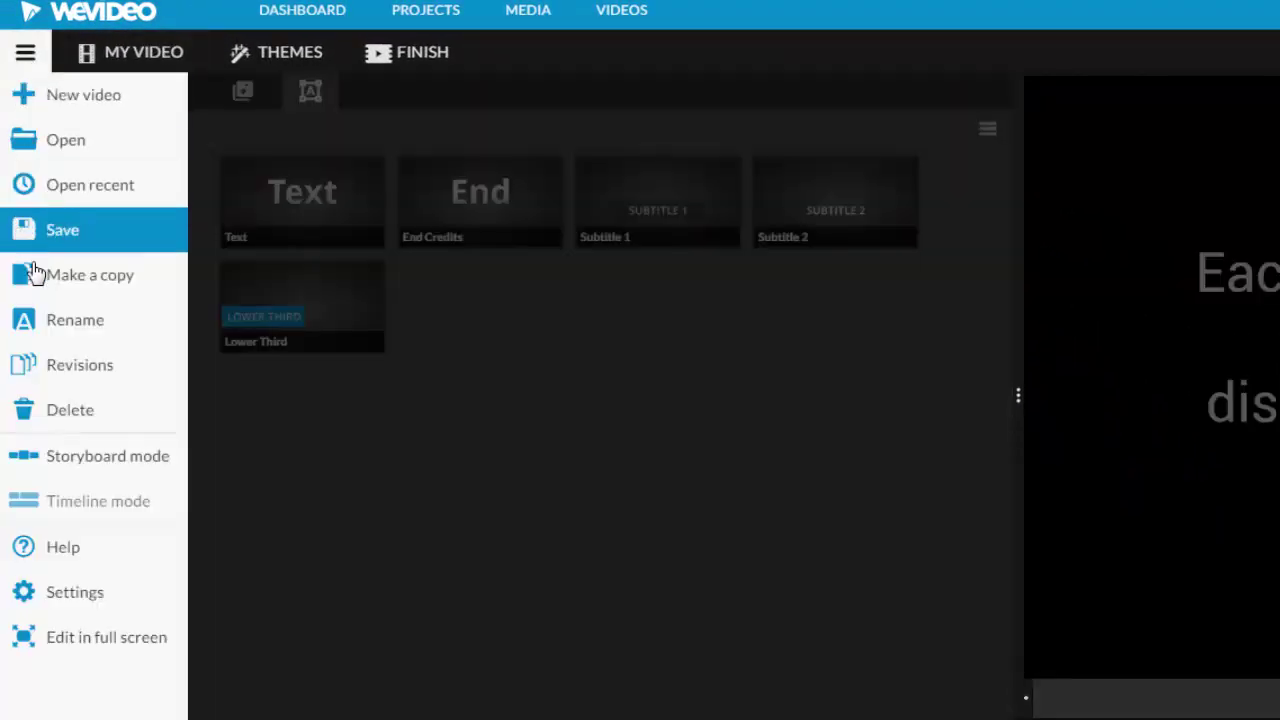
pyautogui.click(63, 245)
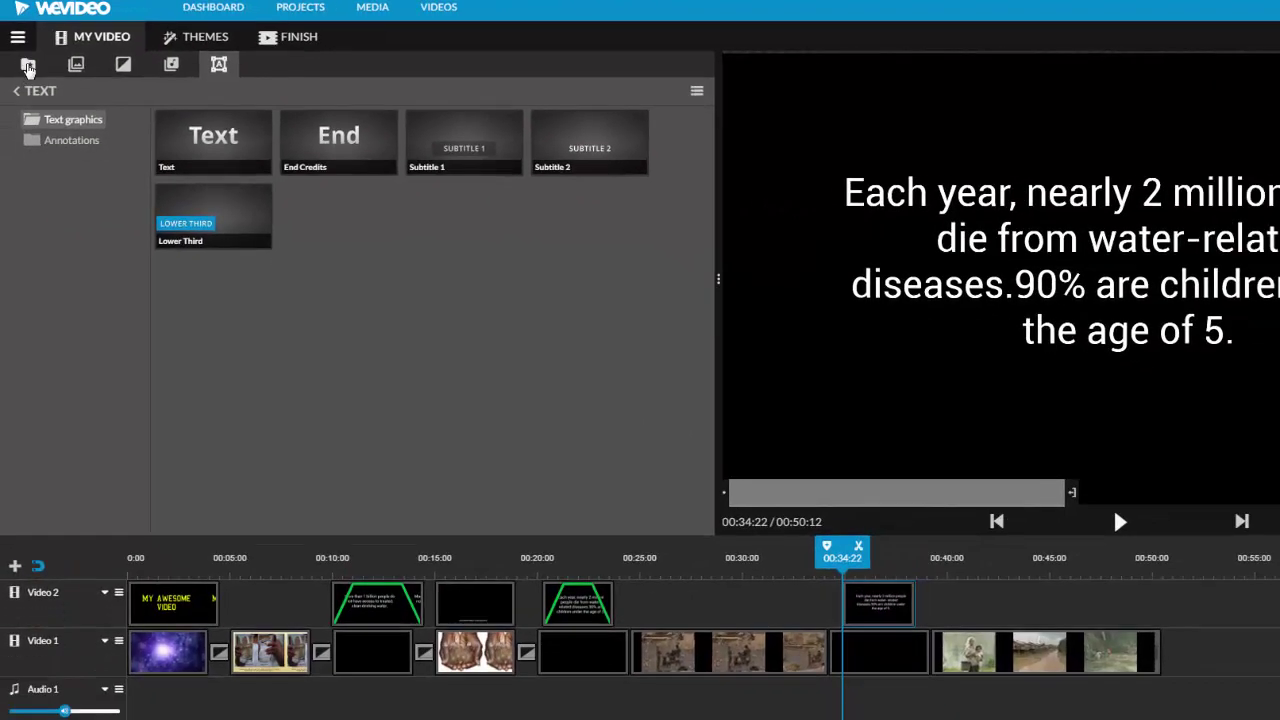
pyautogui.click(28, 65)
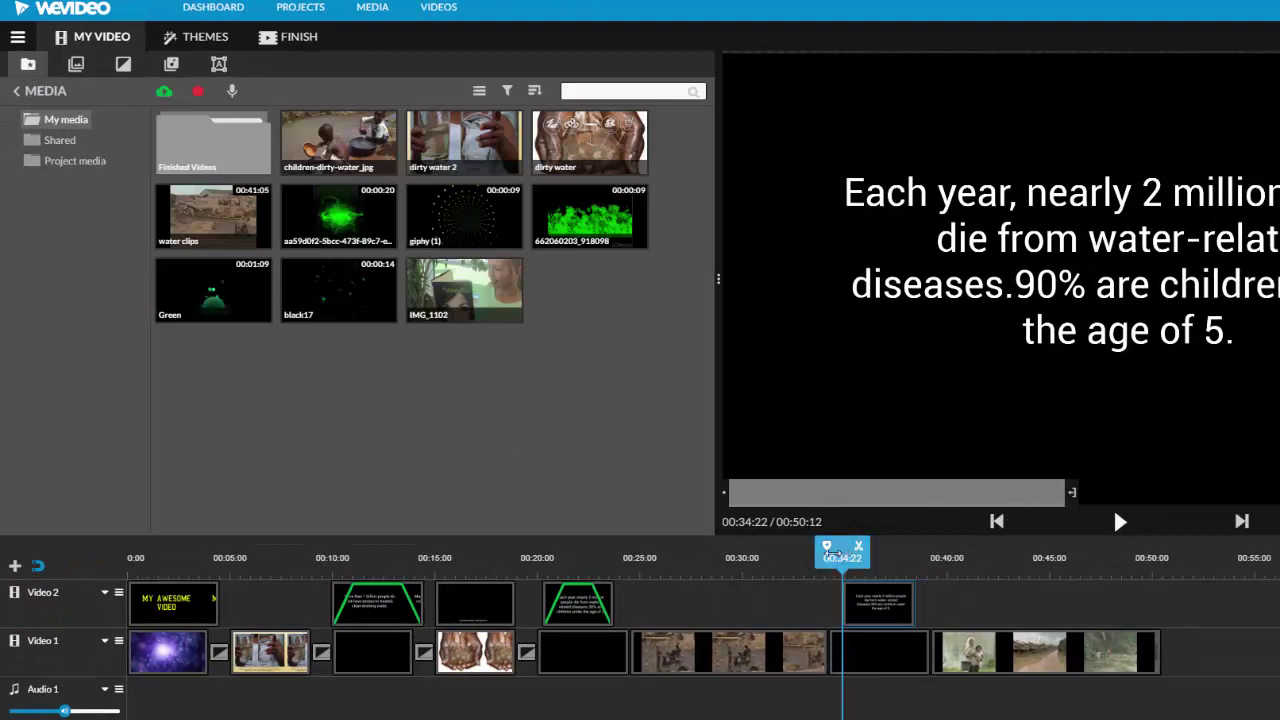
pyautogui.moveTo(828, 553); pyautogui.dragTo(336, 567)
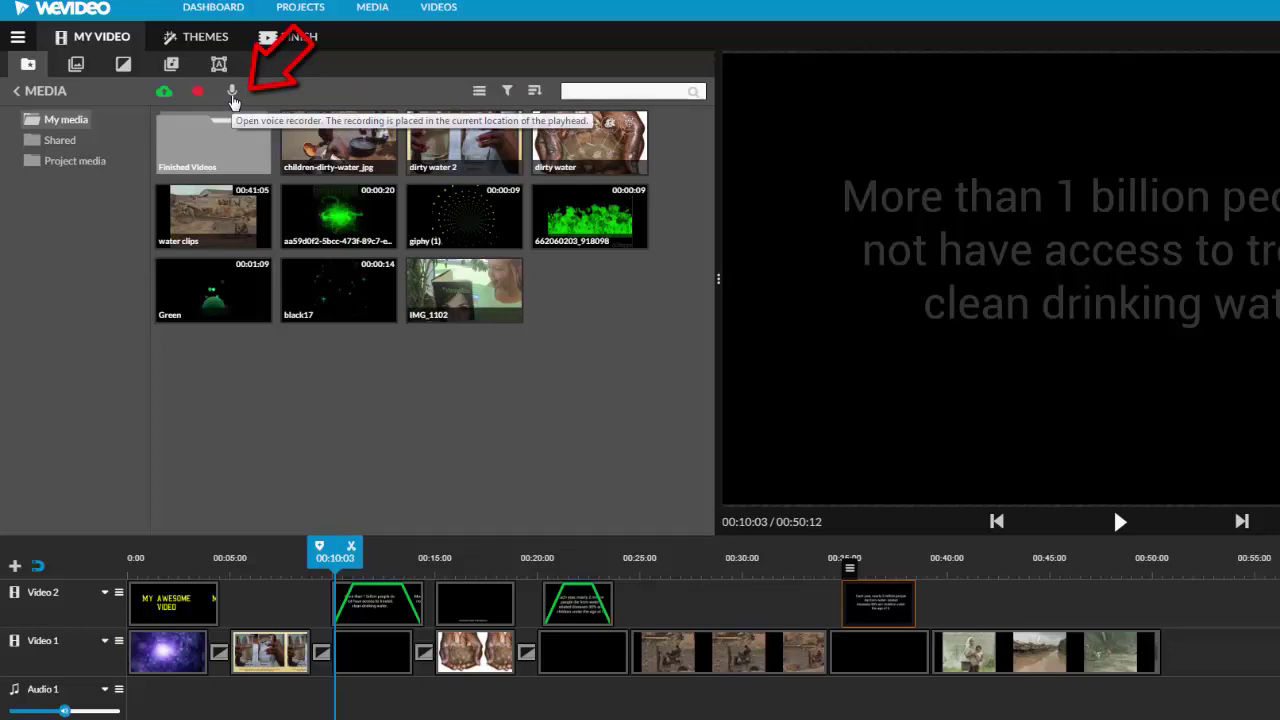
# Record a roughly five-second voiceover from 00:10:03 with video preview and add it to the project
pyautogui.click(232, 94)
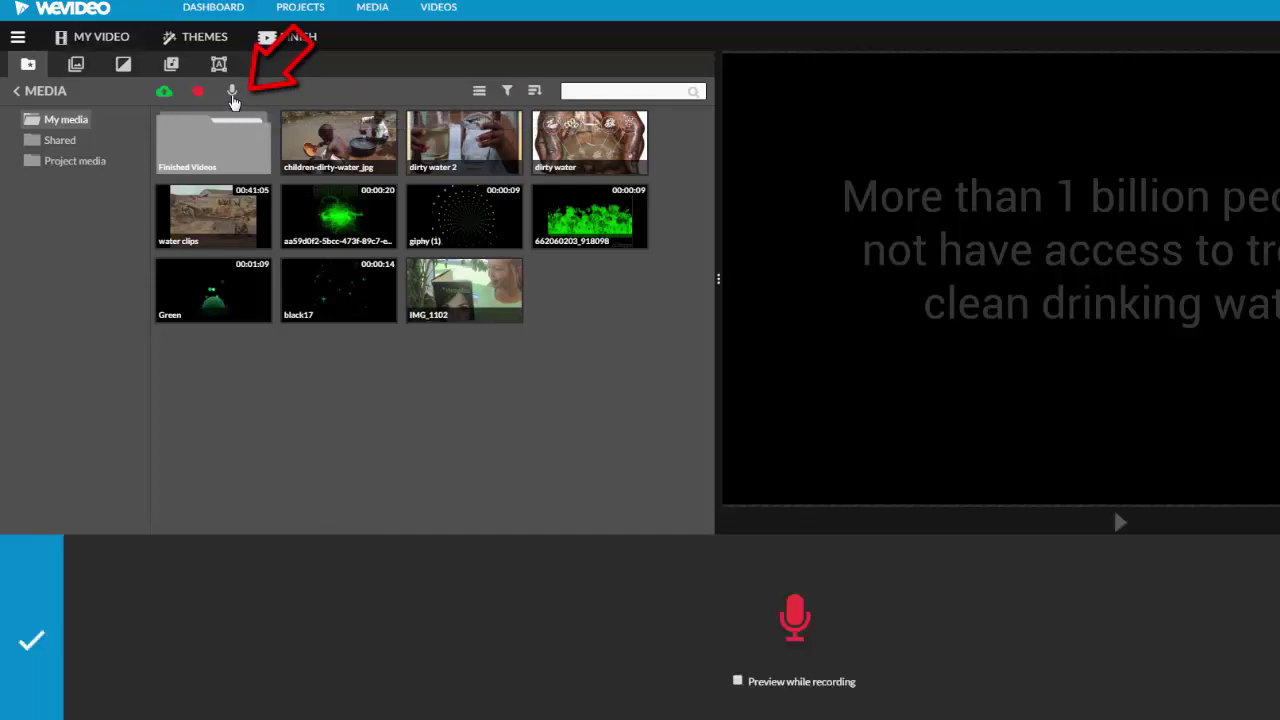
pyautogui.click(737, 681)
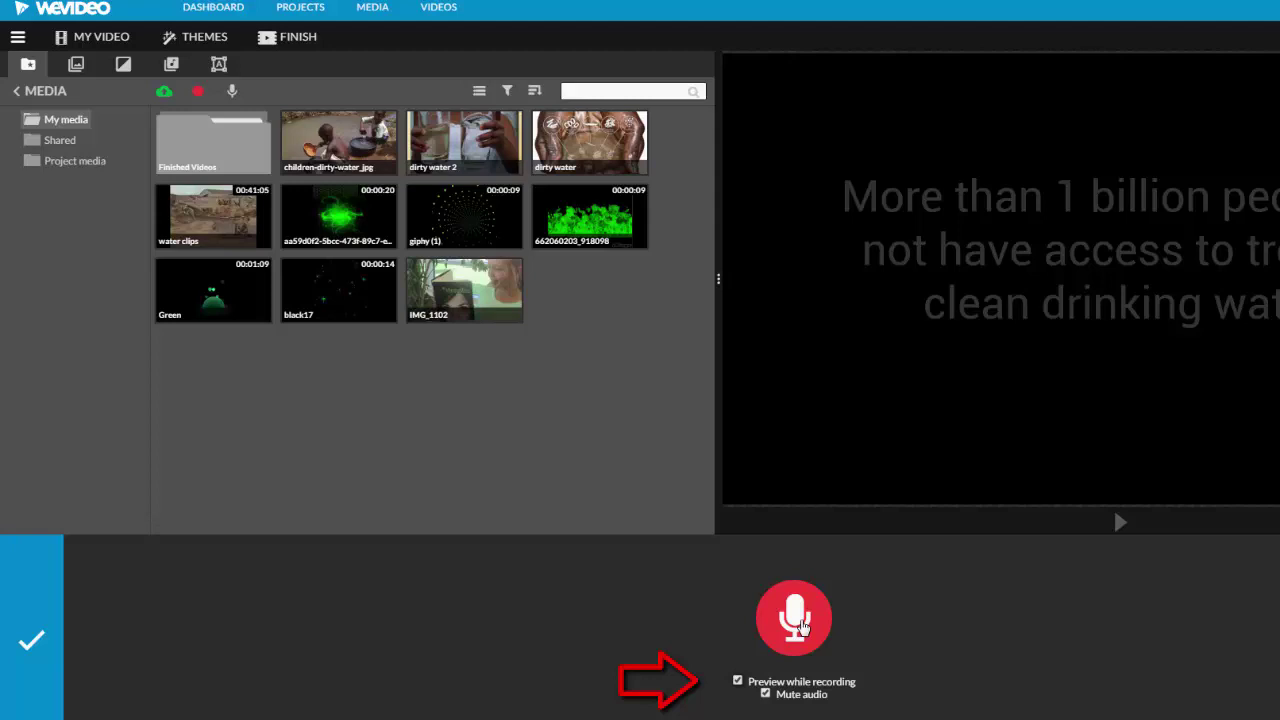
pyautogui.click(801, 626)
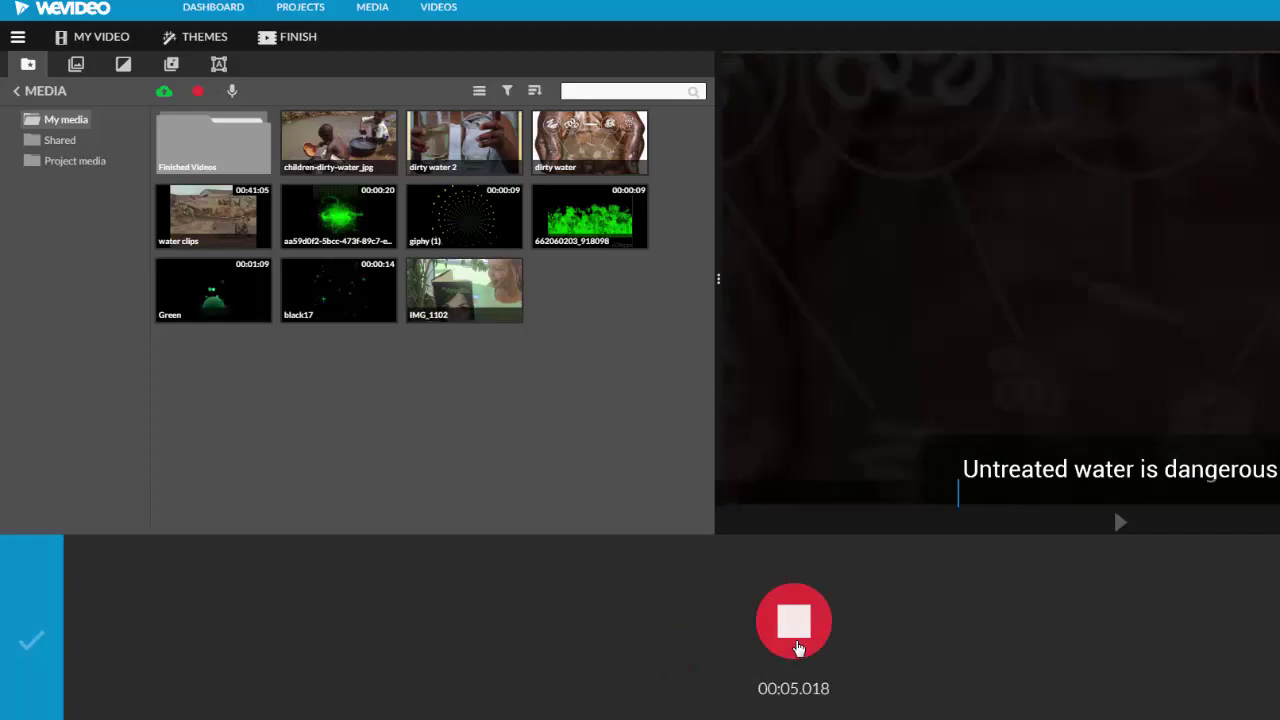
pyautogui.click(794, 621)
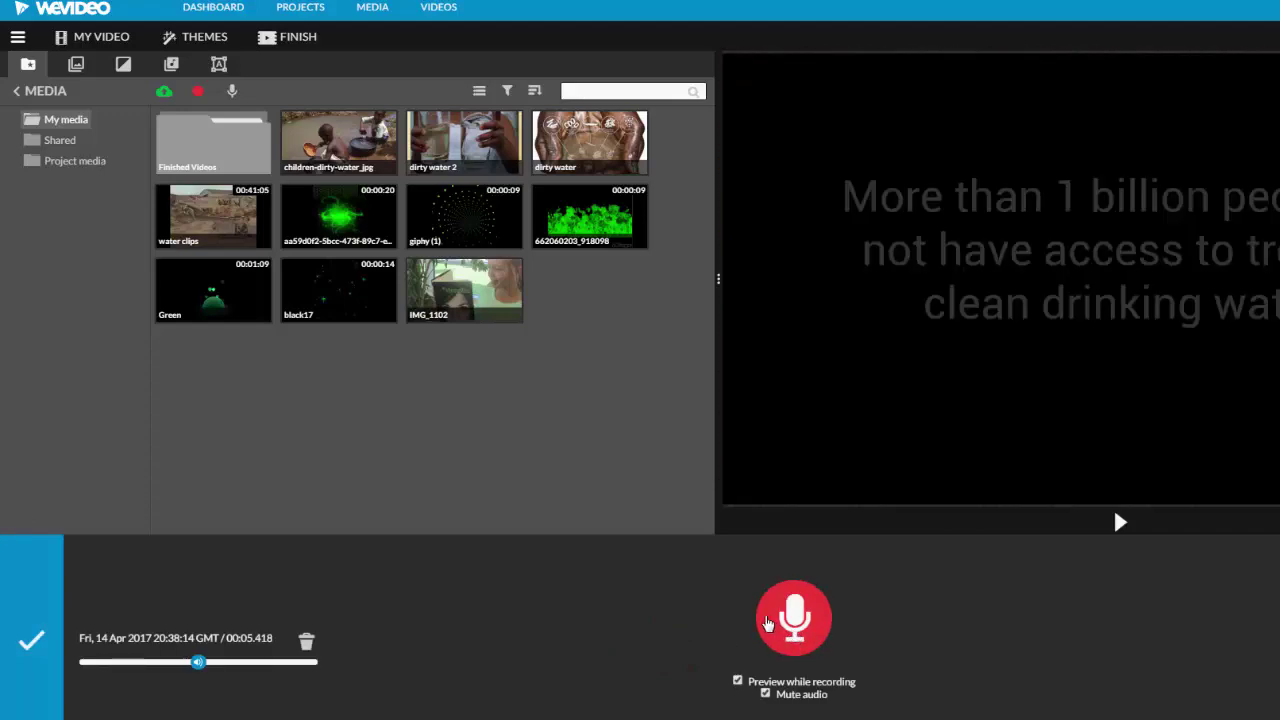
pyautogui.click(33, 642)
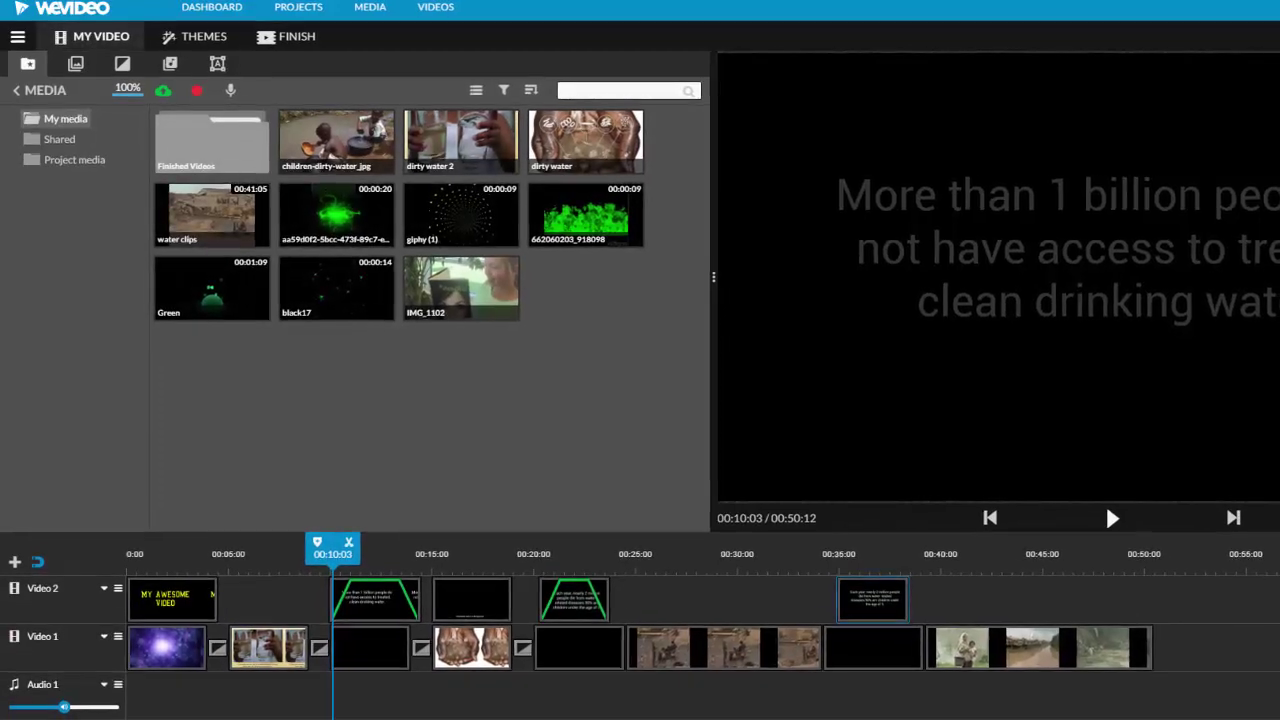
# Trim the voiceover clip's leading silence so it starts at 00:10:08
pyautogui.scroll(-1, 420, 690)
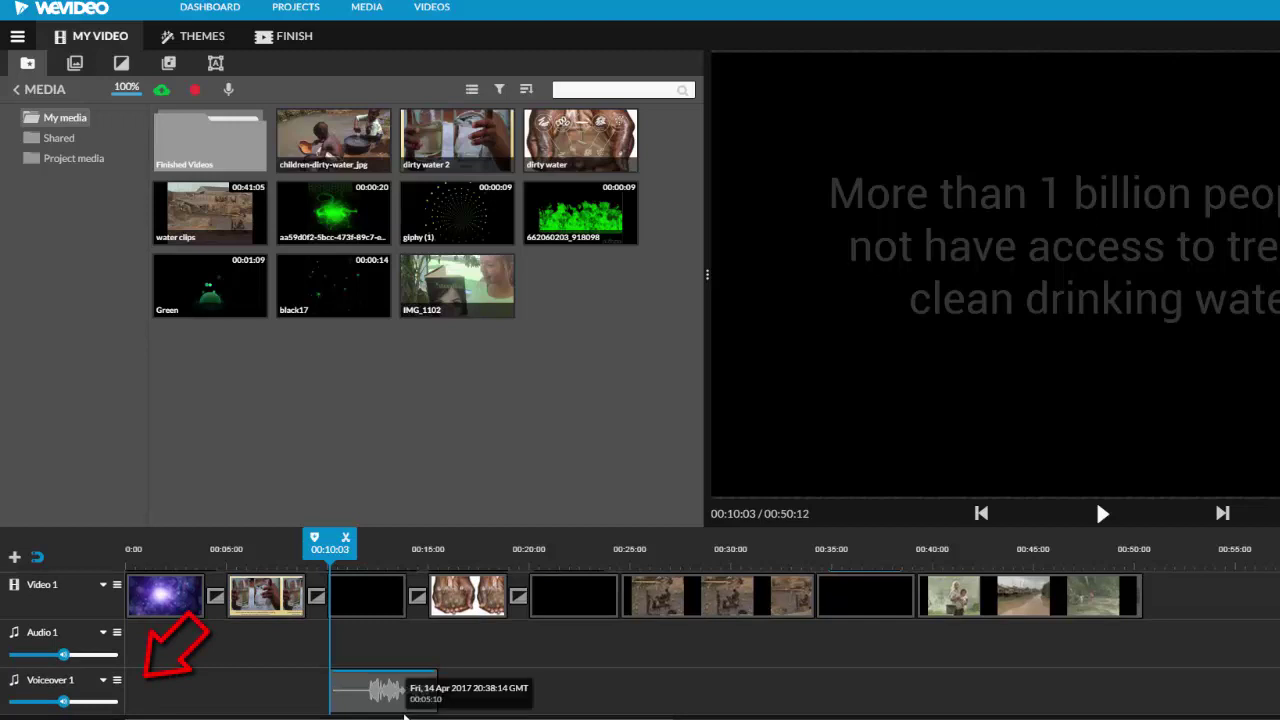
pyautogui.moveTo(364, 684)
pyautogui.mouseDown()
pyautogui.moveTo(472, 686)
pyautogui.moveTo(362, 686)
pyautogui.mouseUp()
pyautogui.moveTo(326, 537); pyautogui.dragTo(361, 537)
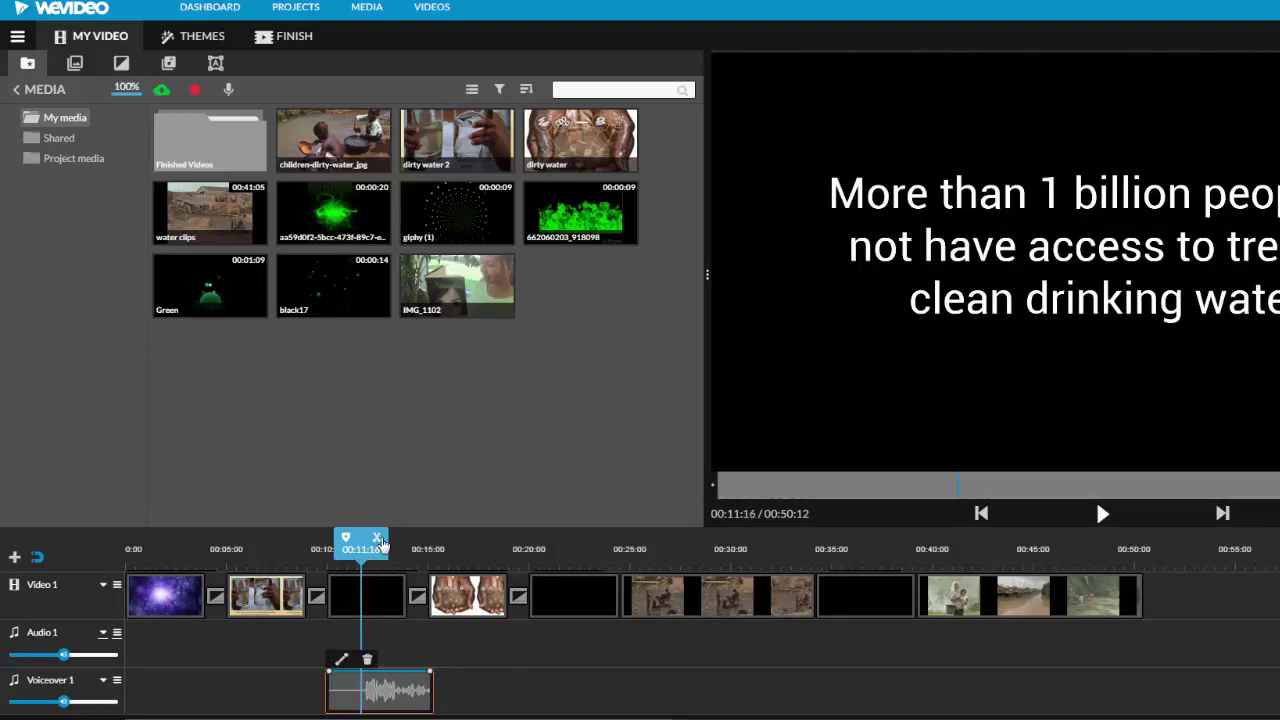
pyautogui.click(341, 676)
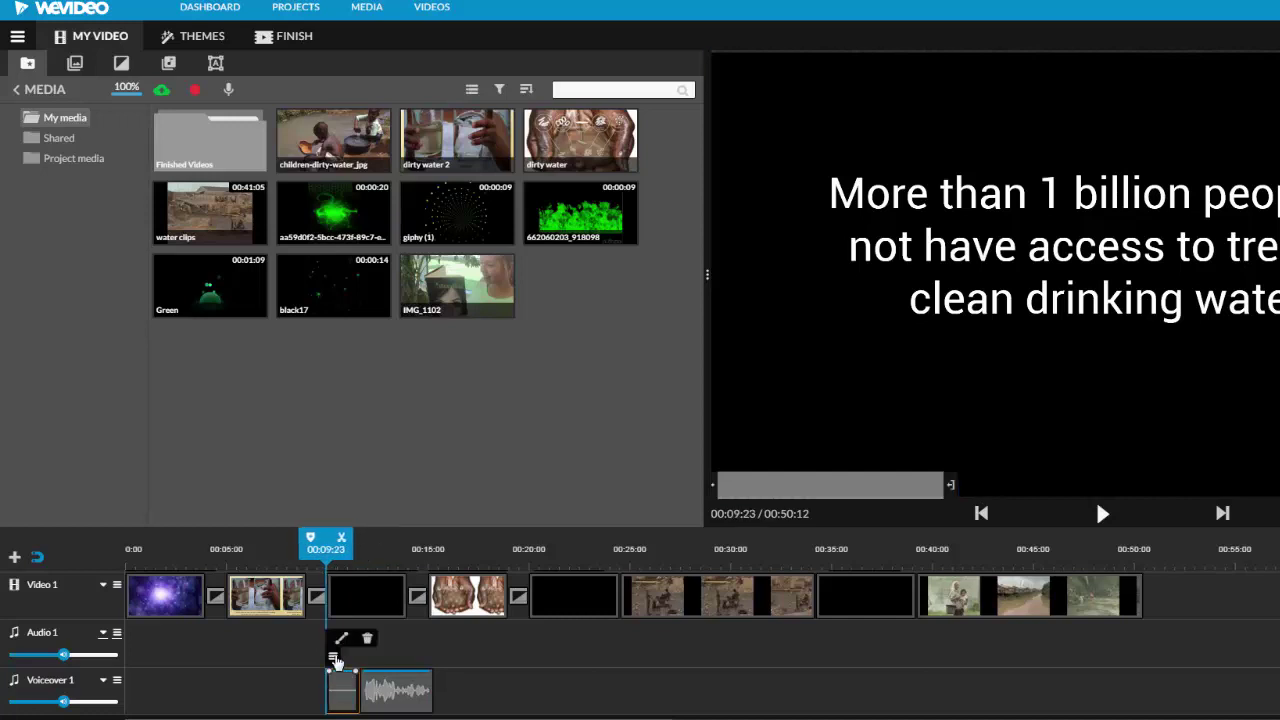
pyautogui.moveTo(342, 690)
pyautogui.mouseDown()
pyautogui.moveTo(387, 703)
pyautogui.moveTo(354, 676)
pyautogui.mouseUp()
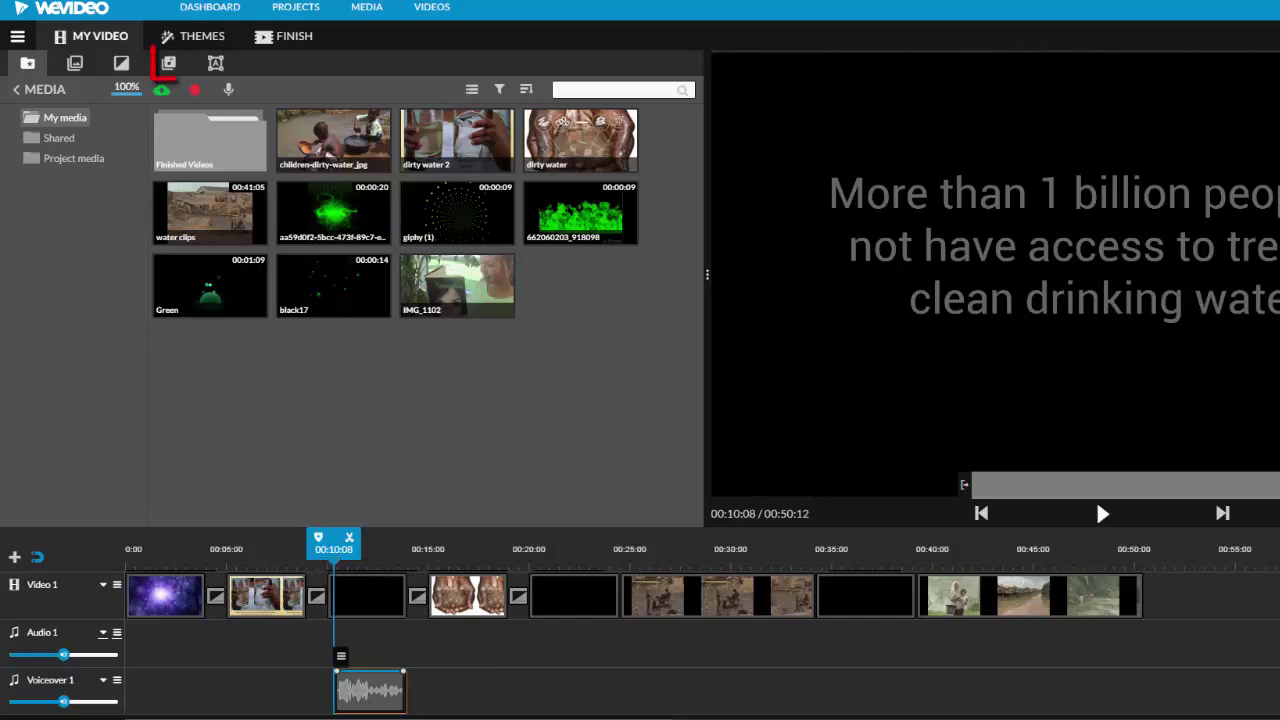
# Add Emotional Piano and Strings from Premium Music > Sentimental to Audio 1
pyautogui.click(172, 66)
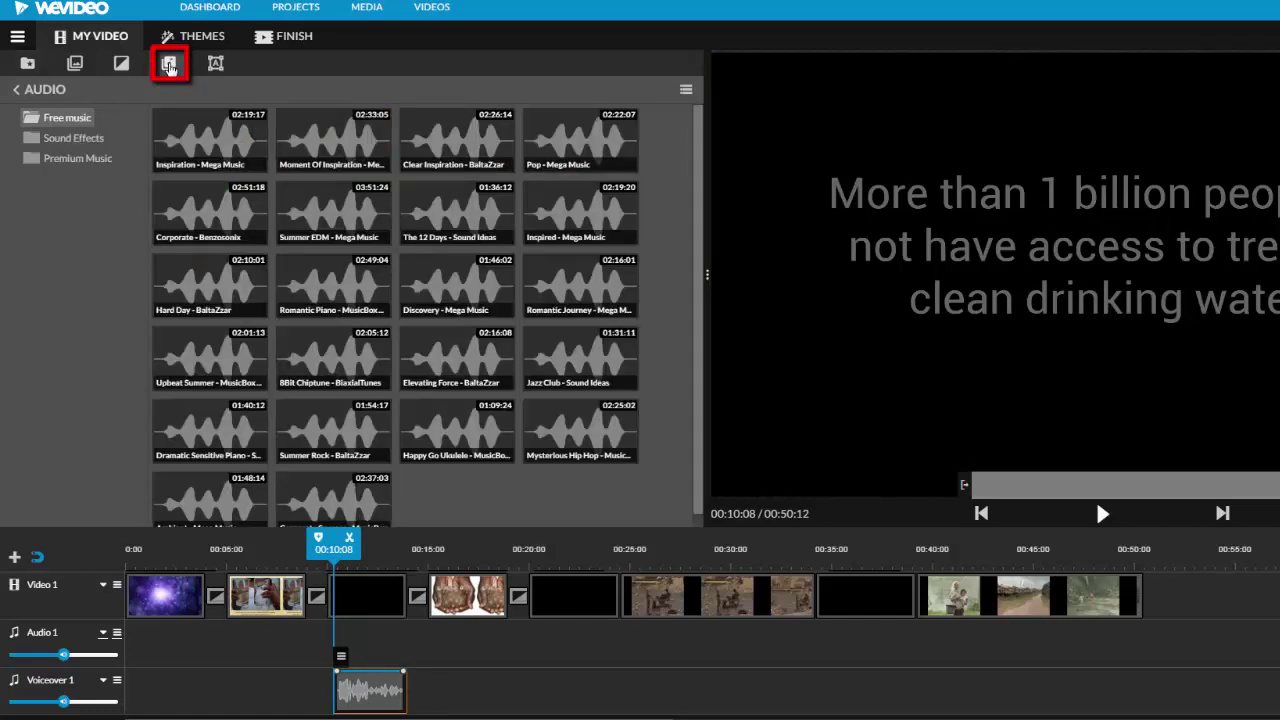
pyautogui.click(75, 159)
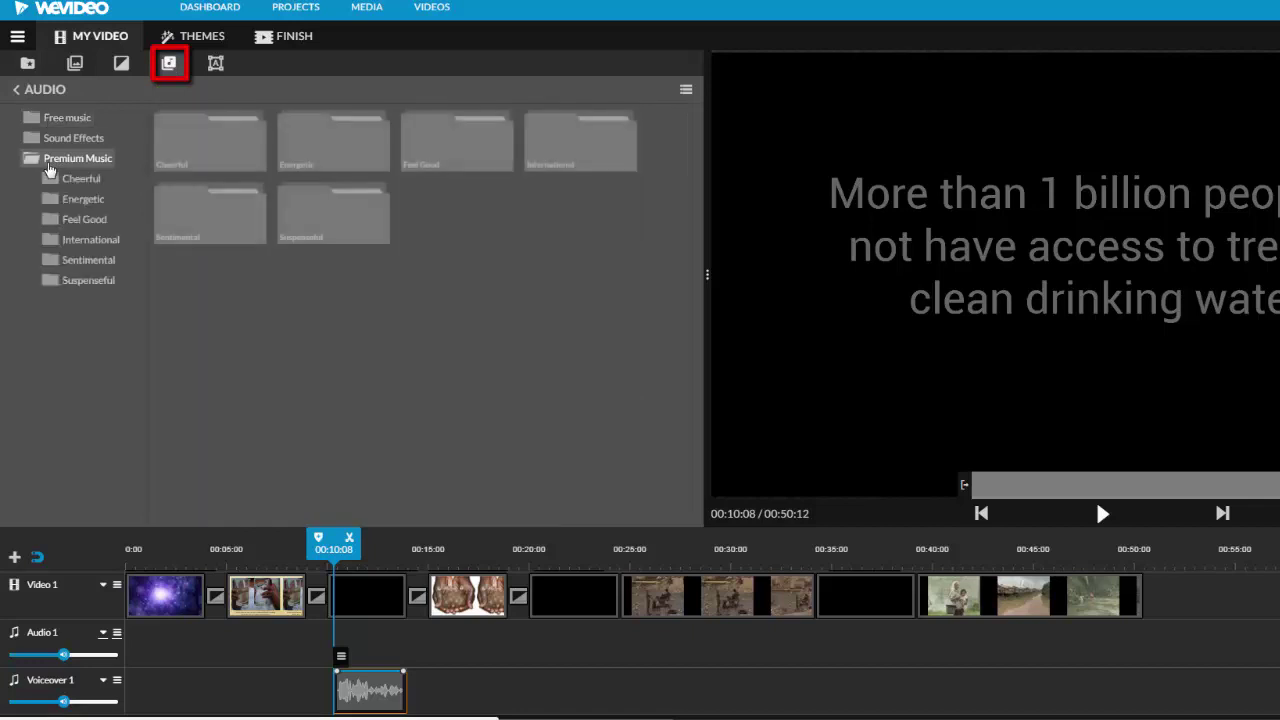
pyautogui.click(89, 262)
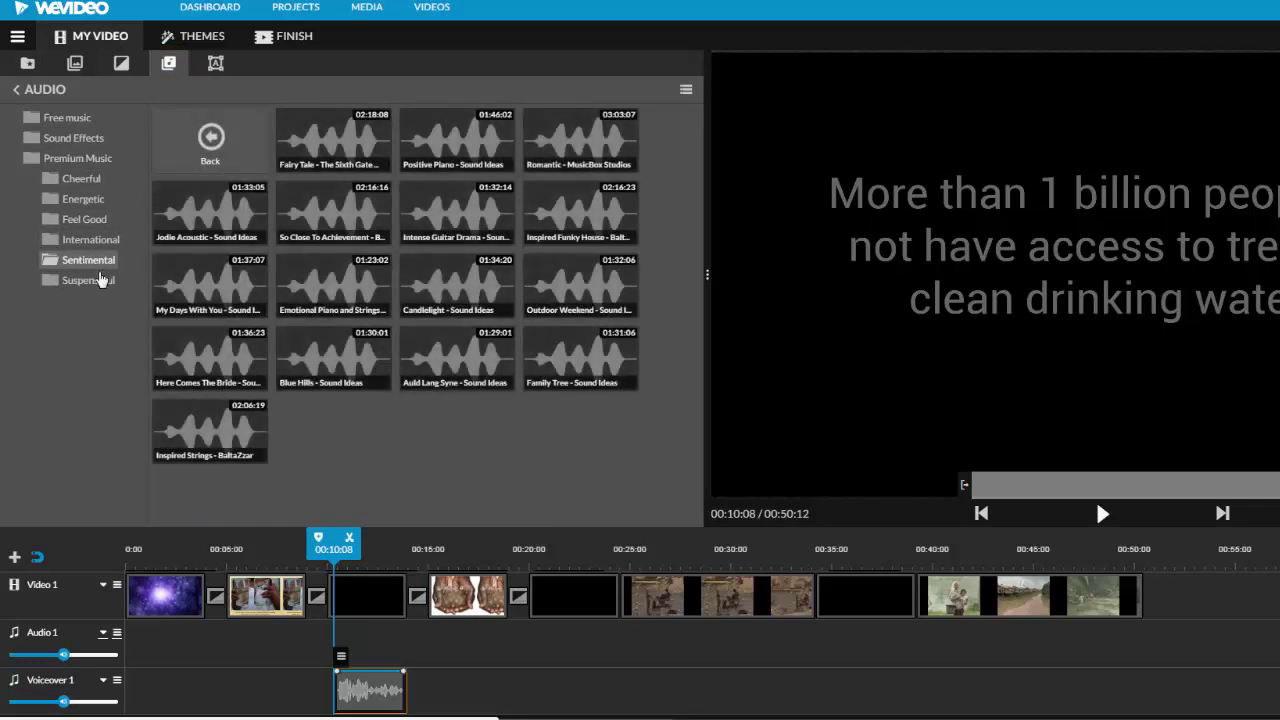
pyautogui.moveTo(333, 285); pyautogui.dragTo(140, 648)
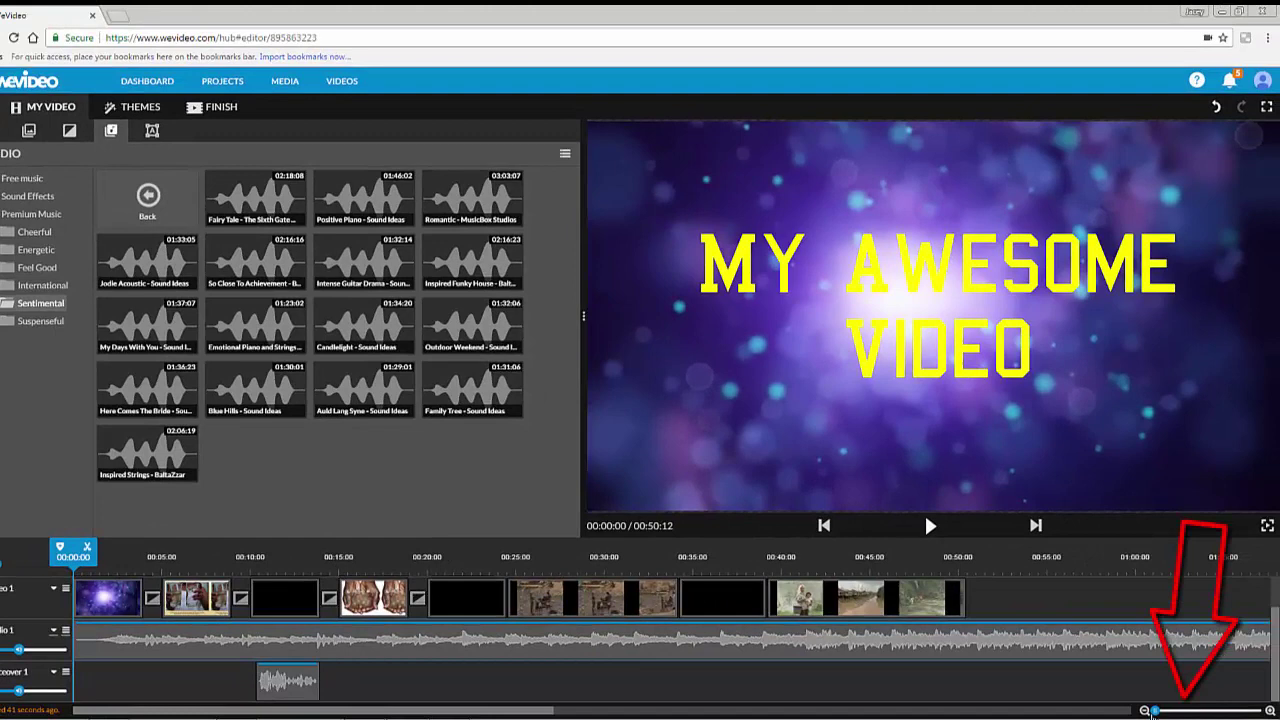
# Trim the music clip's end back to 00:50:12 to match the video
pyautogui.click(1145, 710)
pyautogui.click(1145, 710)
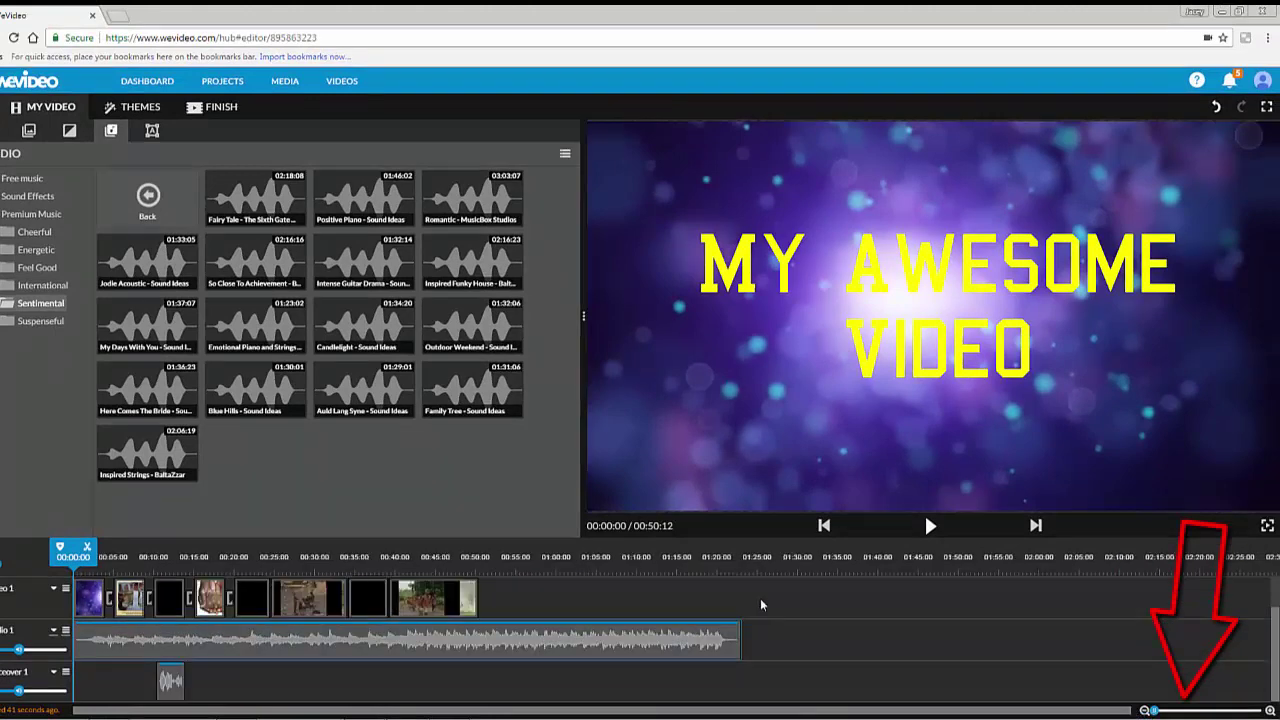
pyautogui.click(736, 640)
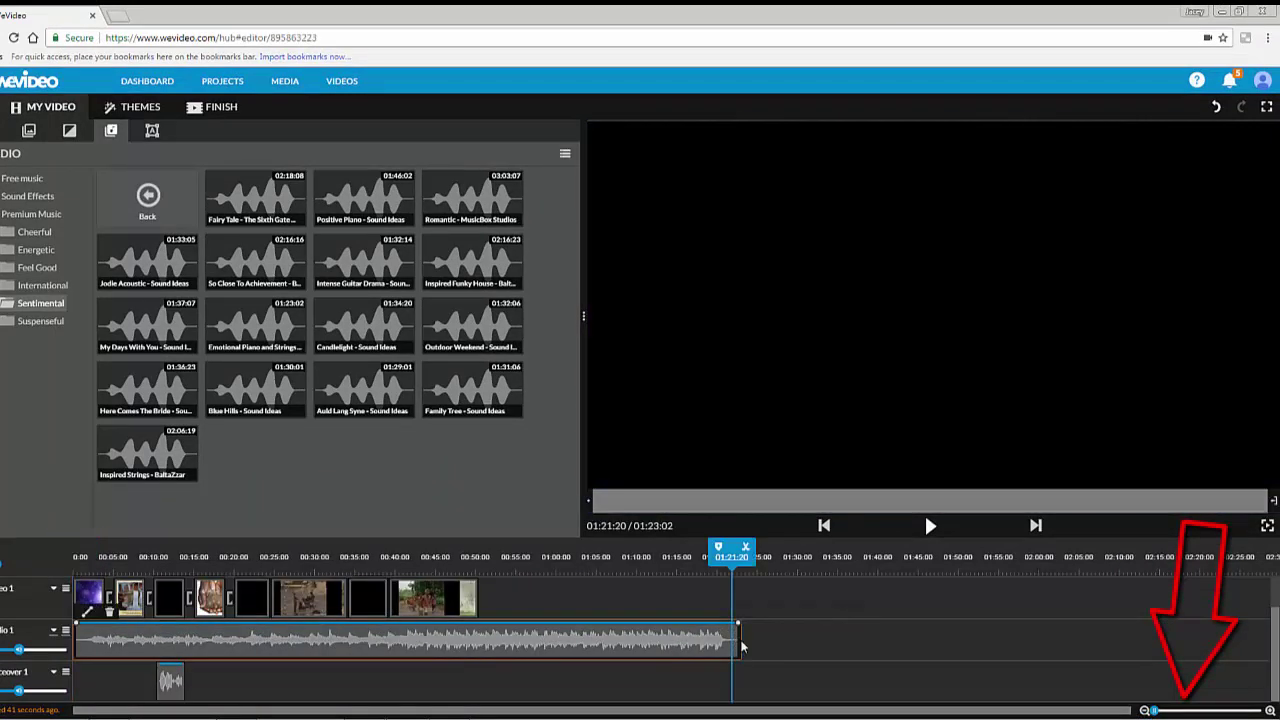
pyautogui.moveTo(741, 647); pyautogui.dragTo(482, 630)
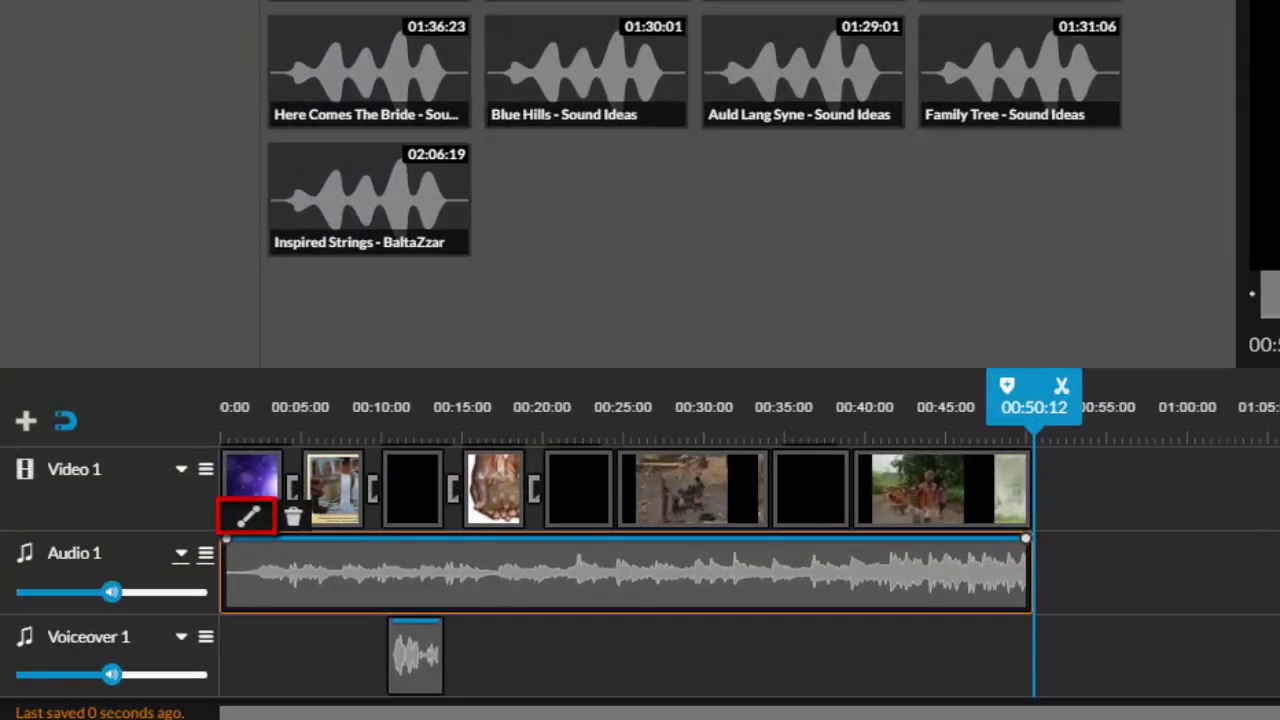
# Give the music 5 s fades, lower its volume to about 24%, and raise the voiceover above 100%
pyautogui.click(251, 517)
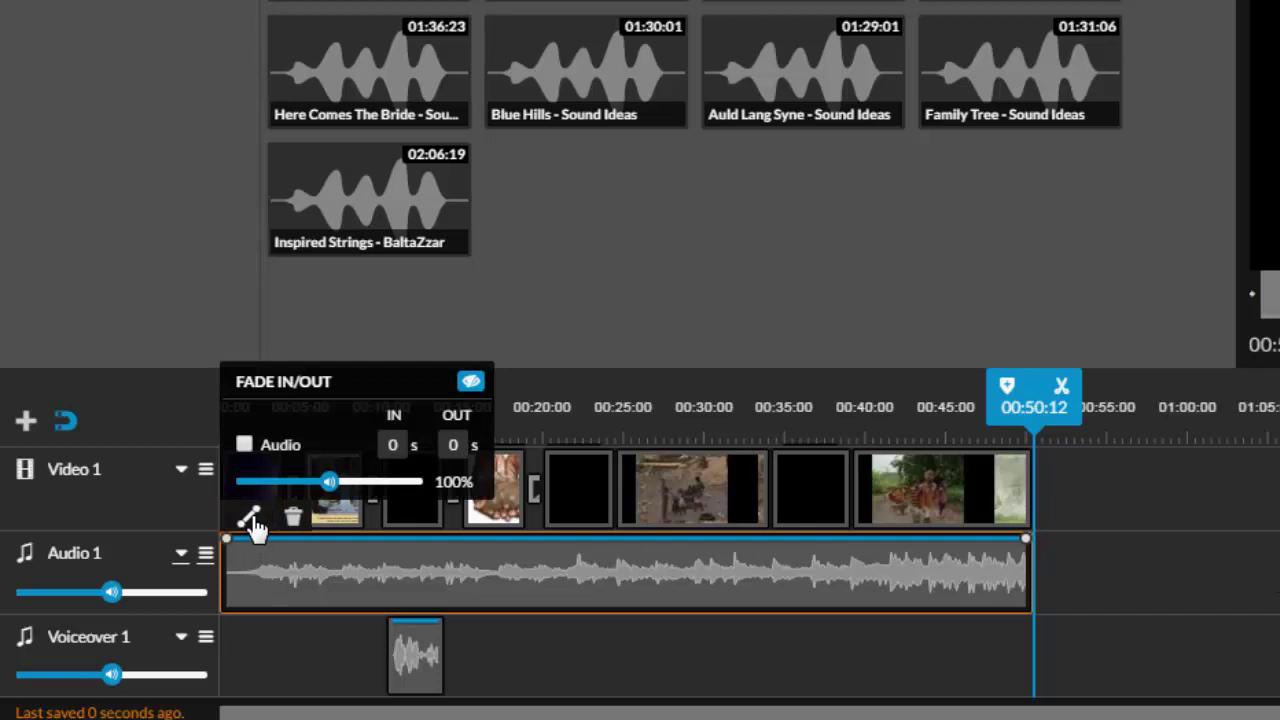
pyautogui.click(392, 444)
pyautogui.write('5')
pyautogui.press('Tab')
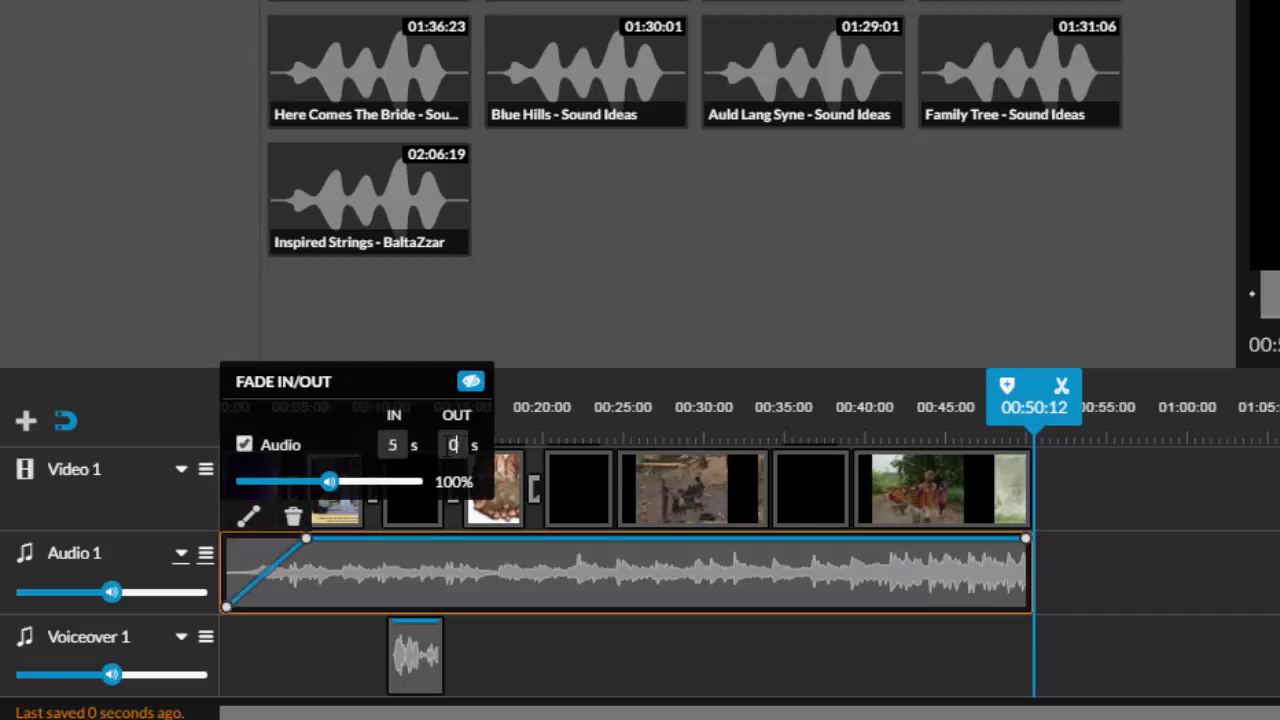
pyautogui.write('5')
pyautogui.click(1150, 605)
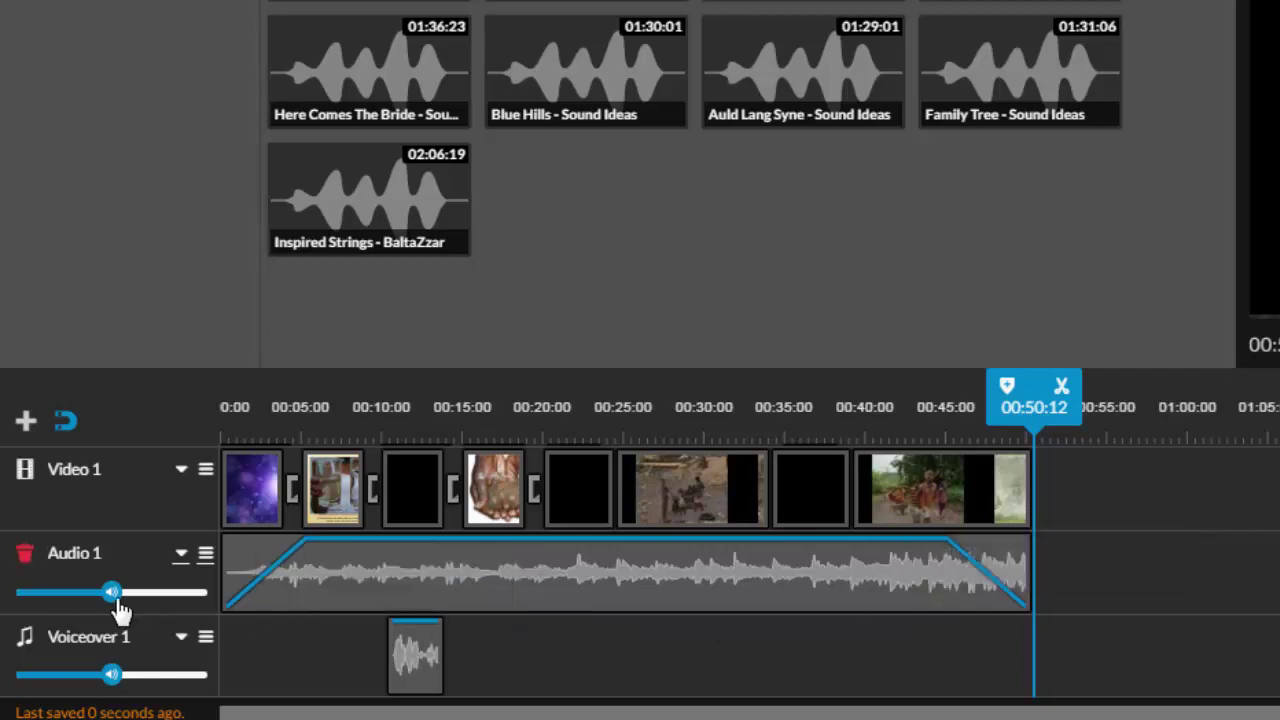
pyautogui.moveTo(112, 592); pyautogui.dragTo(39, 592)
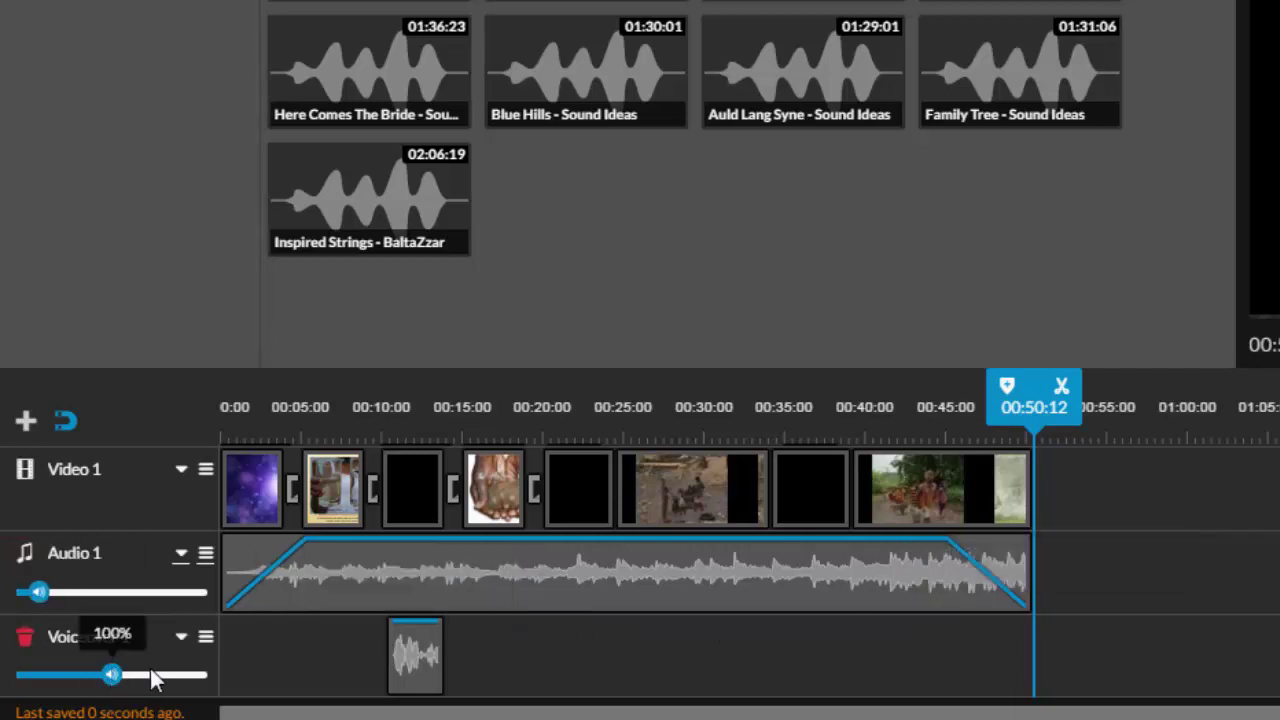
pyautogui.moveTo(155, 676); pyautogui.dragTo(178, 675)
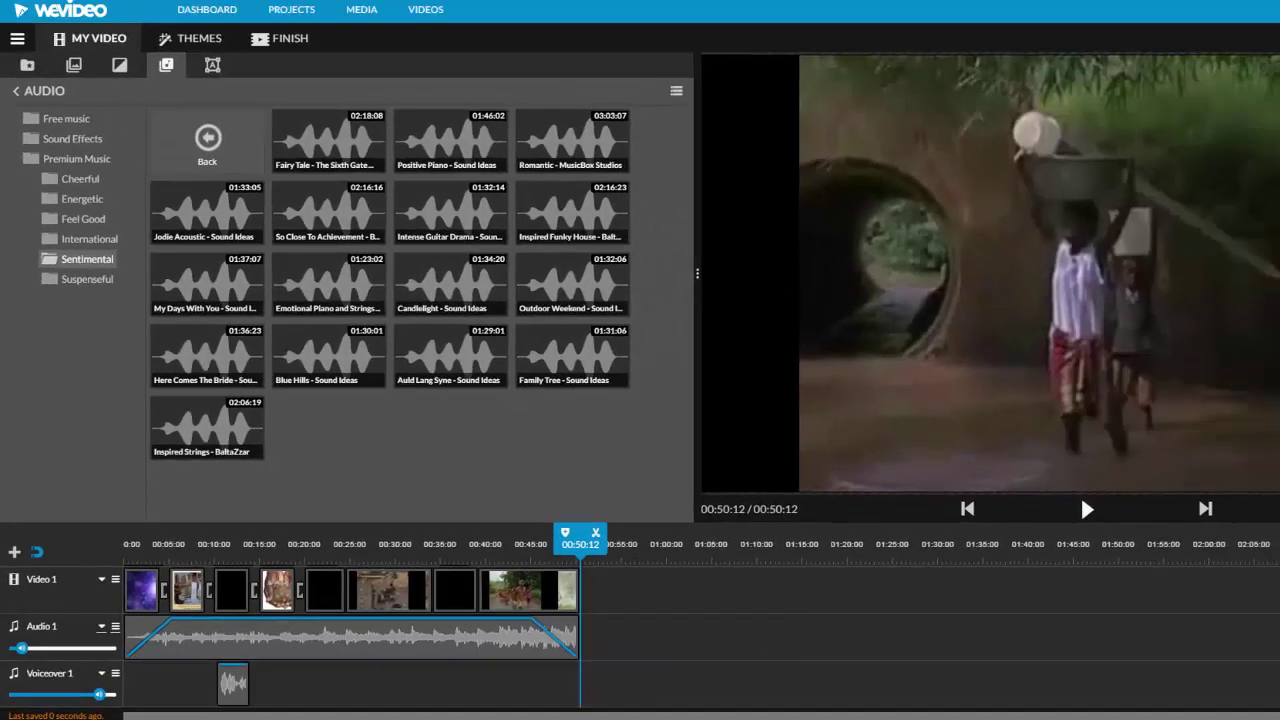
# Save the project and reopen My Video for editing from the dashboard
pyautogui.click(41, 0)
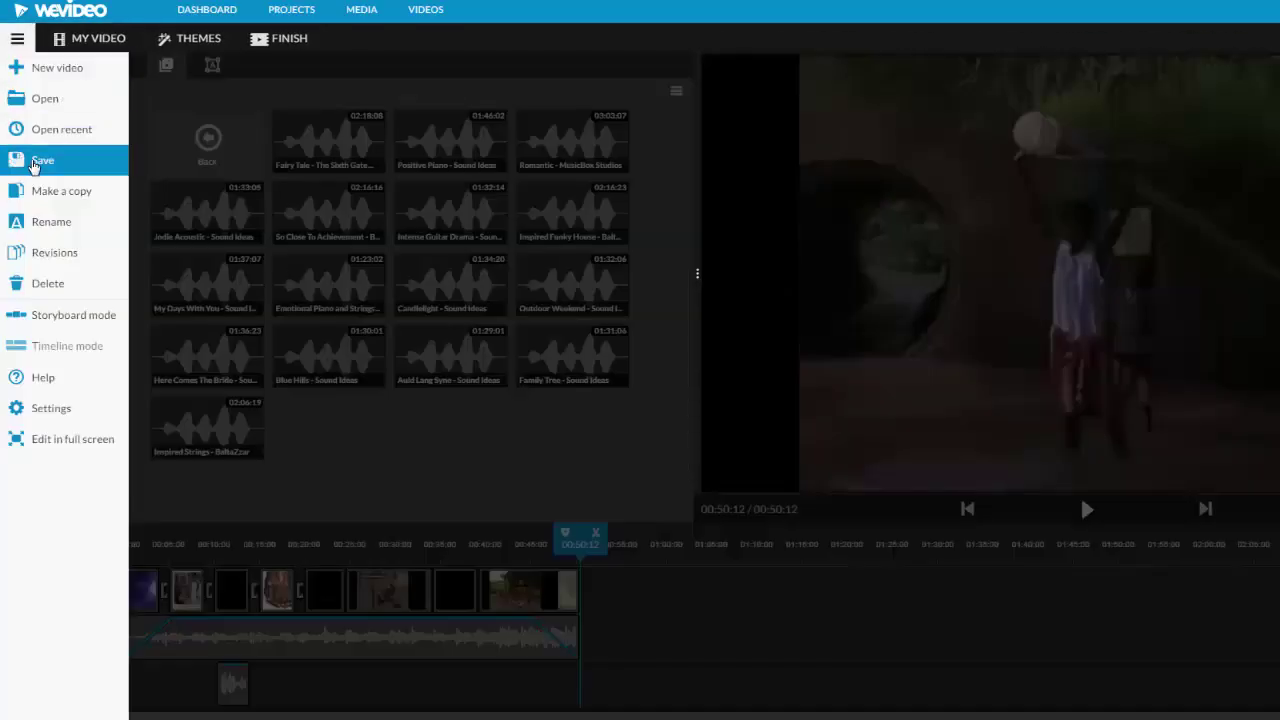
pyautogui.click(42, 160)
pyautogui.click(212, 10)
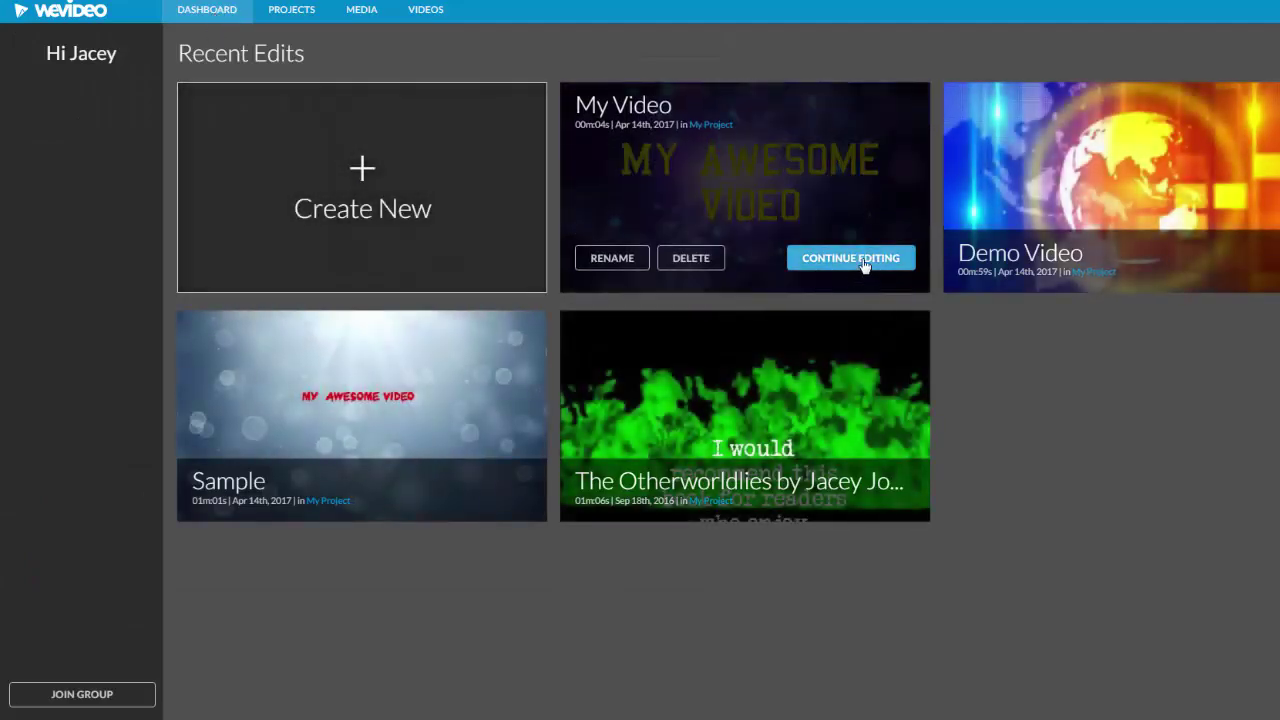
pyautogui.click(862, 260)
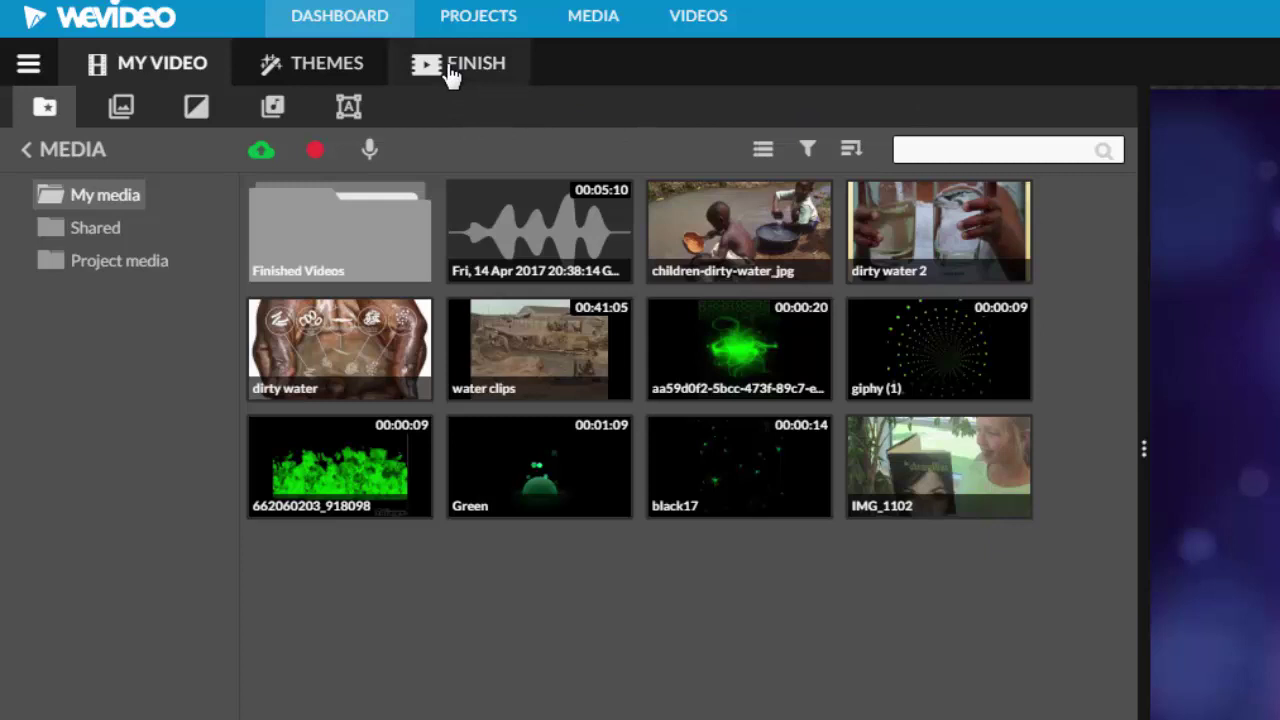
# Replace the title 'My Video 1' with 'Practice', pick 720p HD, and add Google Drive as a destination
pyautogui.click(457, 68)
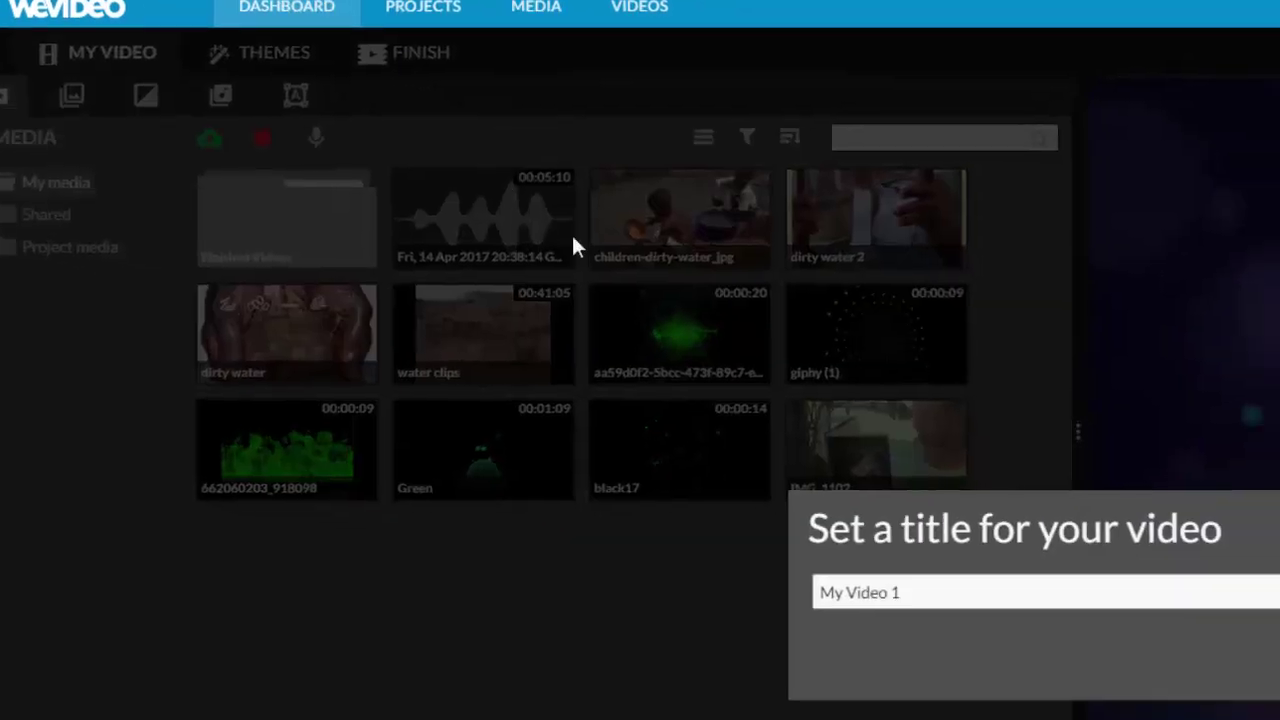
pyautogui.hotkey('ctrl', 'a')
pyautogui.write('Practice')
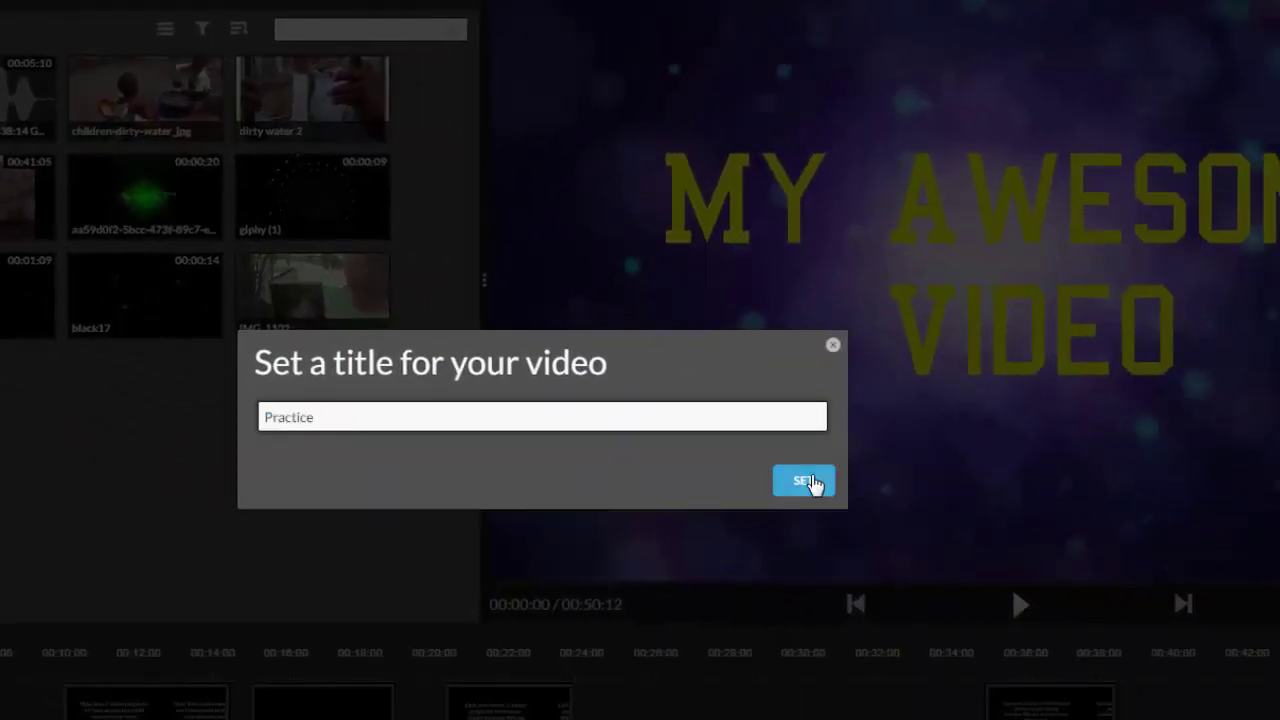
pyautogui.click(812, 481)
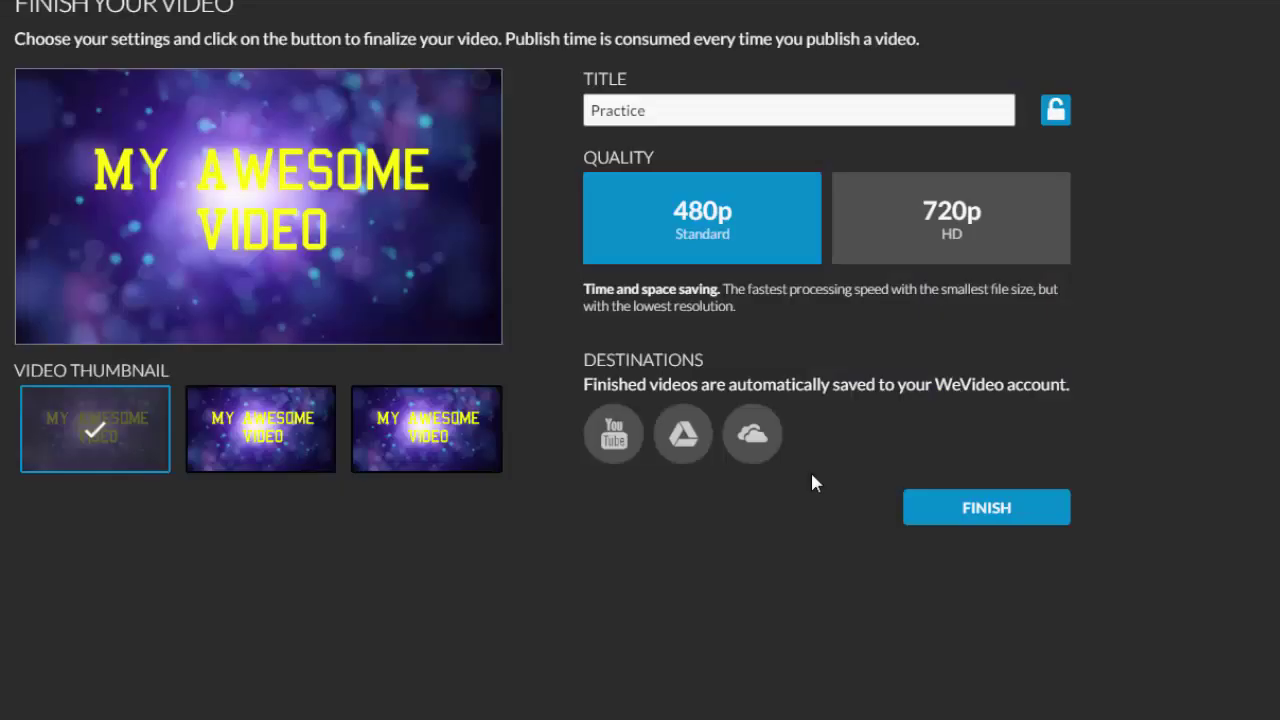
pyautogui.click(958, 260)
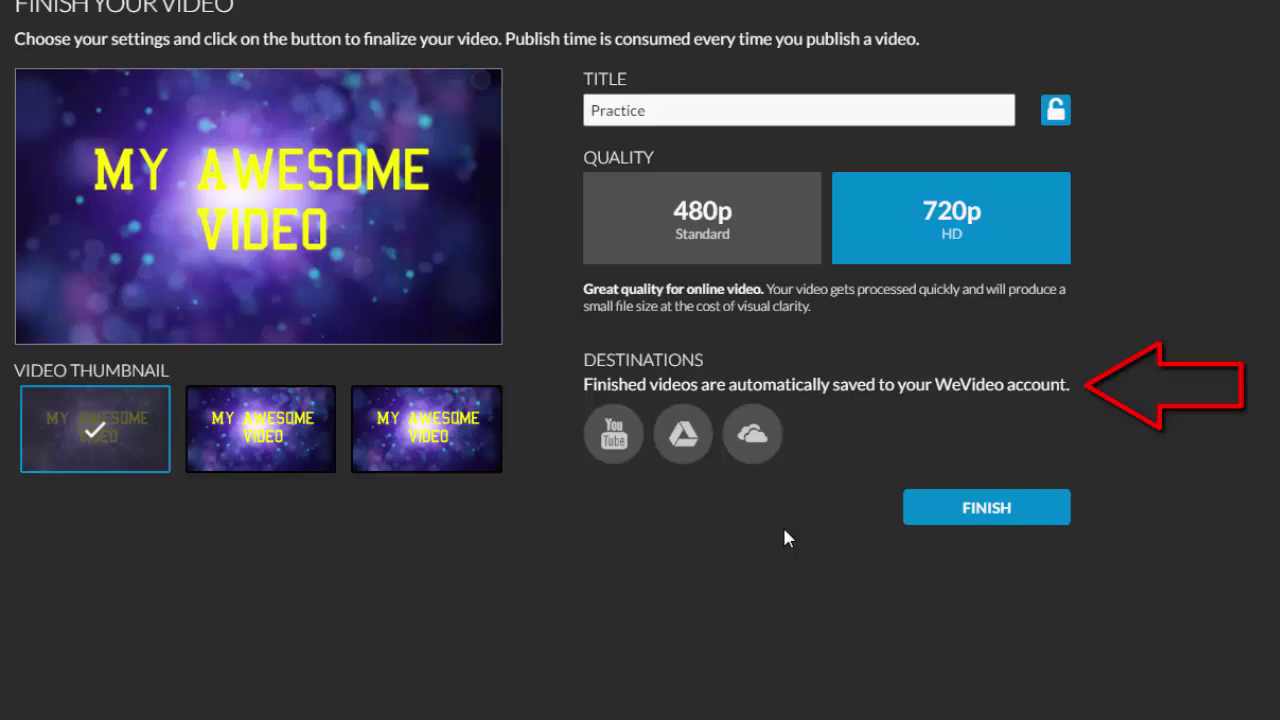
pyautogui.click(685, 440)
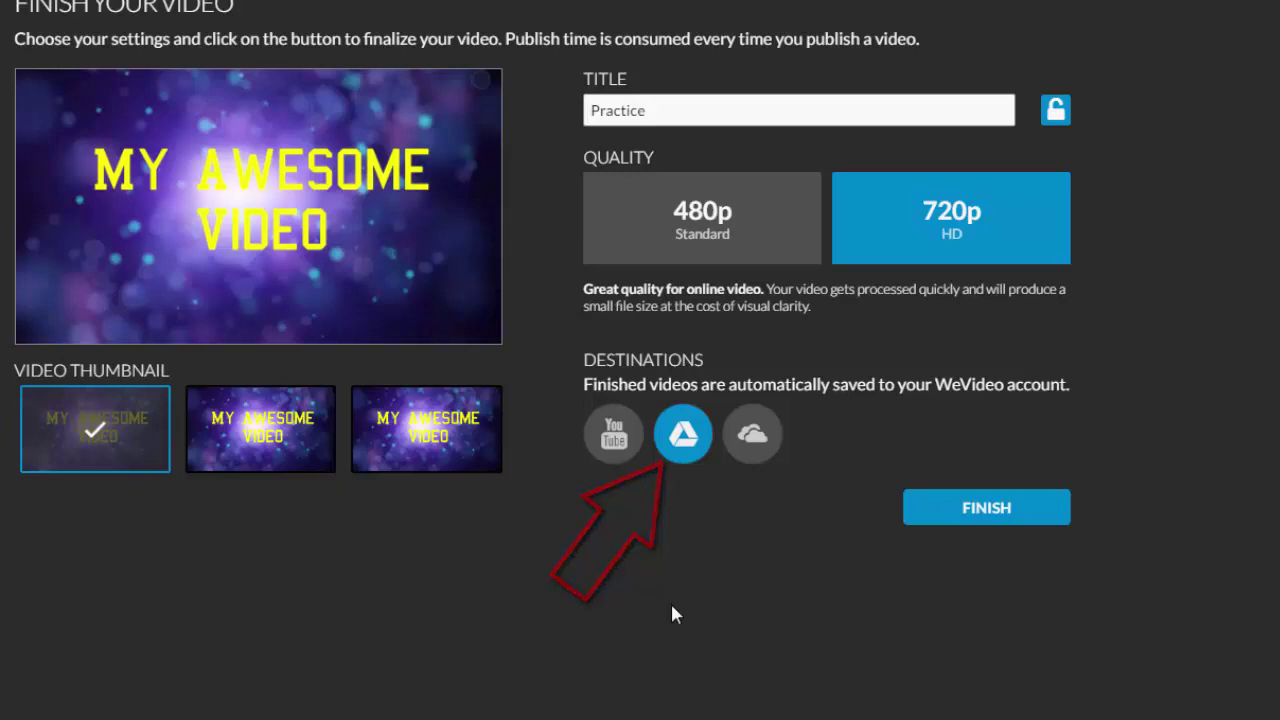
# Publish the video, open Practice from Videos, select its page URL, then return to the Dashboard
pyautogui.click(962, 512)
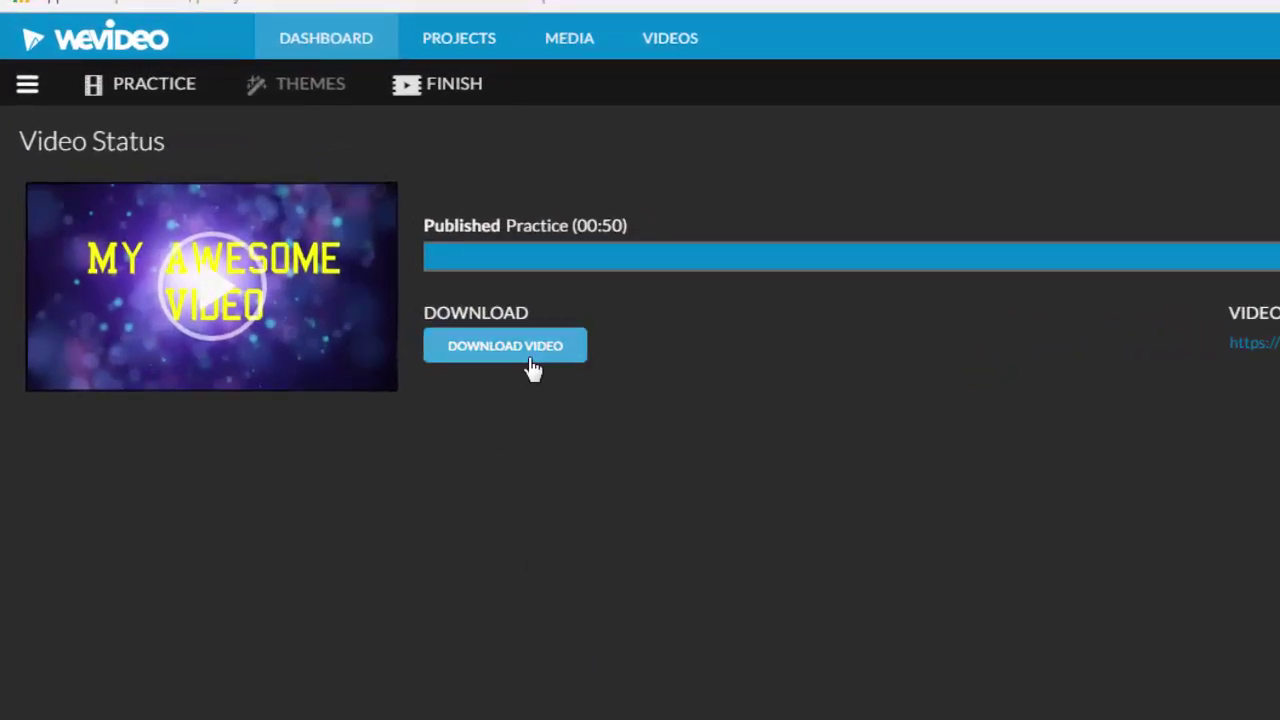
pyautogui.click(670, 58)
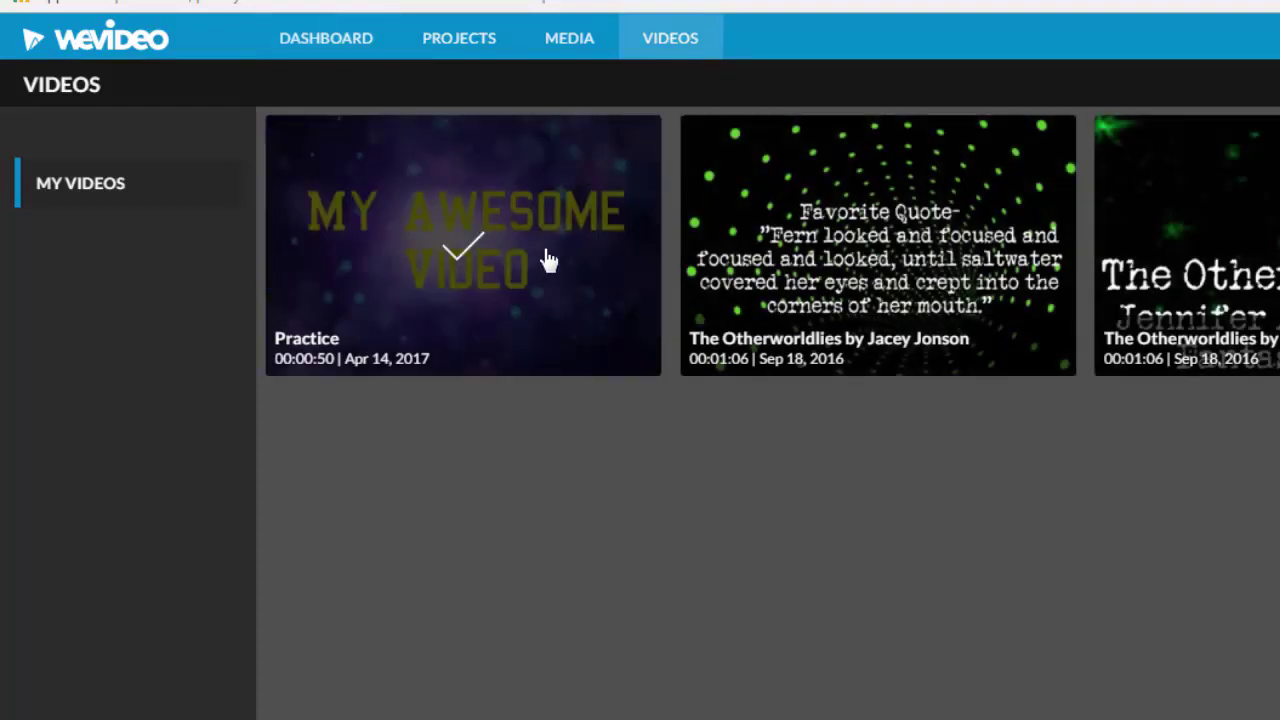
pyautogui.click(548, 260)
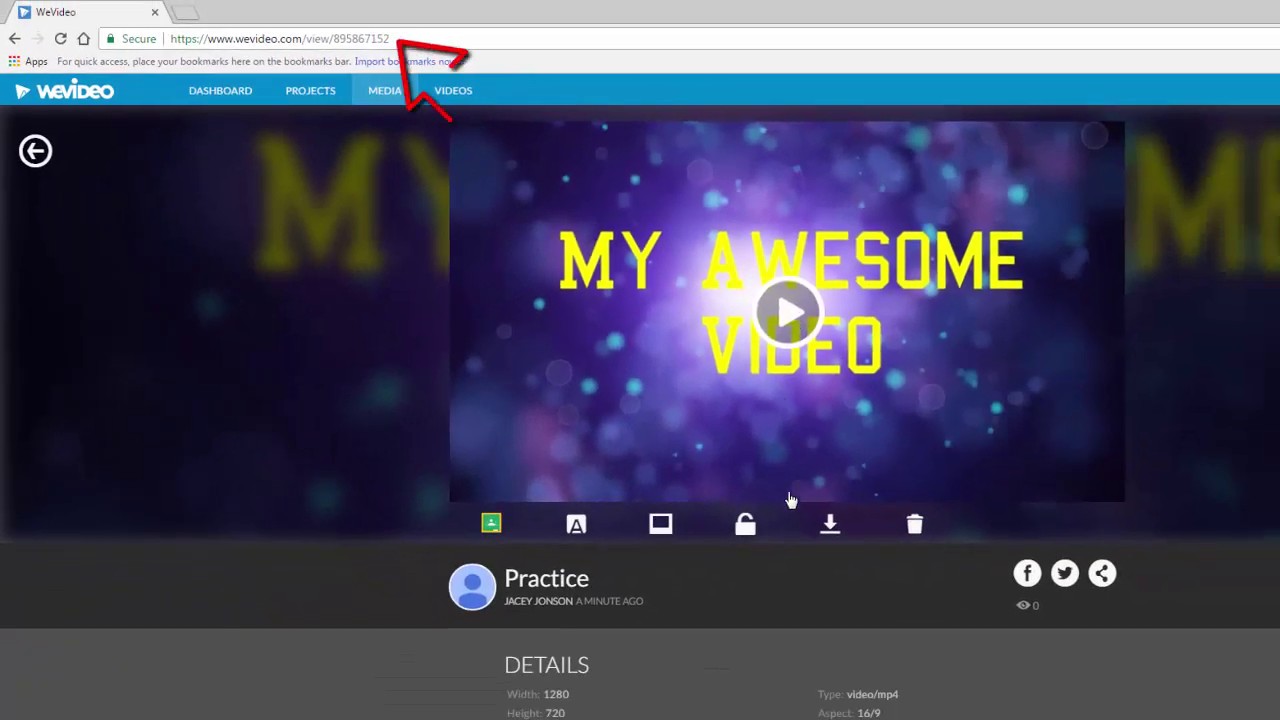
pyautogui.click(521, 46)
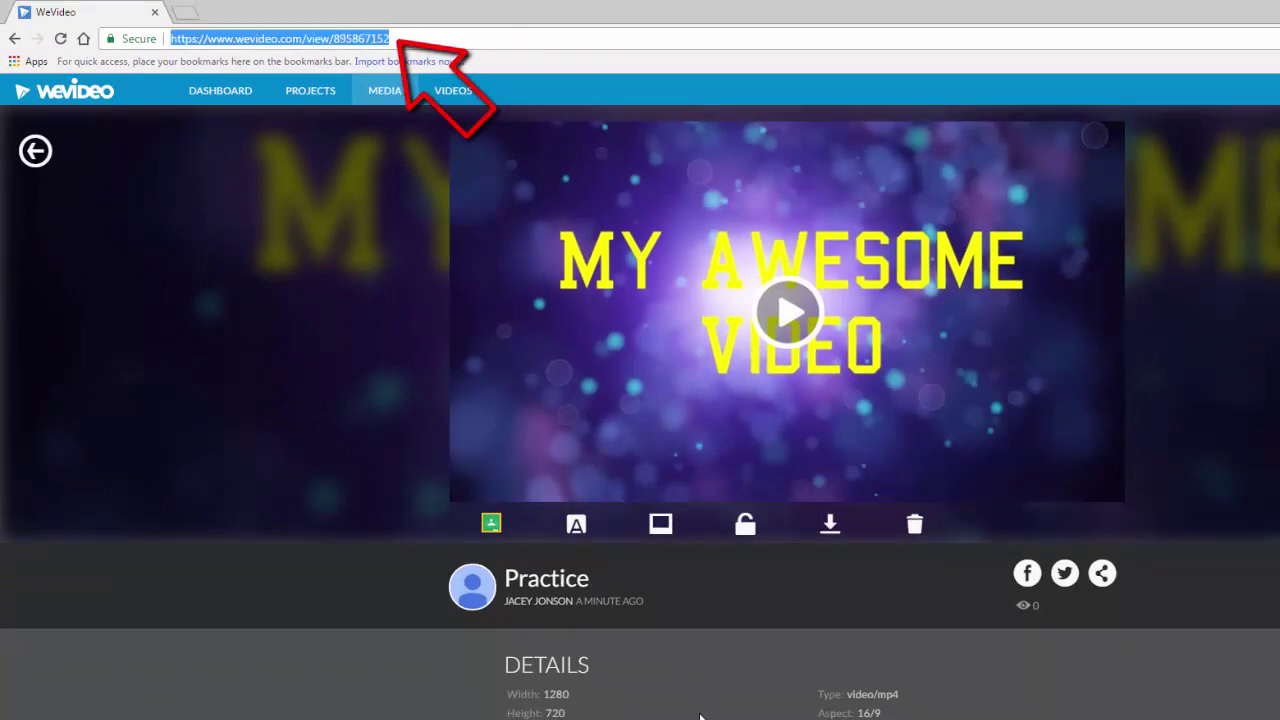
pyautogui.click(219, 98)
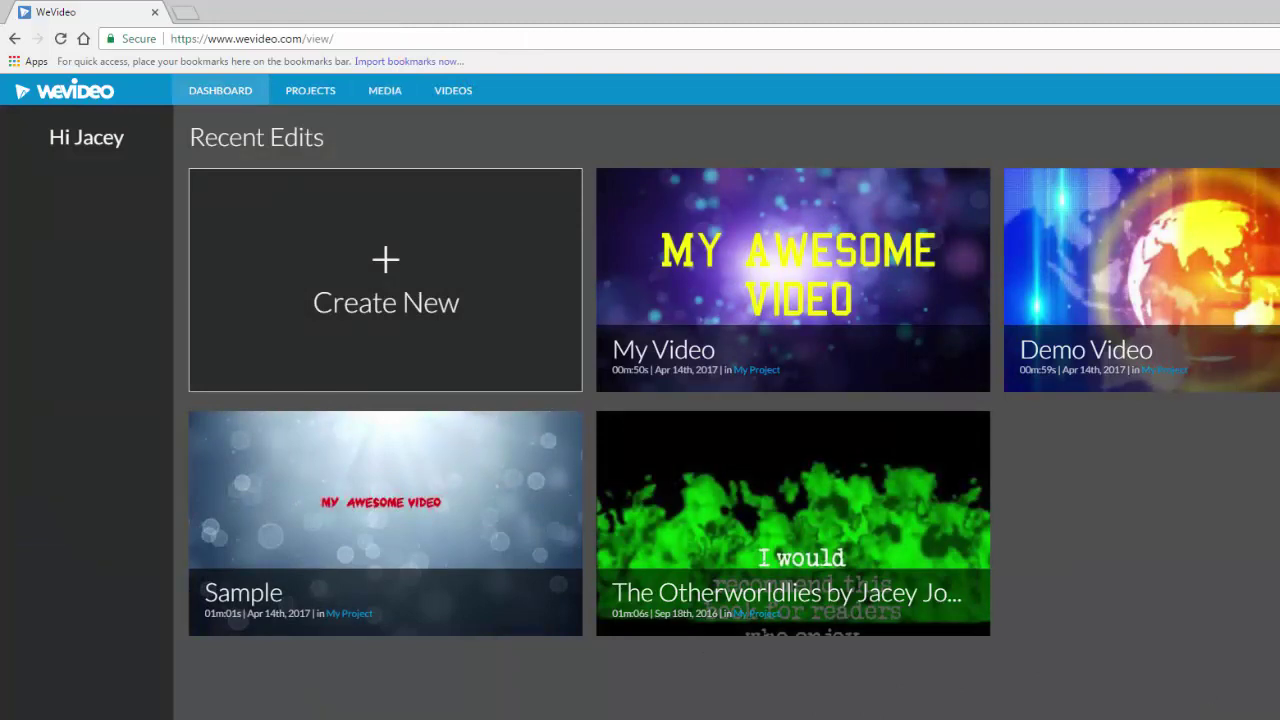